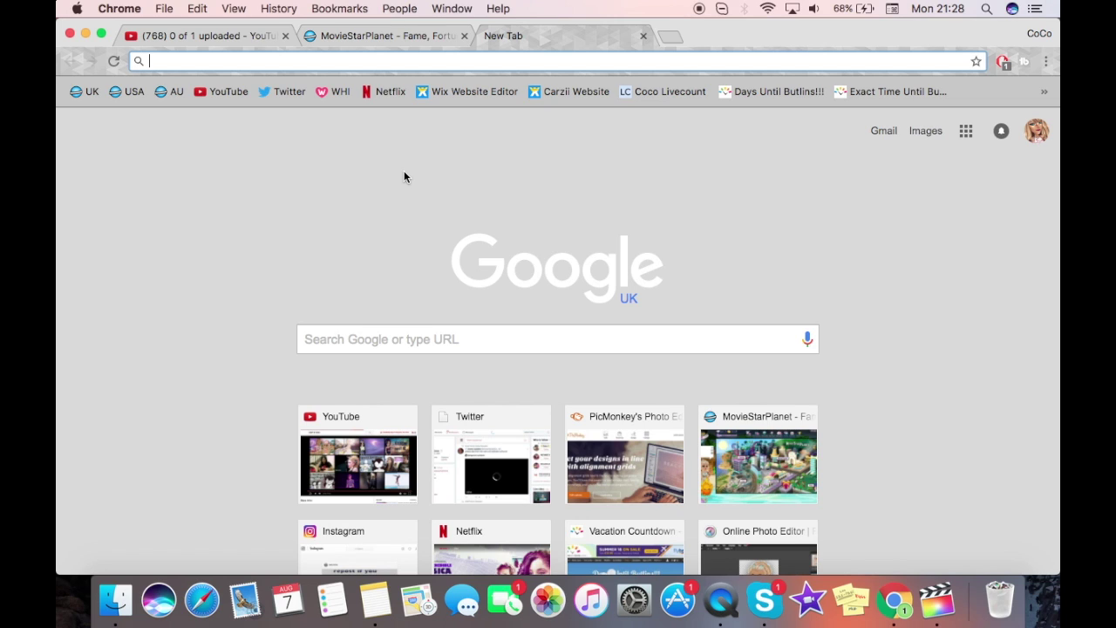
Search 'final cut pro trial', view Apple's Final Cut Pro X trial page, then close it.
text(final)
key(BackSpace)
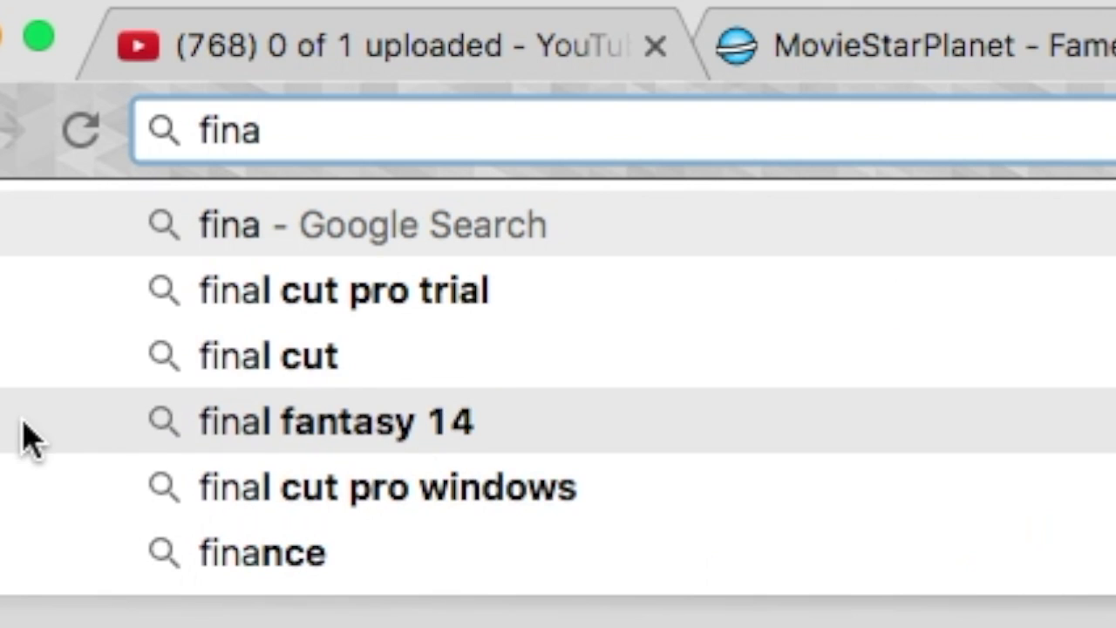
click(294, 301)
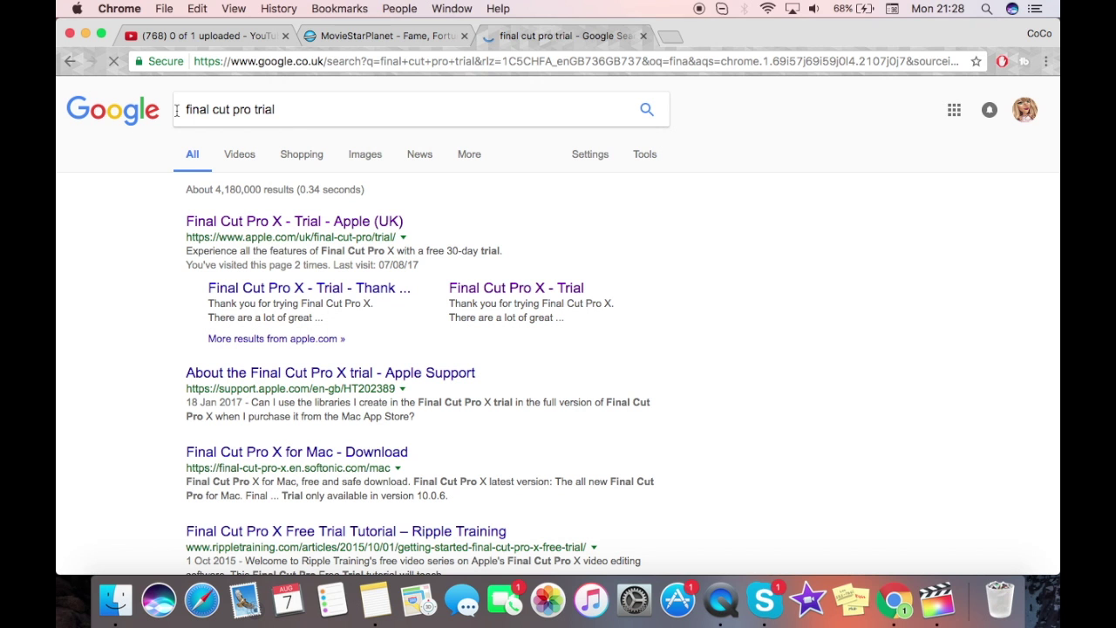
click(274, 227)
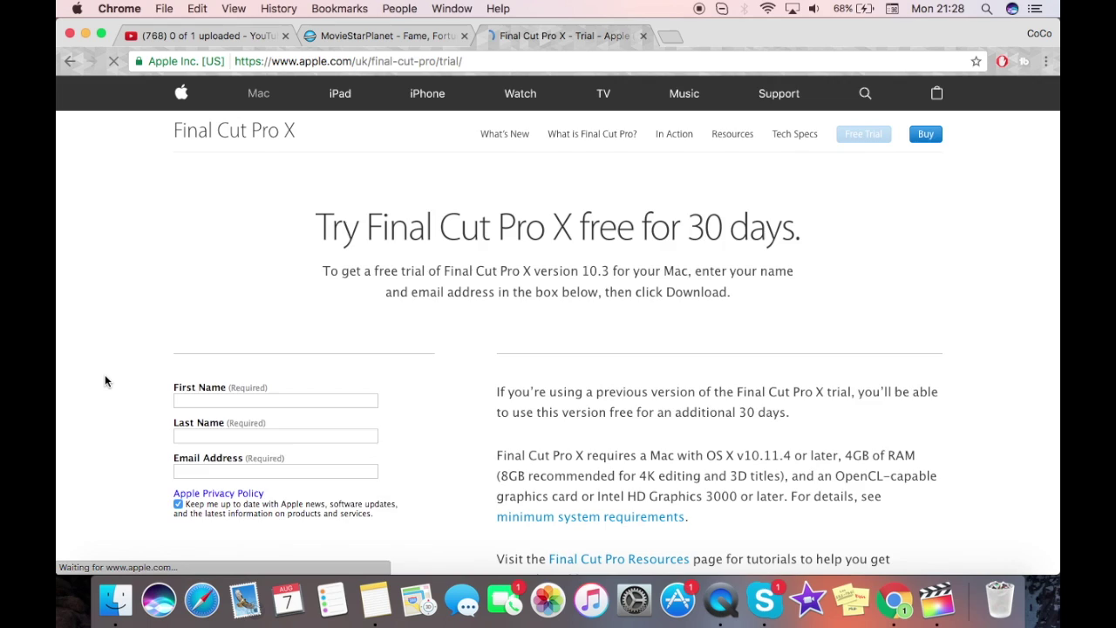
scroll(238, 307, down, 3)
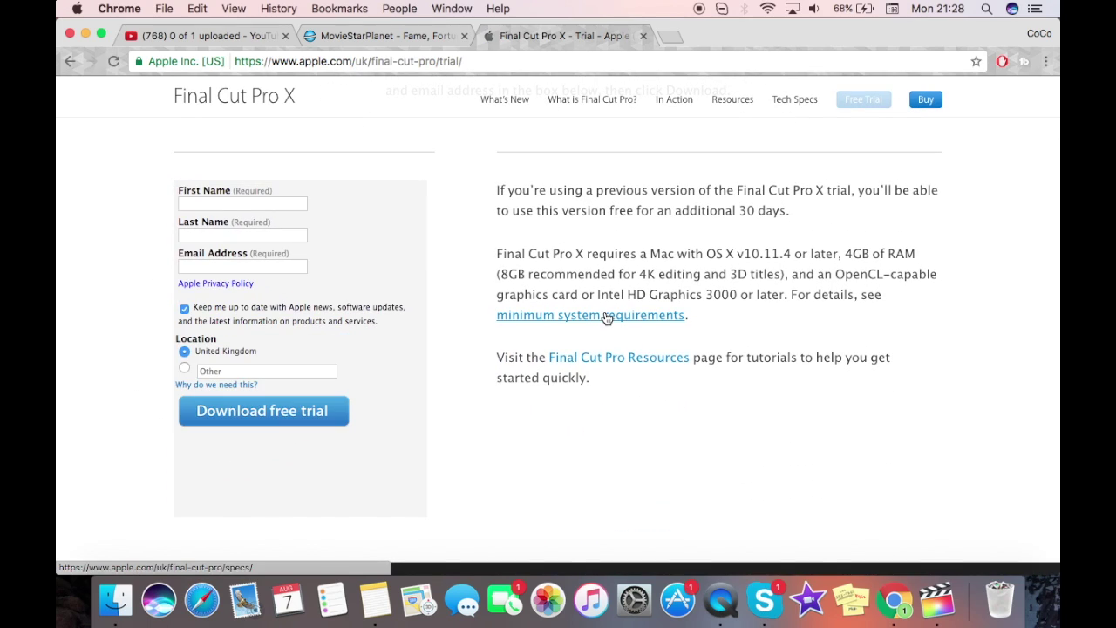
click(645, 37)
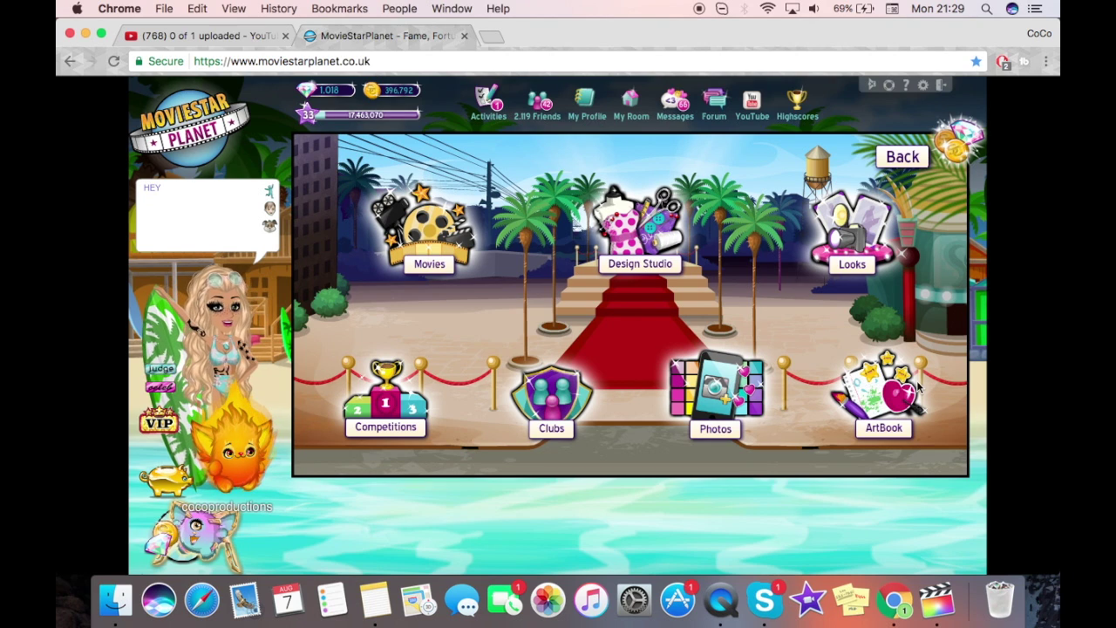
Start a new blank ArtBook in MovieStarPlanet.
click(894, 386)
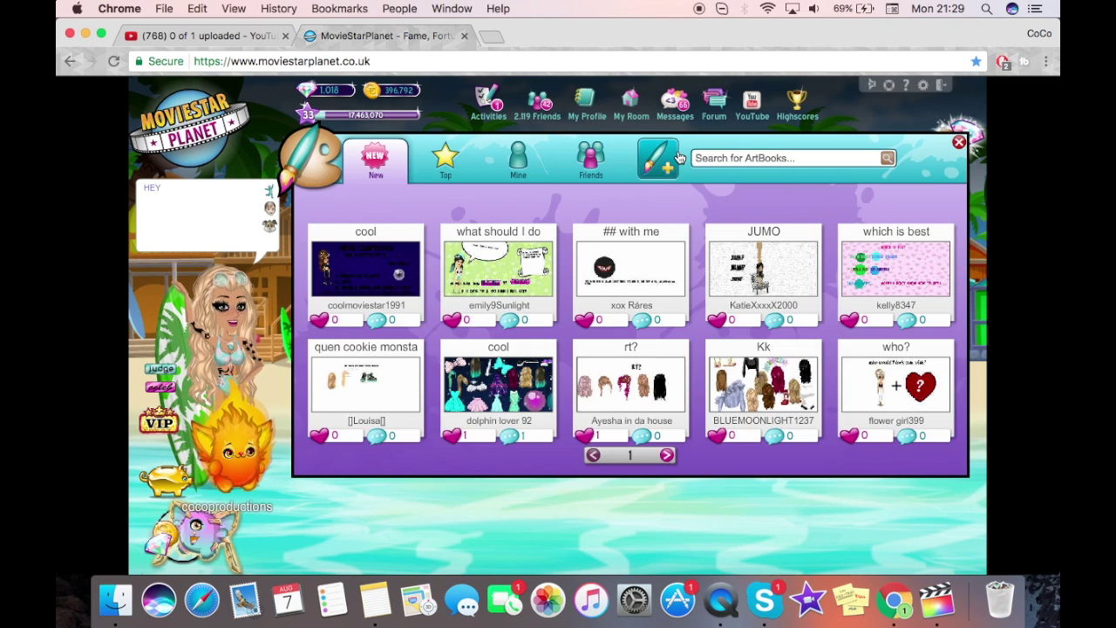
click(678, 155)
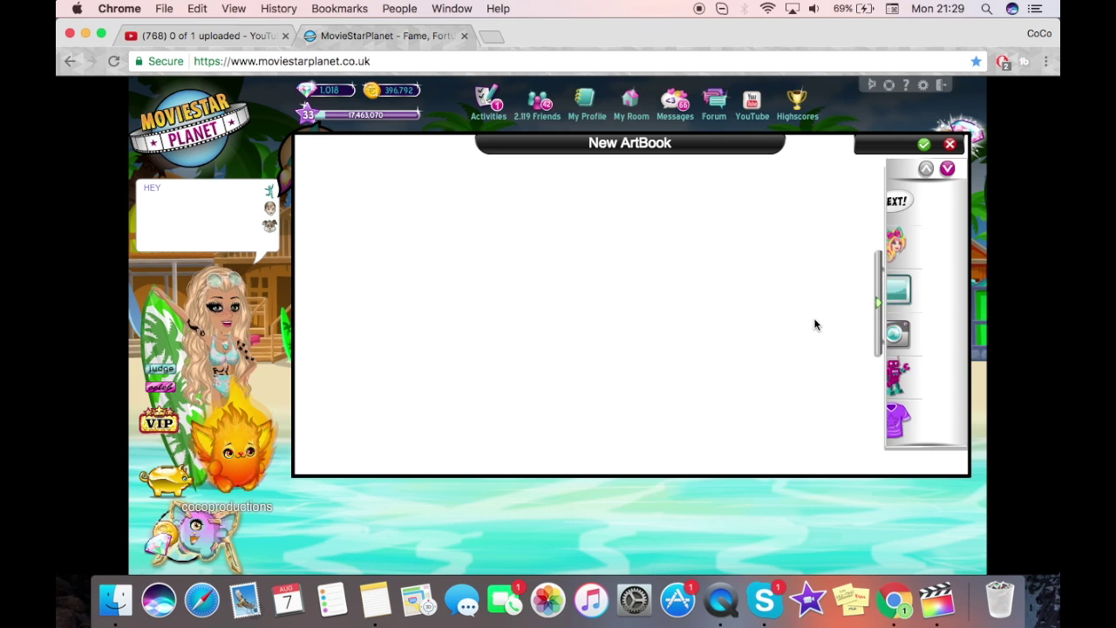
click(947, 169)
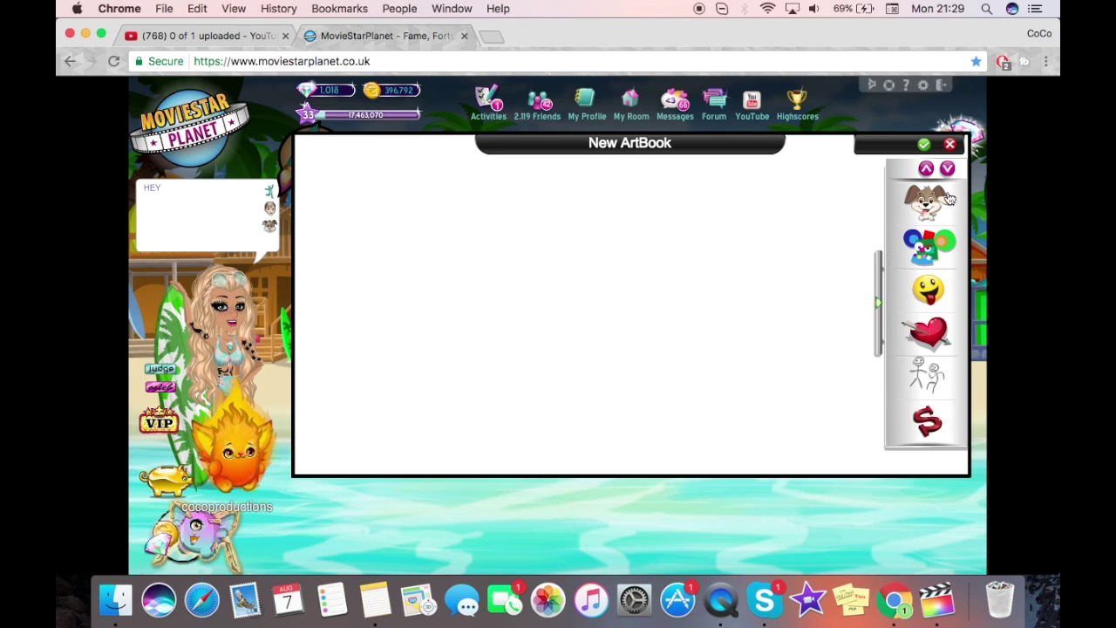
Add a bright green square swatch and stretch it over the whole canvas.
click(930, 244)
click(905, 286)
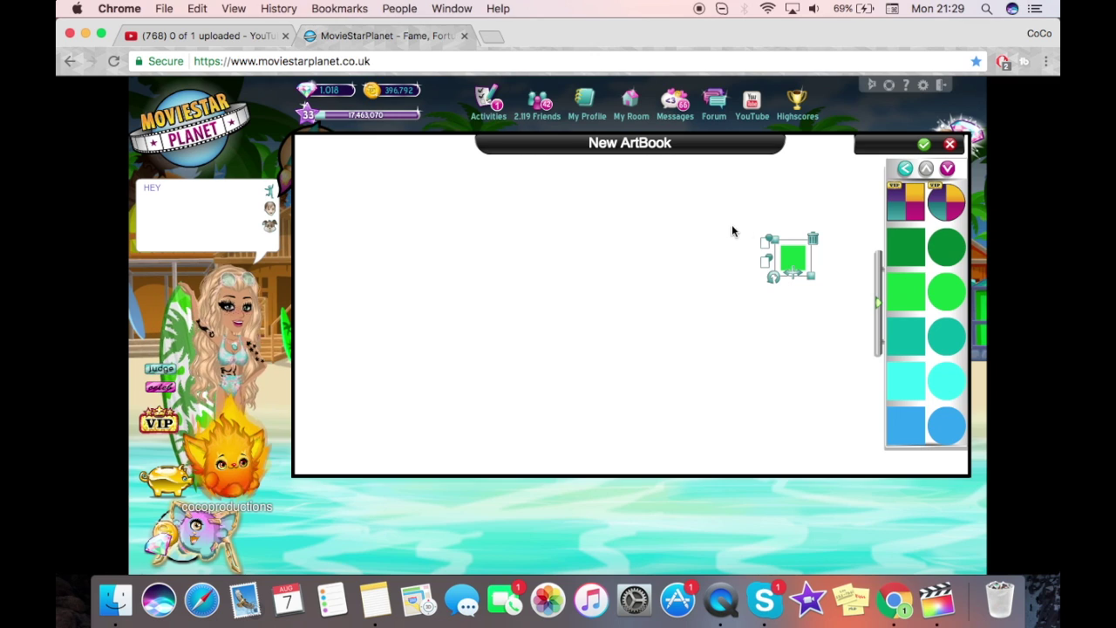
drag(792, 256, 833, 583)
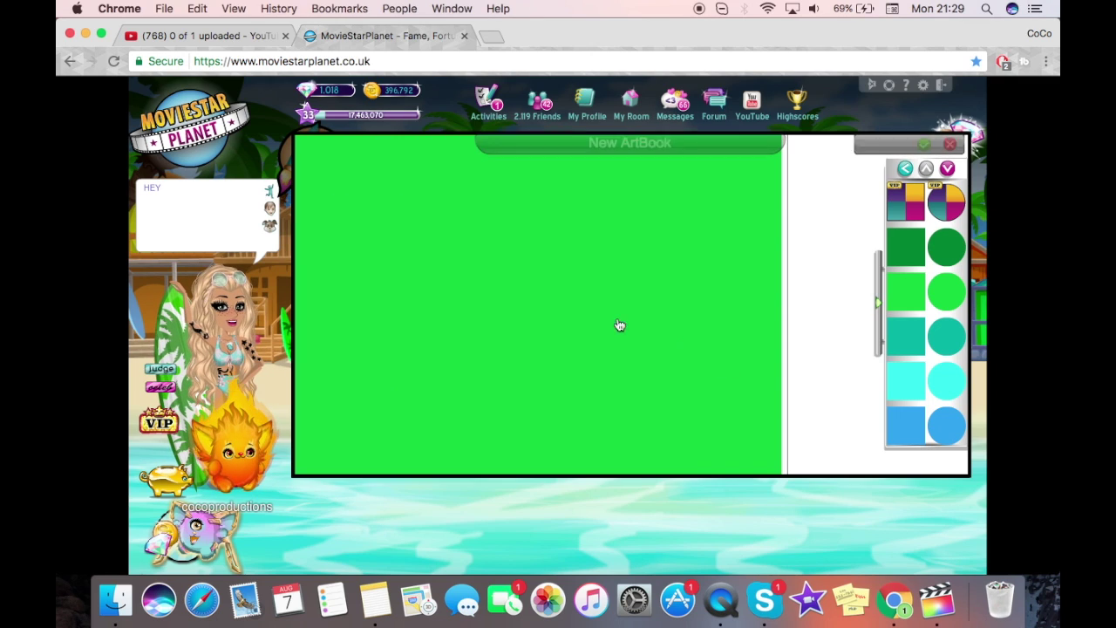
drag(619, 323, 805, 424)
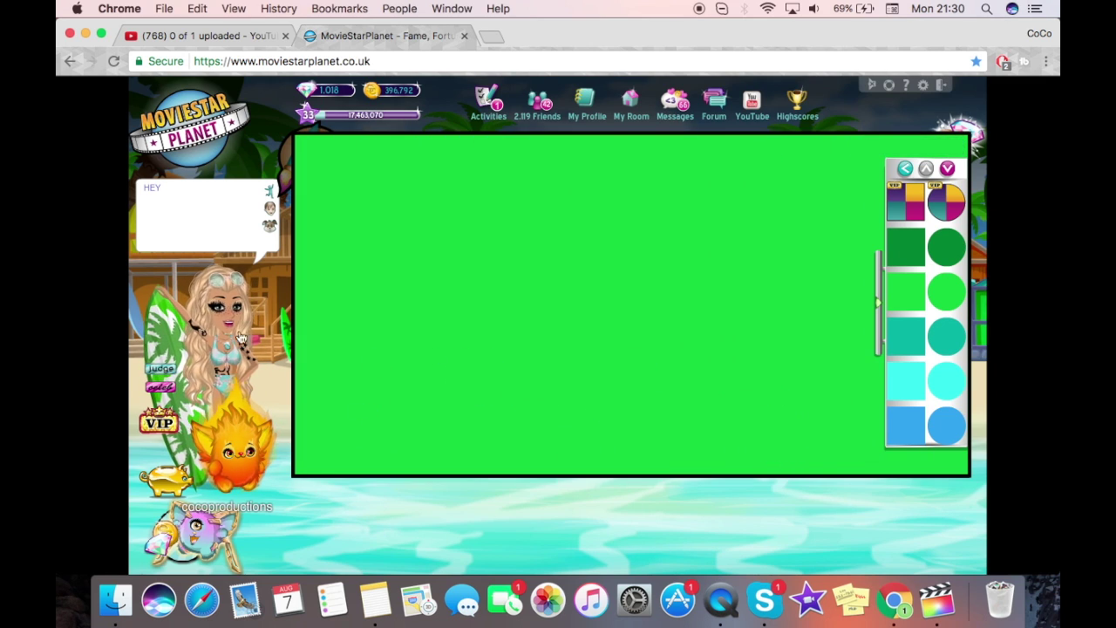
Place the avatar on the green canvas, enlarge it and move it to the lower left.
click(905, 168)
click(930, 230)
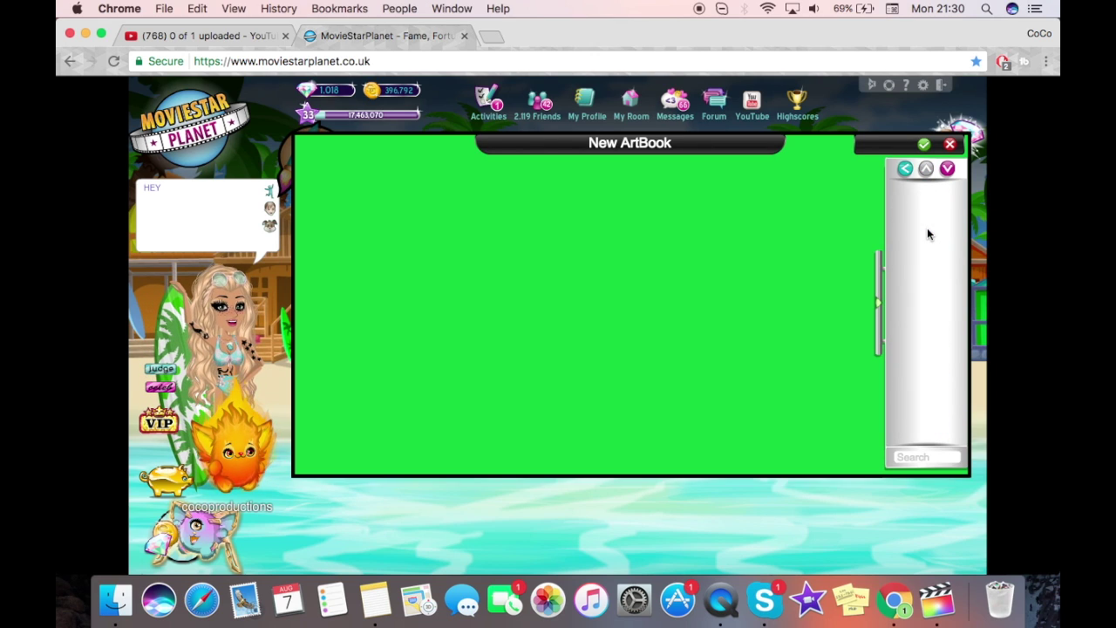
click(737, 234)
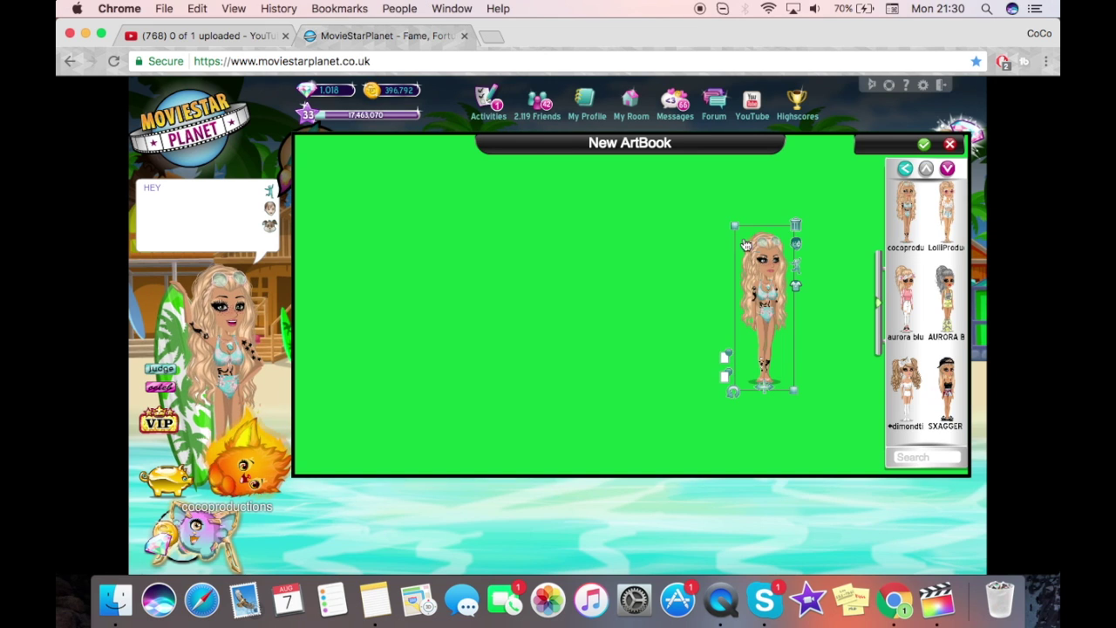
drag(734, 226, 623, 139)
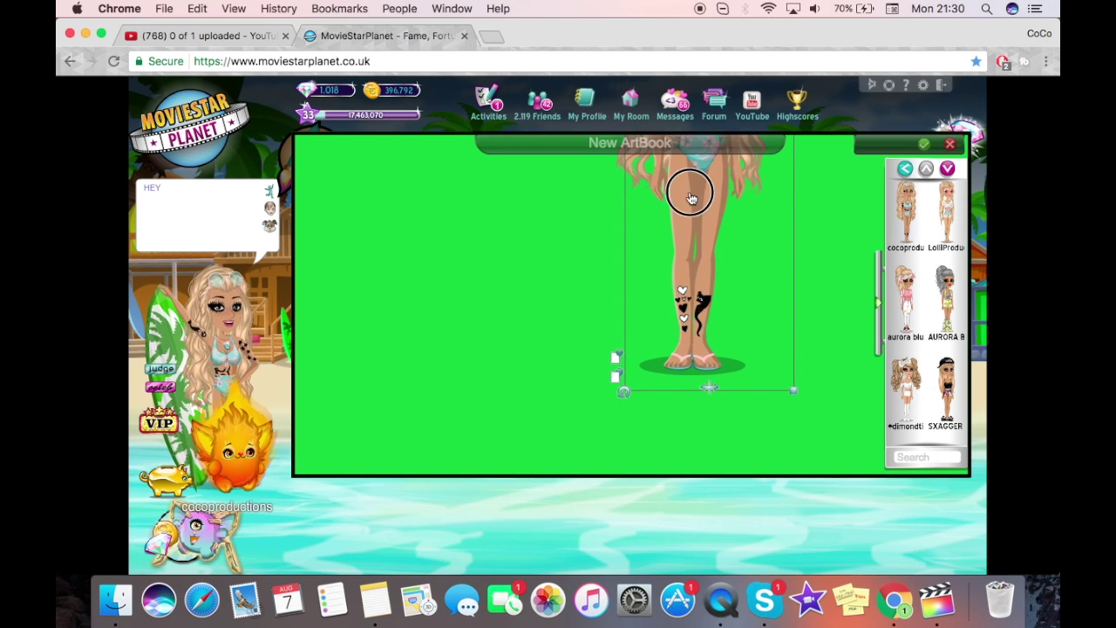
drag(690, 190, 520, 459)
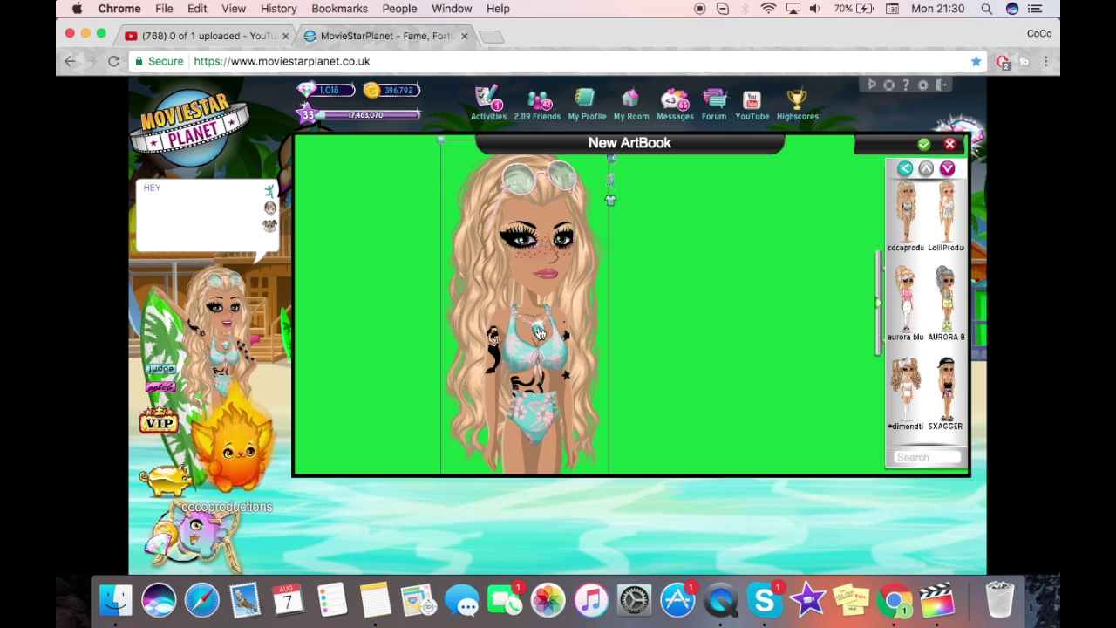
drag(610, 186, 570, 199)
Give the avatar a guitar-playing animation from the Acting & Dancing animations.
click(571, 180)
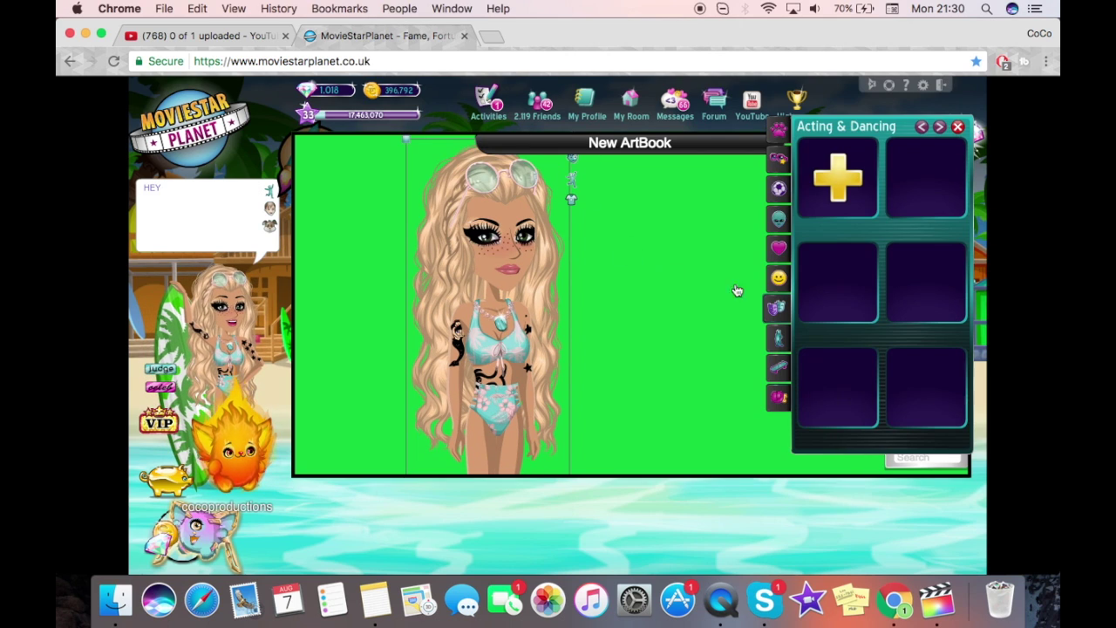
click(777, 342)
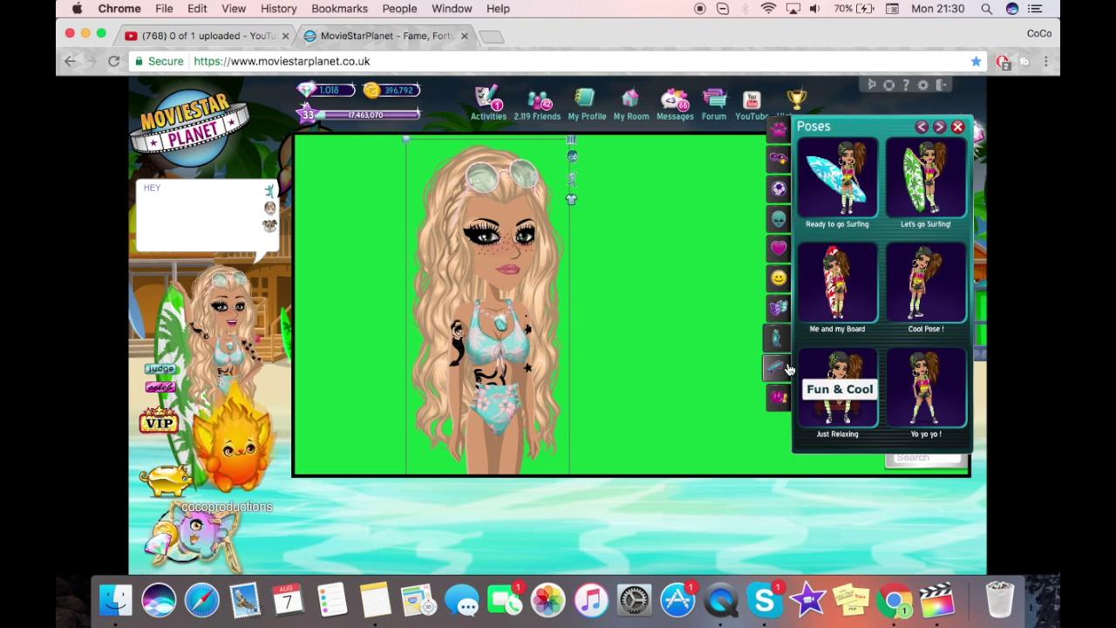
click(776, 307)
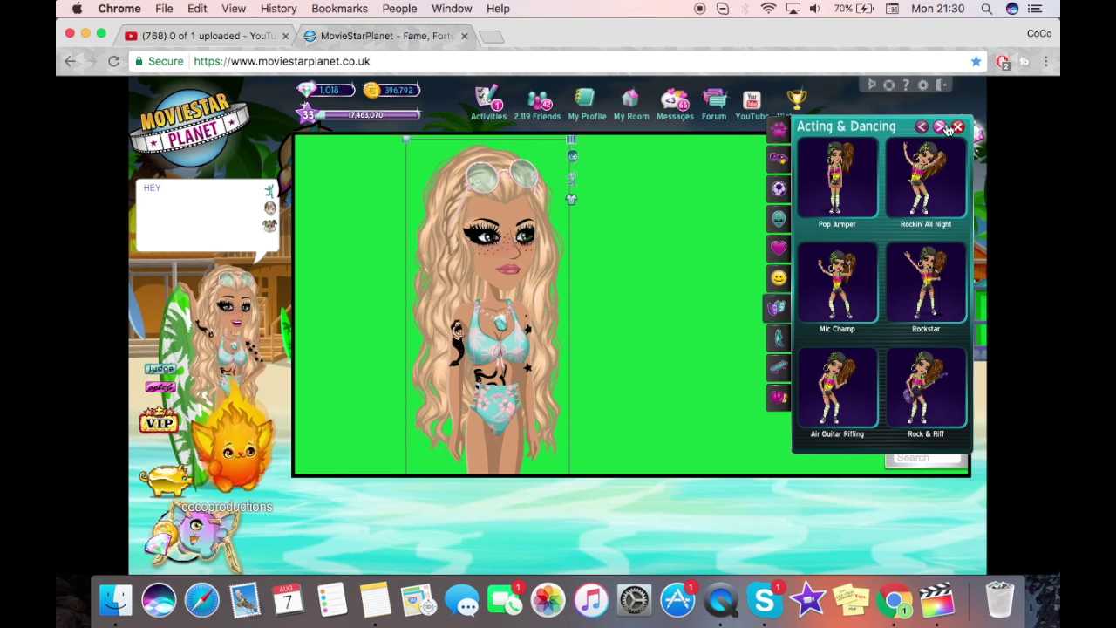
click(947, 128)
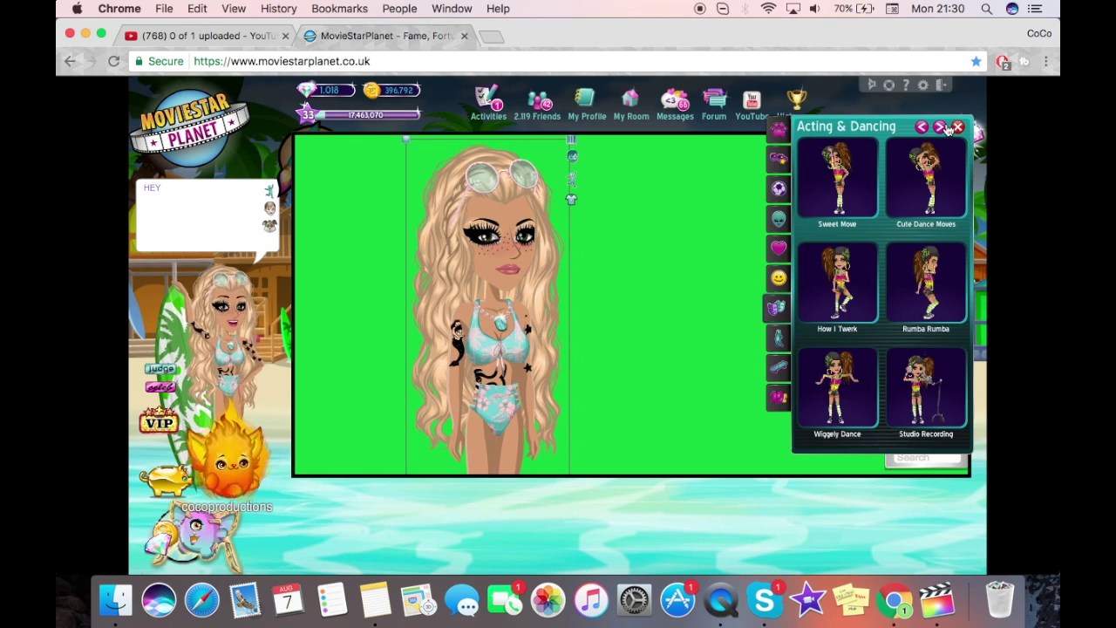
click(947, 128)
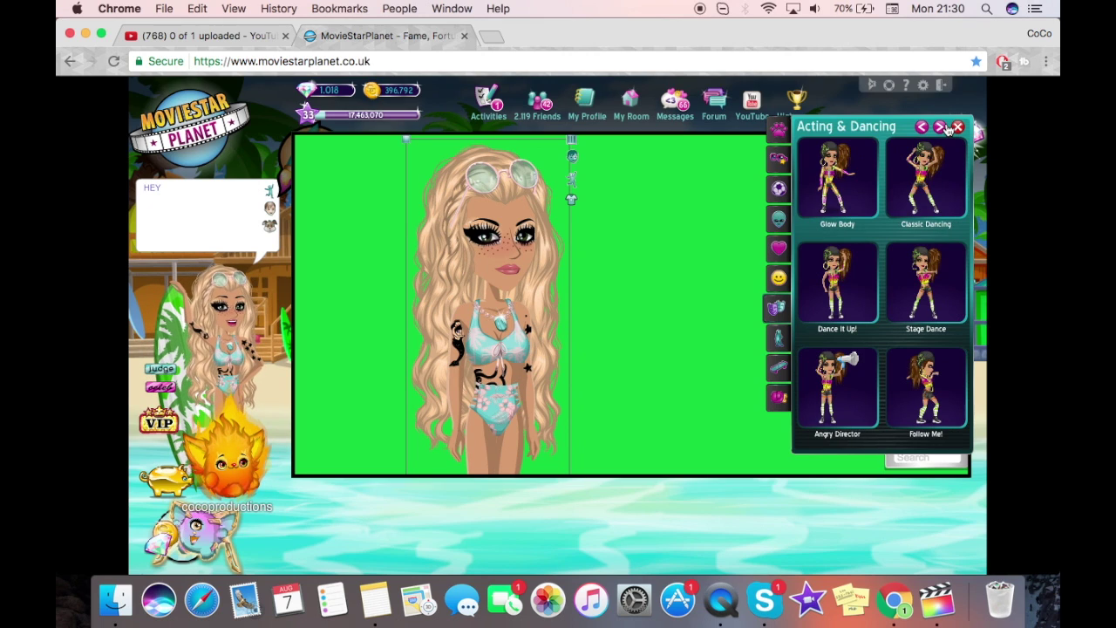
click(947, 128)
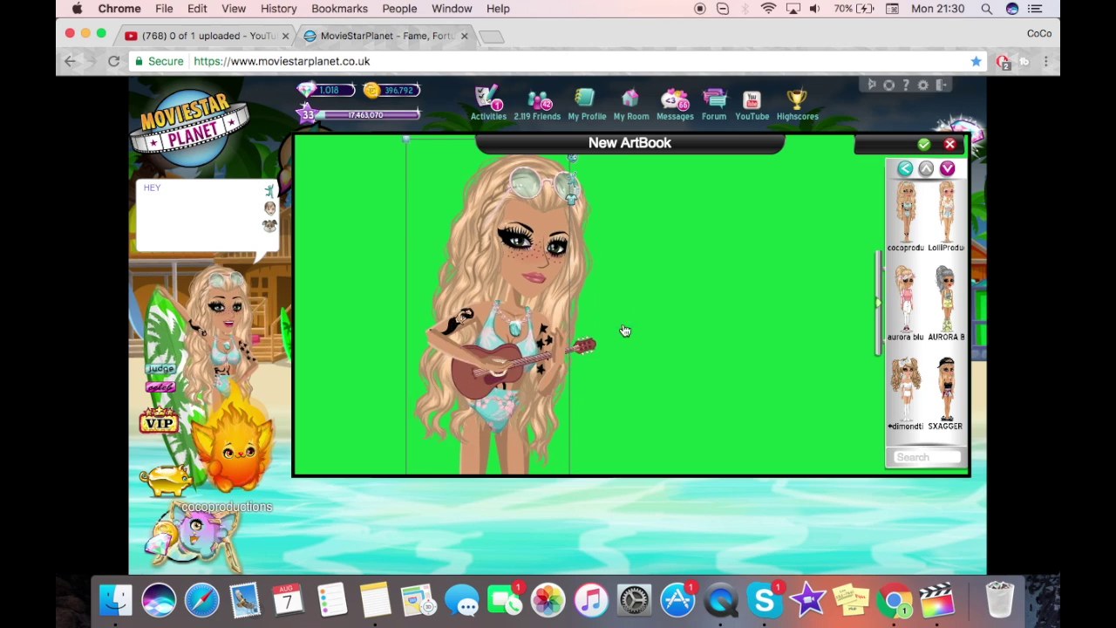
Deselect the avatar for a clean green screen and leave the ArtBook editor.
click(672, 274)
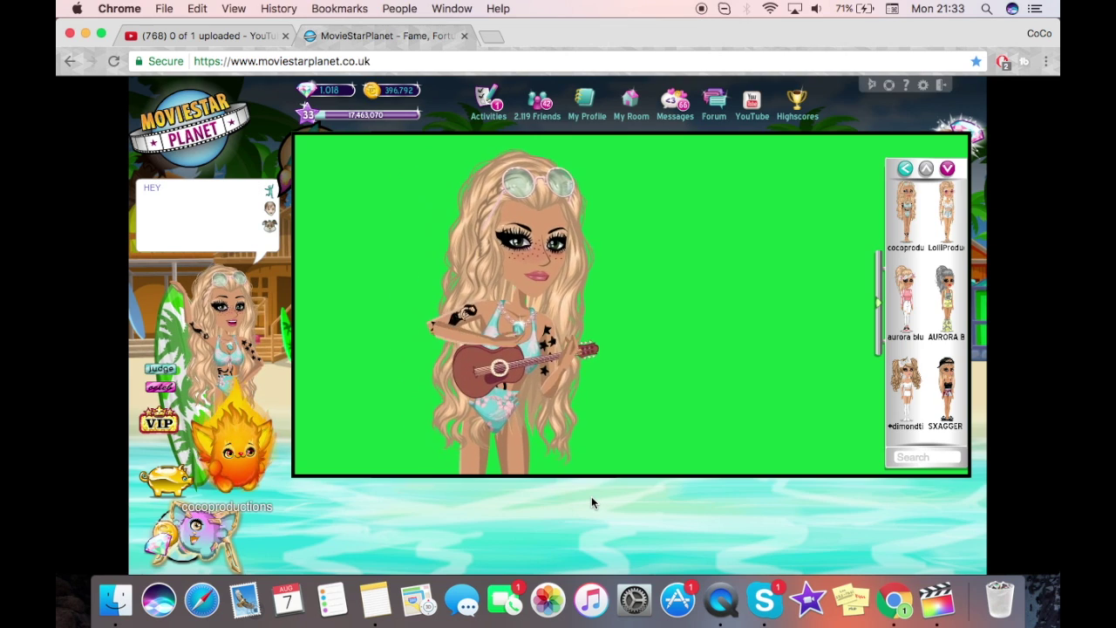
click(199, 129)
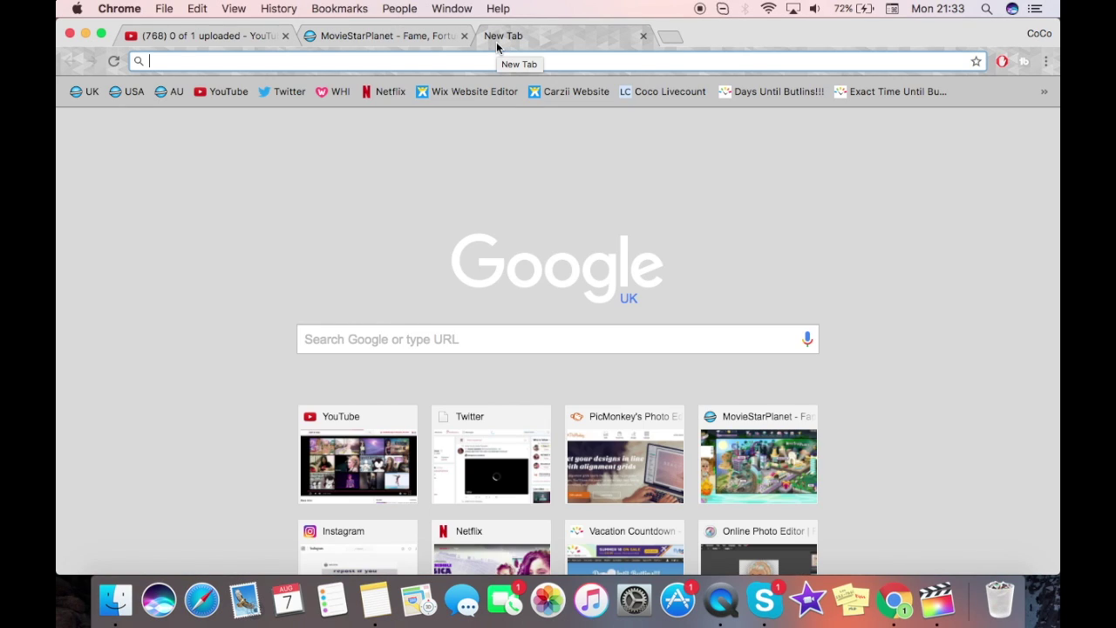
Search Google for 'beach' and choose to save a beach picture.
click(367, 346)
text(be)
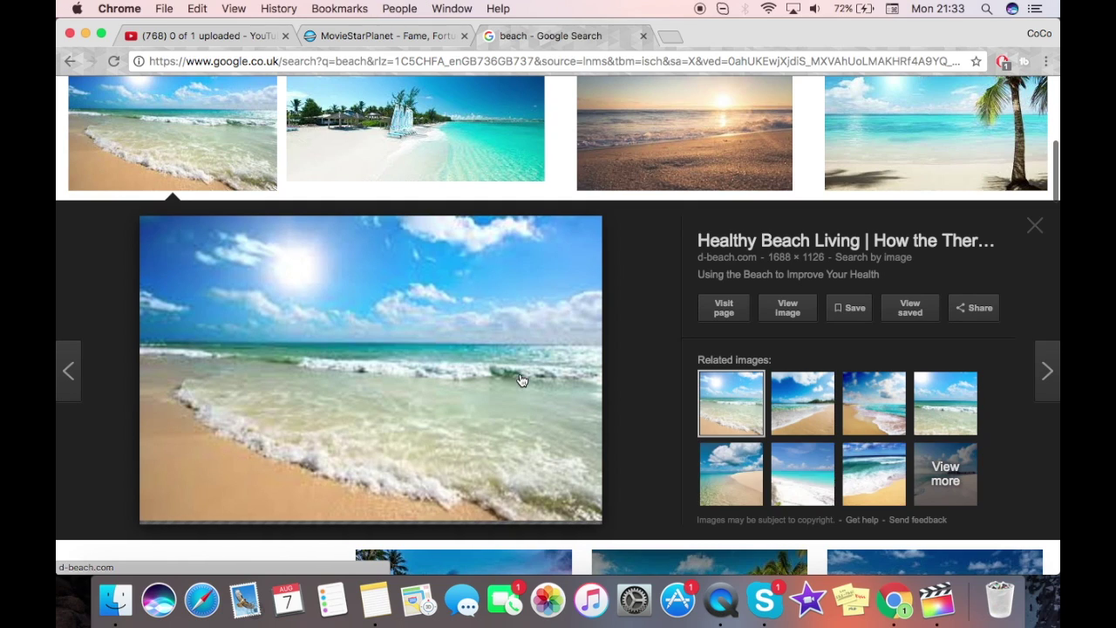
right_click(414, 284)
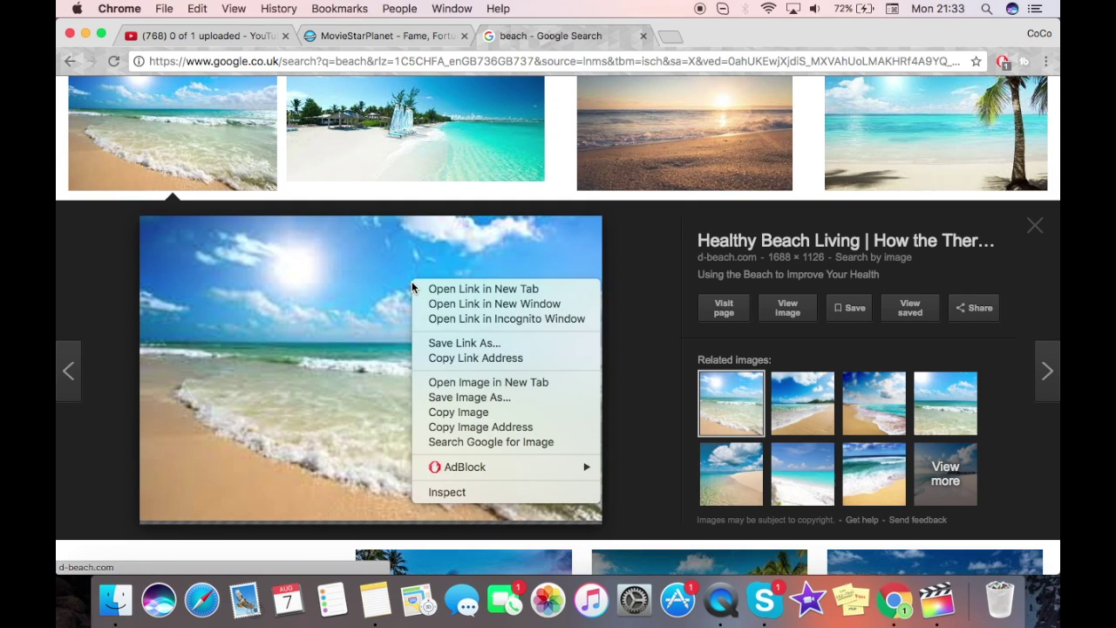
click(664, 302)
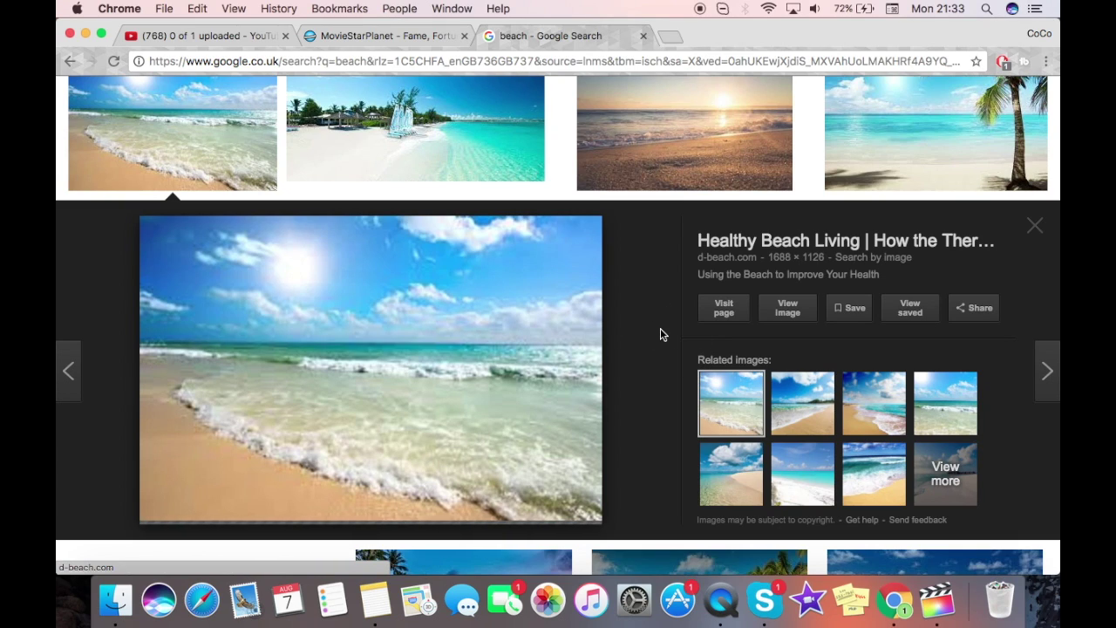
right_click(504, 328)
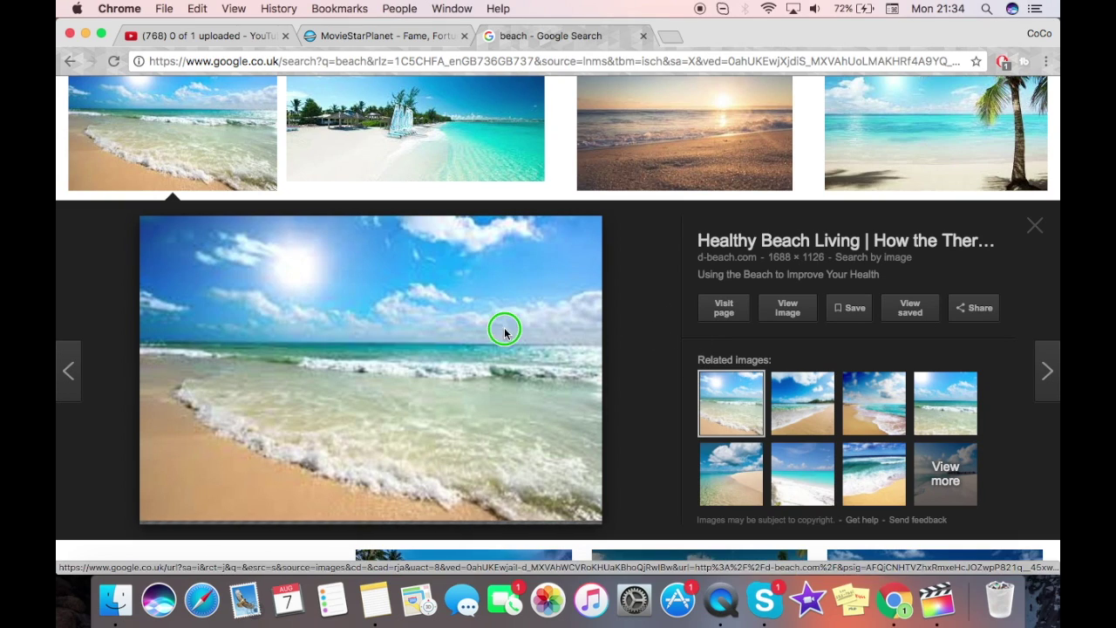
click(576, 444)
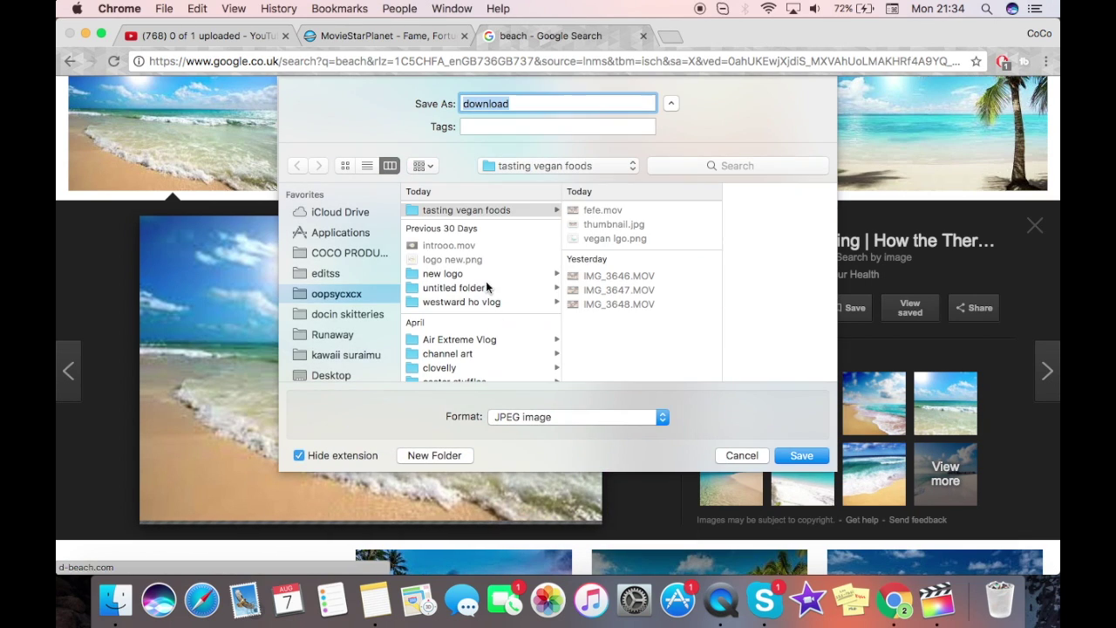
Save it as 'beach' in how to make intro fcp > actual intro djwn, then close the tab.
click(336, 253)
click(462, 210)
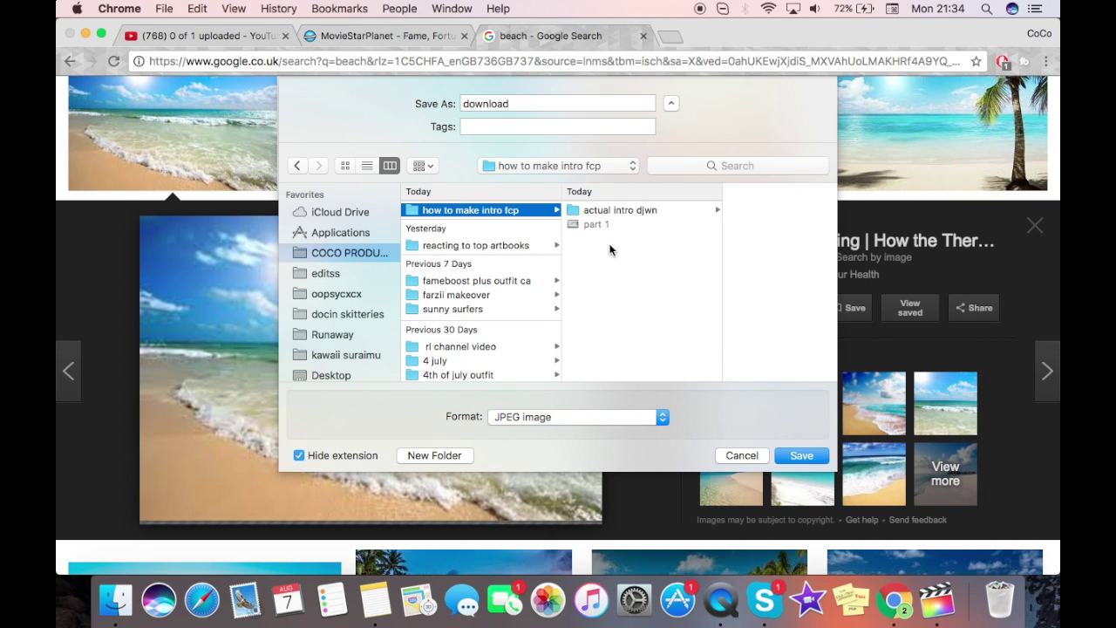
click(621, 210)
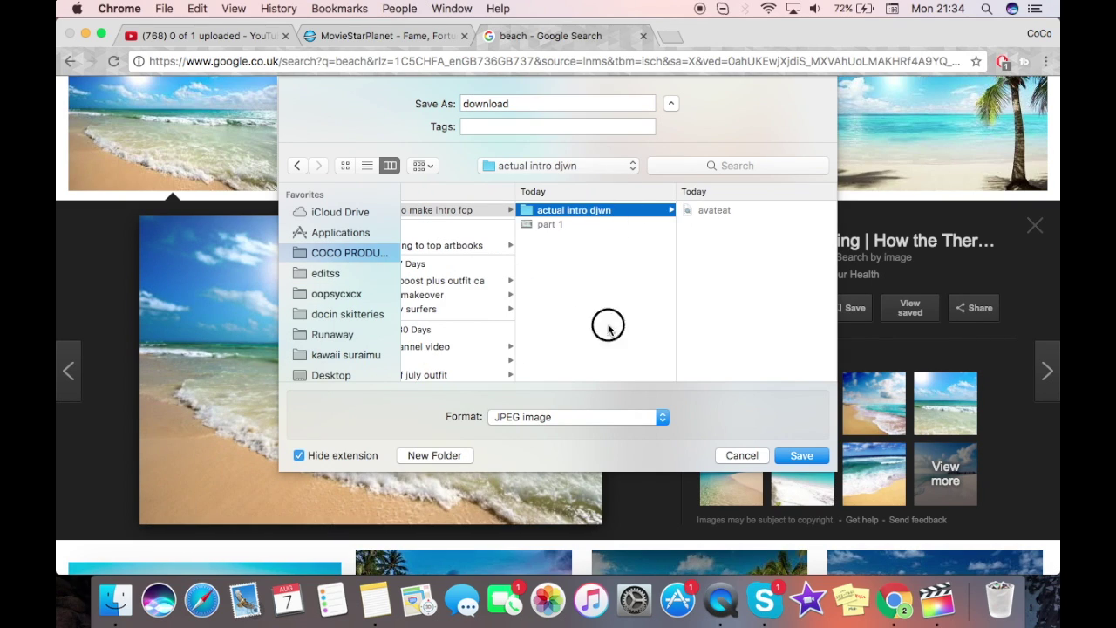
double_click(523, 103)
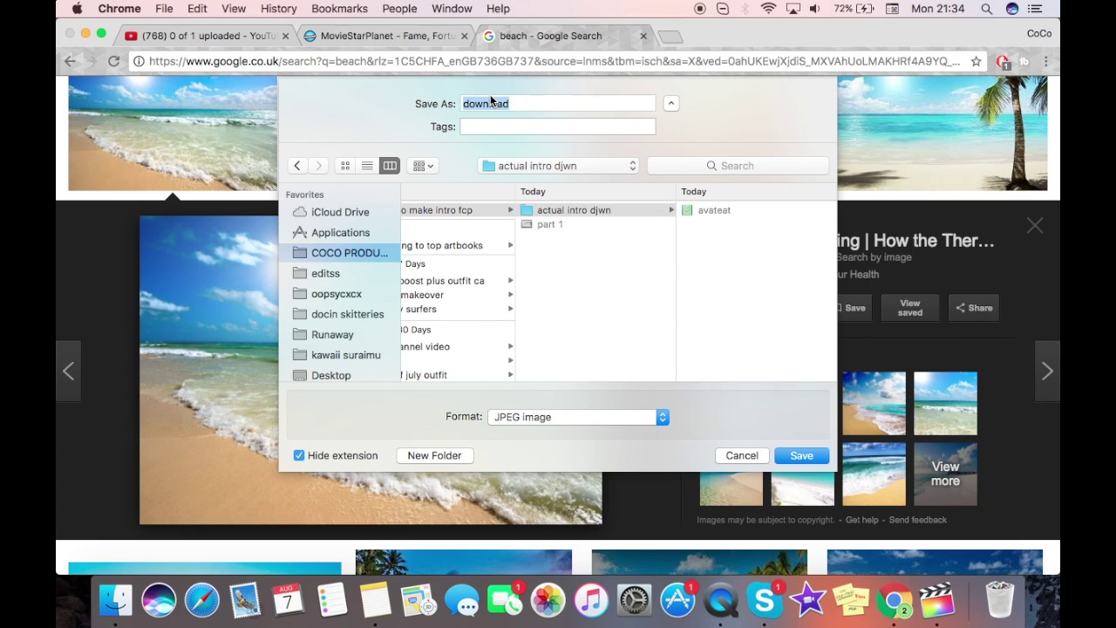
text(beach)
key(Return)
key(super+w)
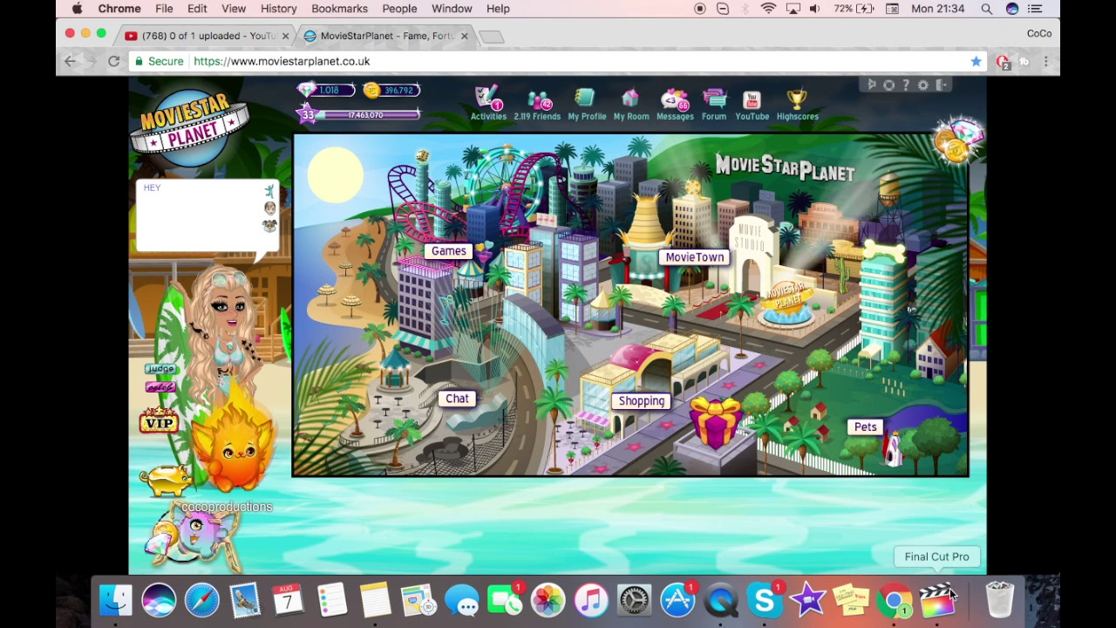
In Final Cut Pro, clear the 'bor' effects search and return the playhead to the start.
click(949, 609)
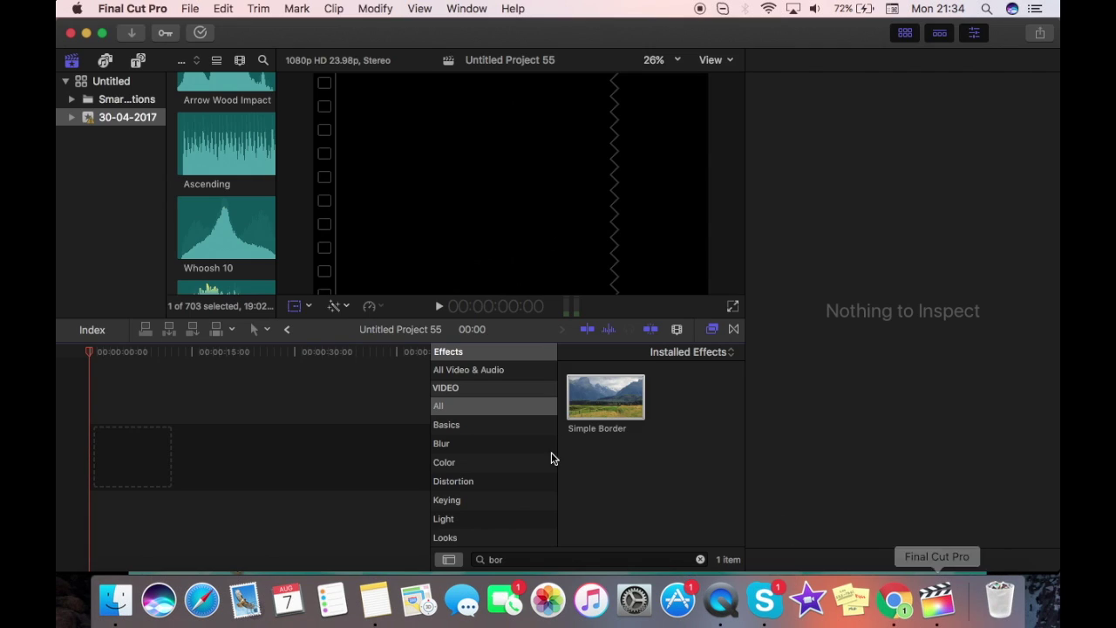
click(521, 565)
double_click(520, 559)
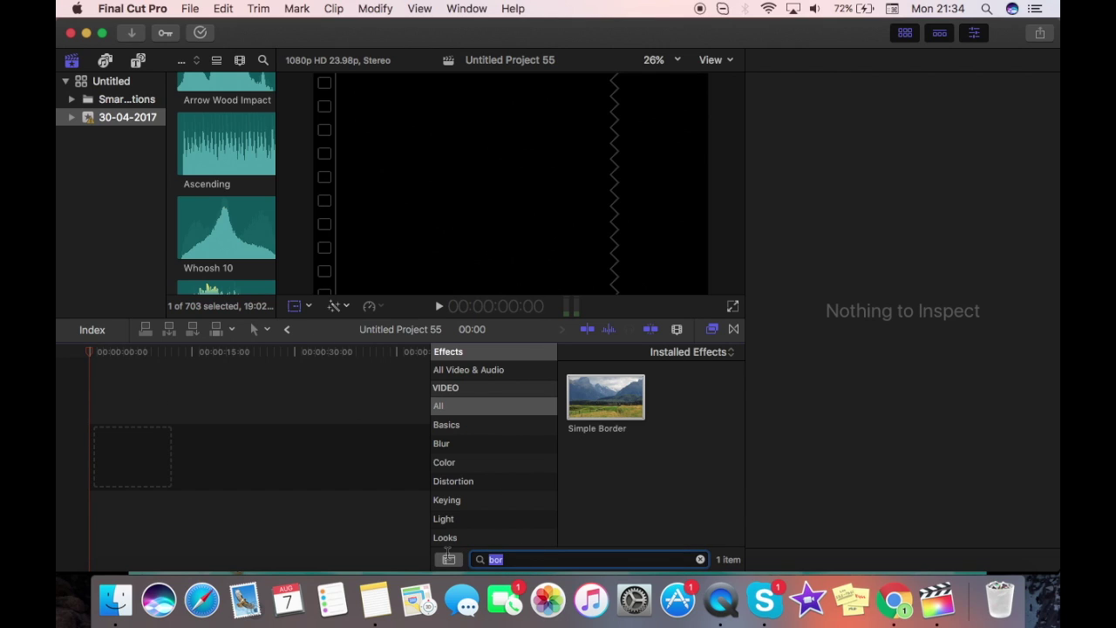
key(BackSpace)
click(267, 486)
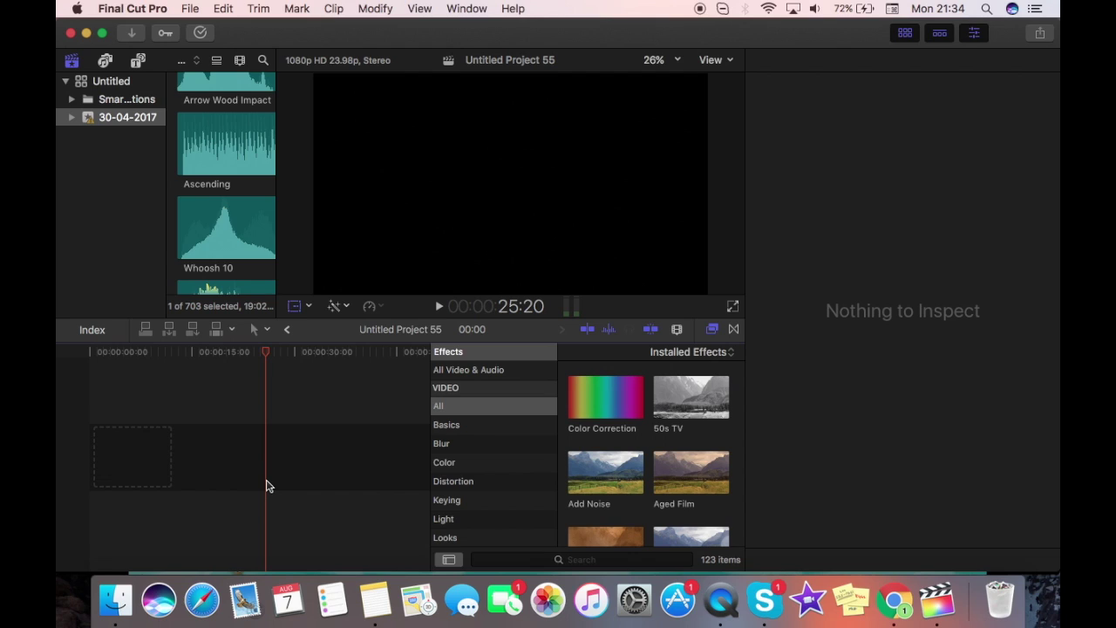
key(Home)
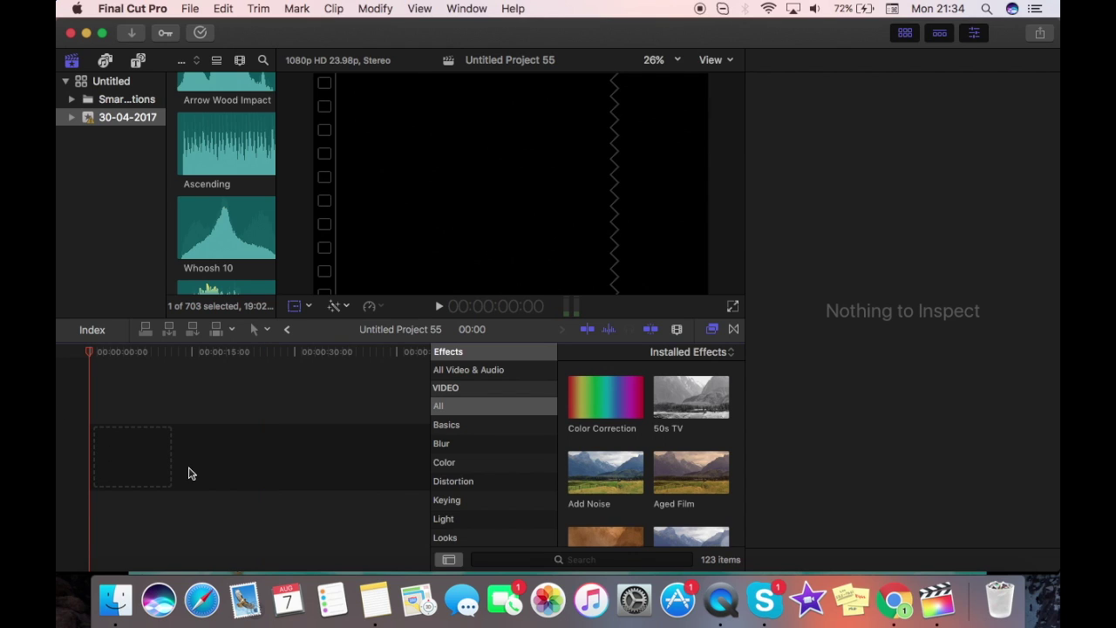
Drag baojiefe.jpeg to the timeline start and accept the 1080p HD 23.98p video settings.
click(115, 600)
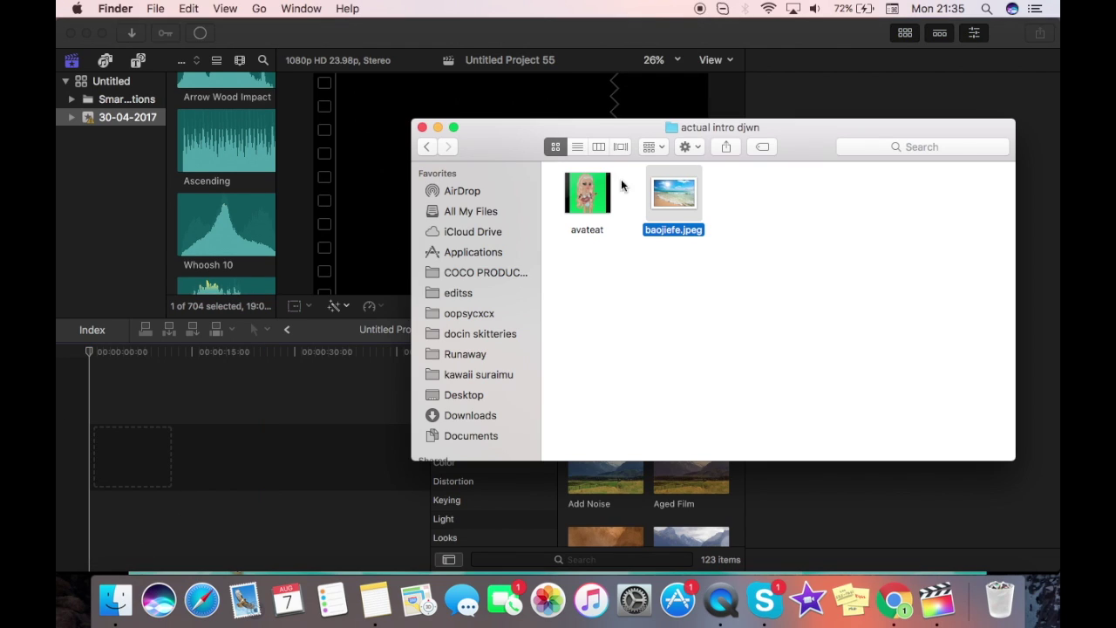
click(657, 201)
drag(656, 201, 103, 447)
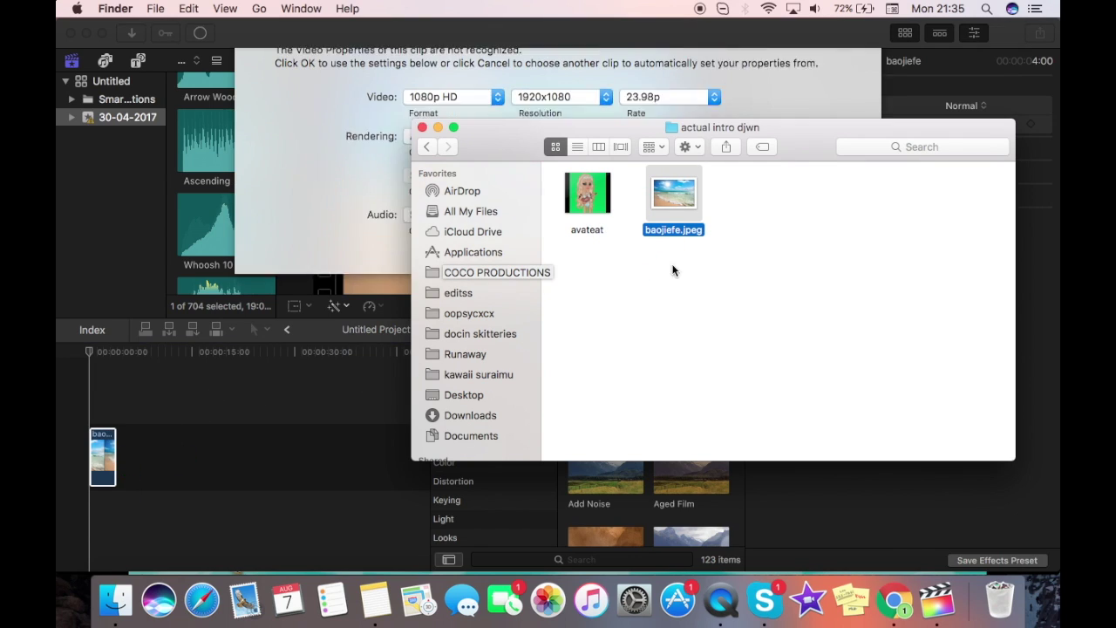
click(322, 173)
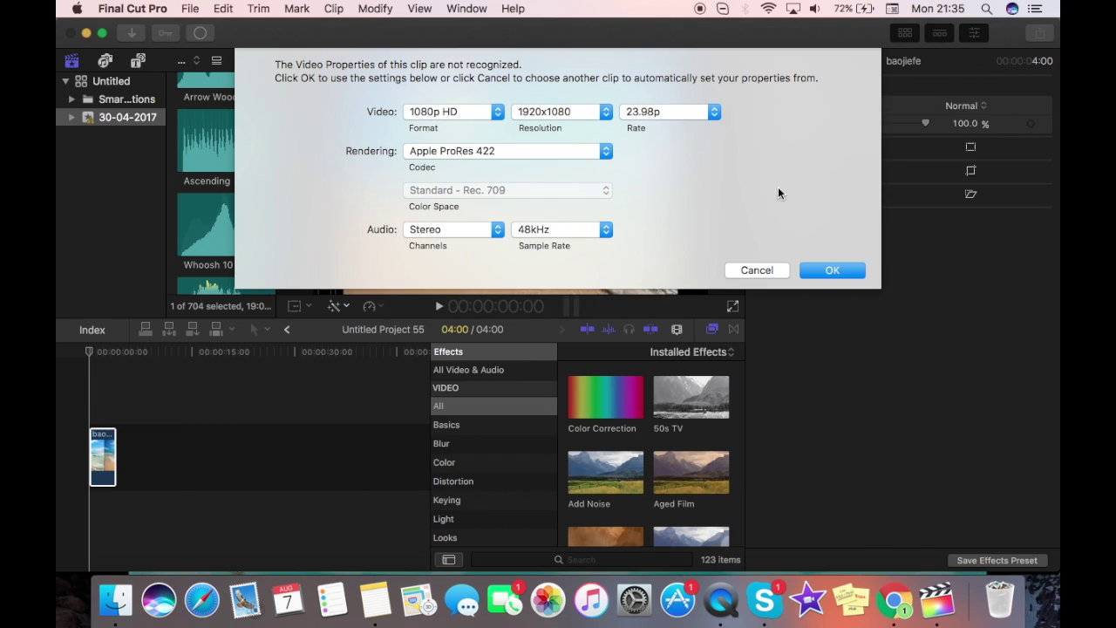
click(825, 269)
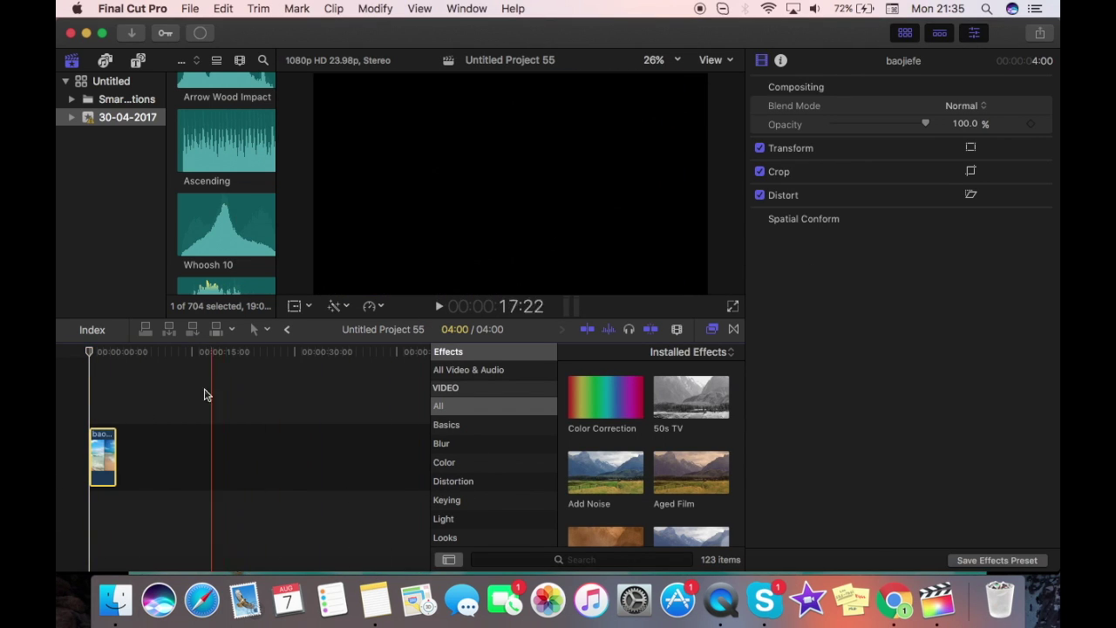
Select the beach clip, switch the viewer to Transform and scale it up to about 136%.
click(75, 419)
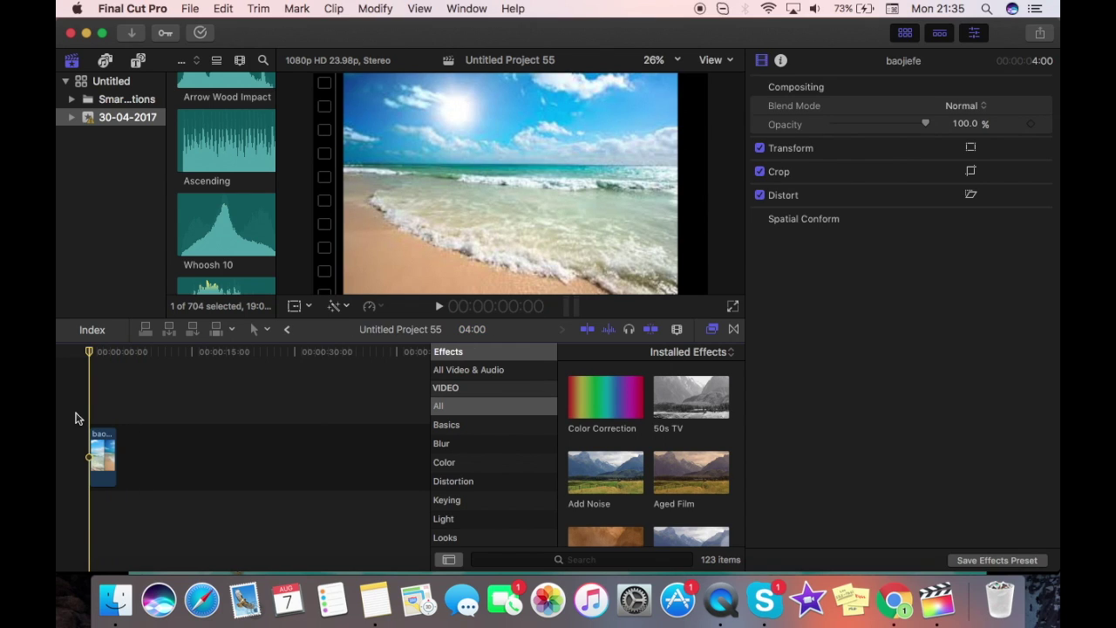
click(98, 455)
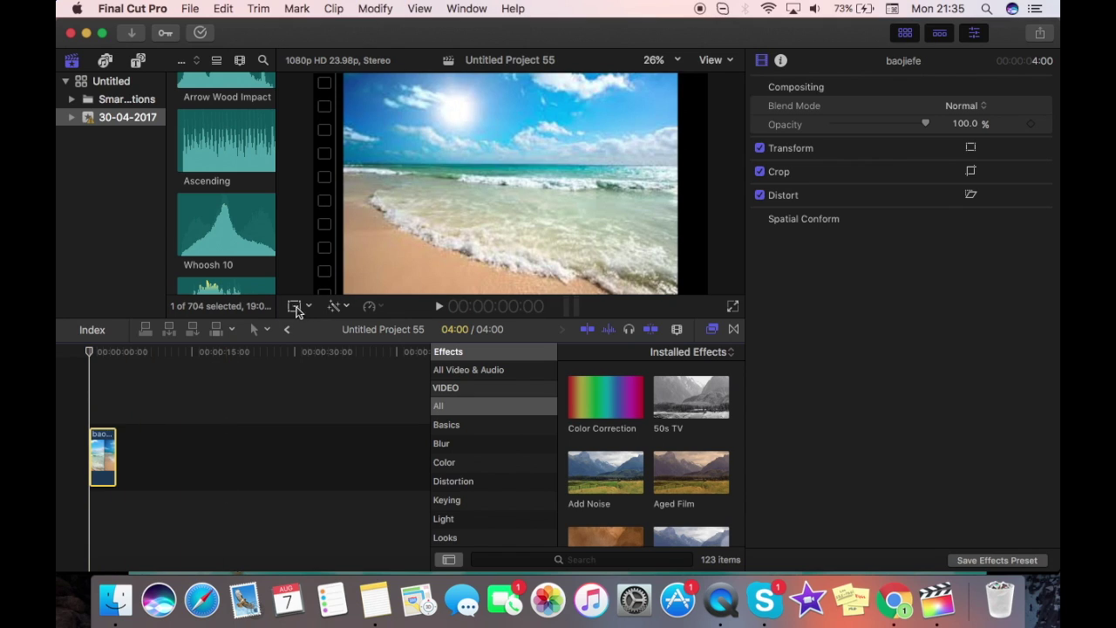
click(306, 308)
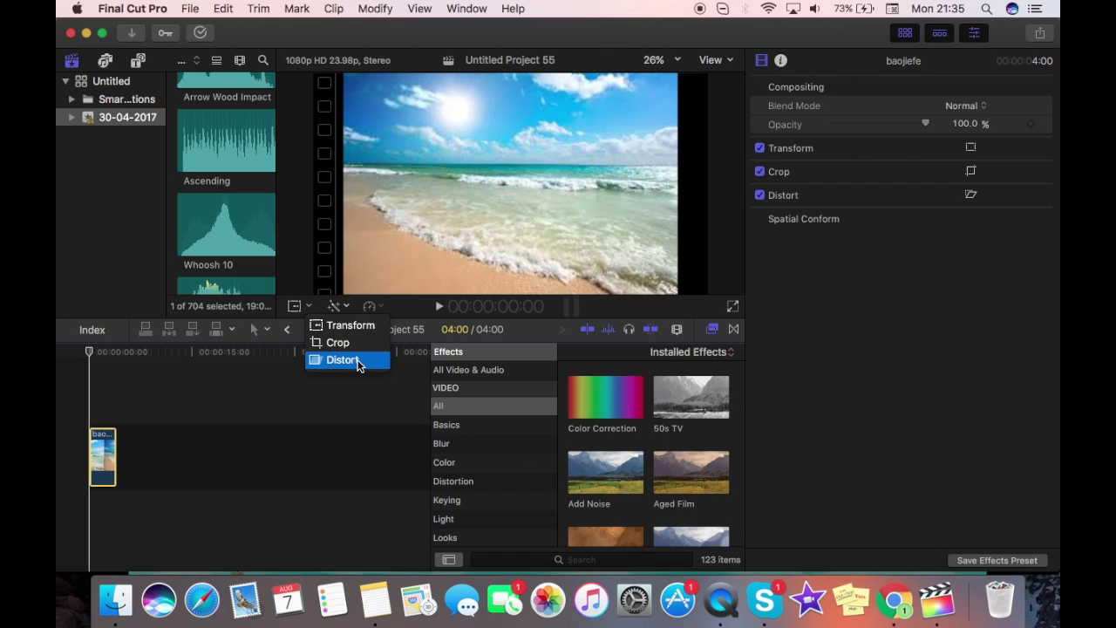
click(351, 324)
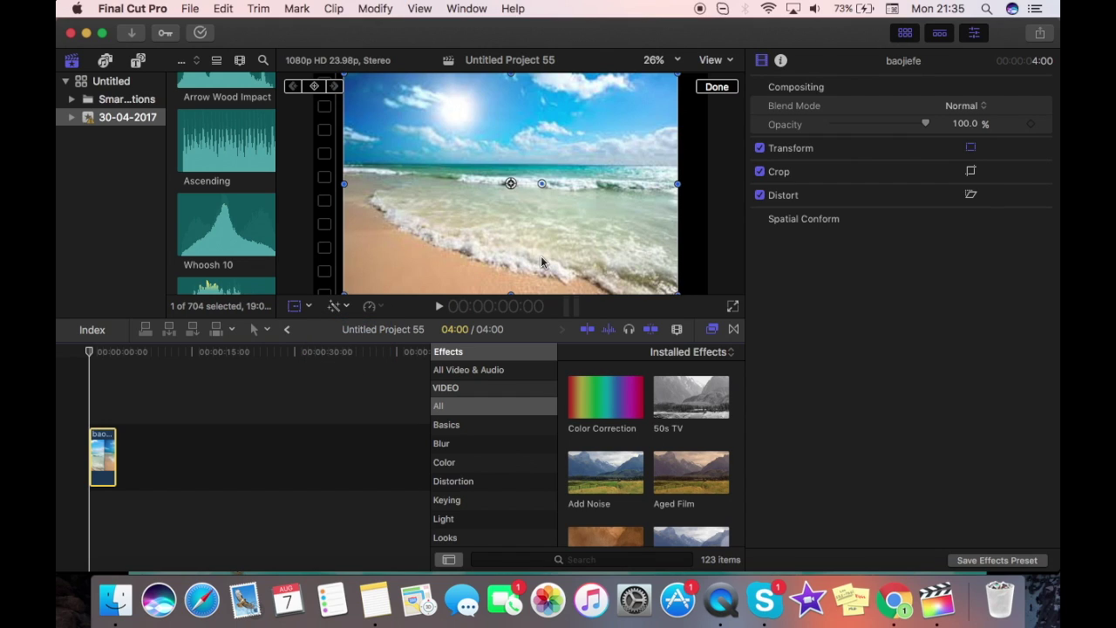
mouse_move(679, 296)
mouse_down()
mouse_move(719, 306)
mouse_move(737, 329)
mouse_move(699, 305)
mouse_up()
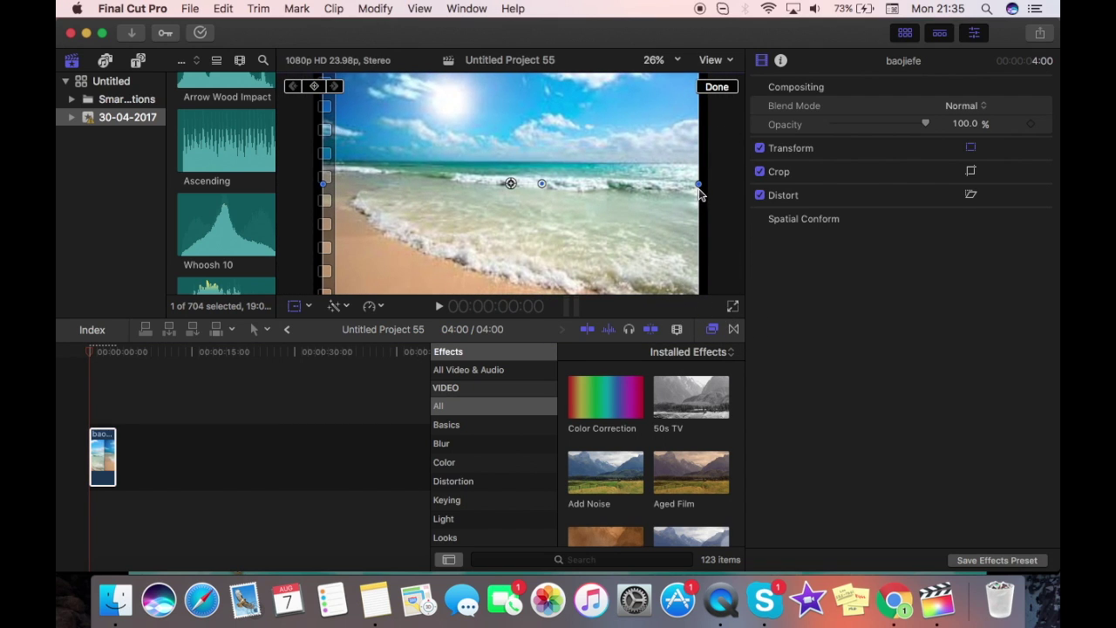
Apply a Gaussian blur to the beach clip with Amount 38.85.
click(287, 529)
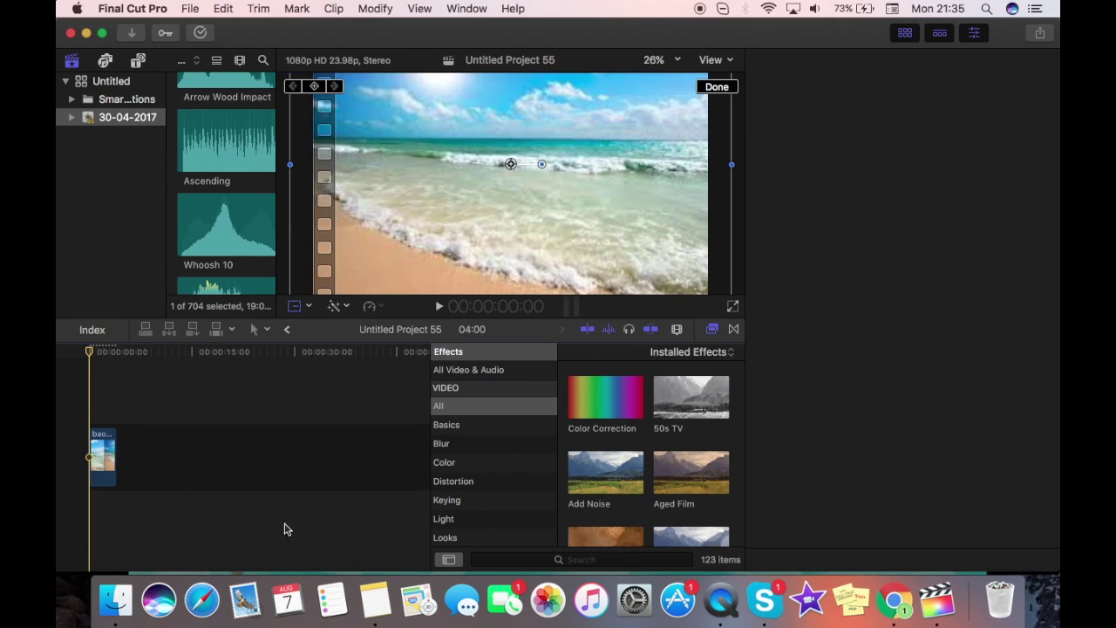
click(716, 330)
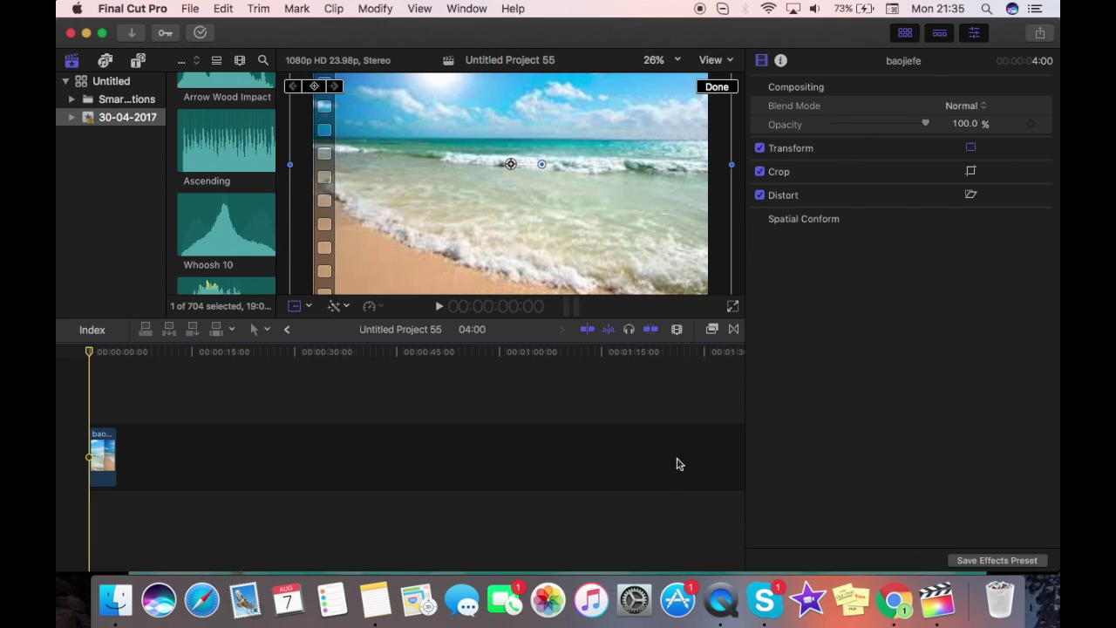
click(712, 329)
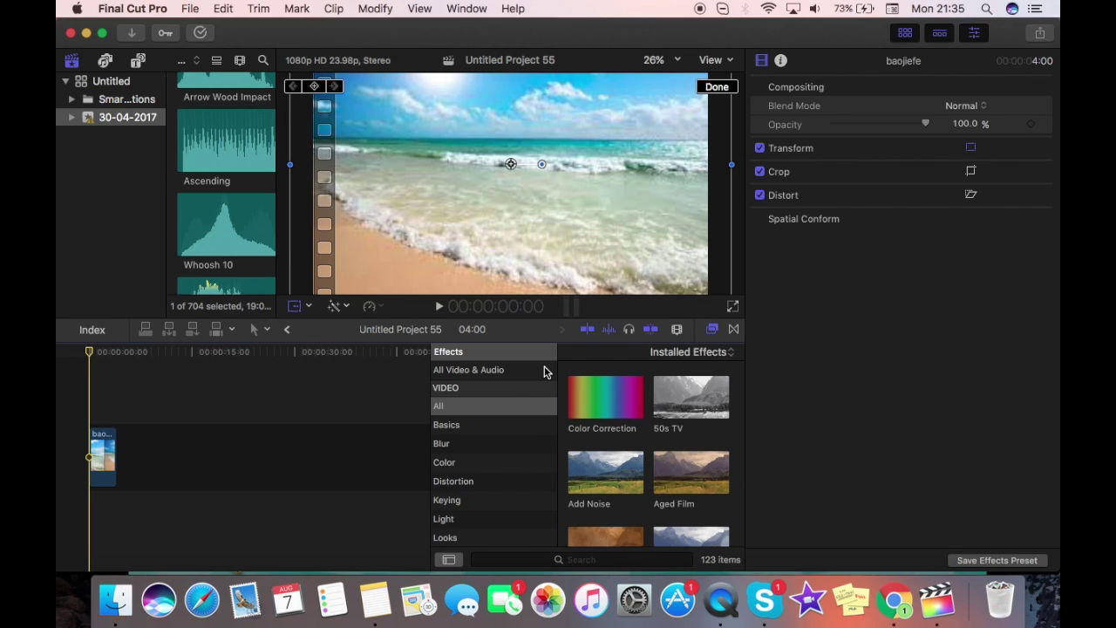
click(457, 432)
click(452, 445)
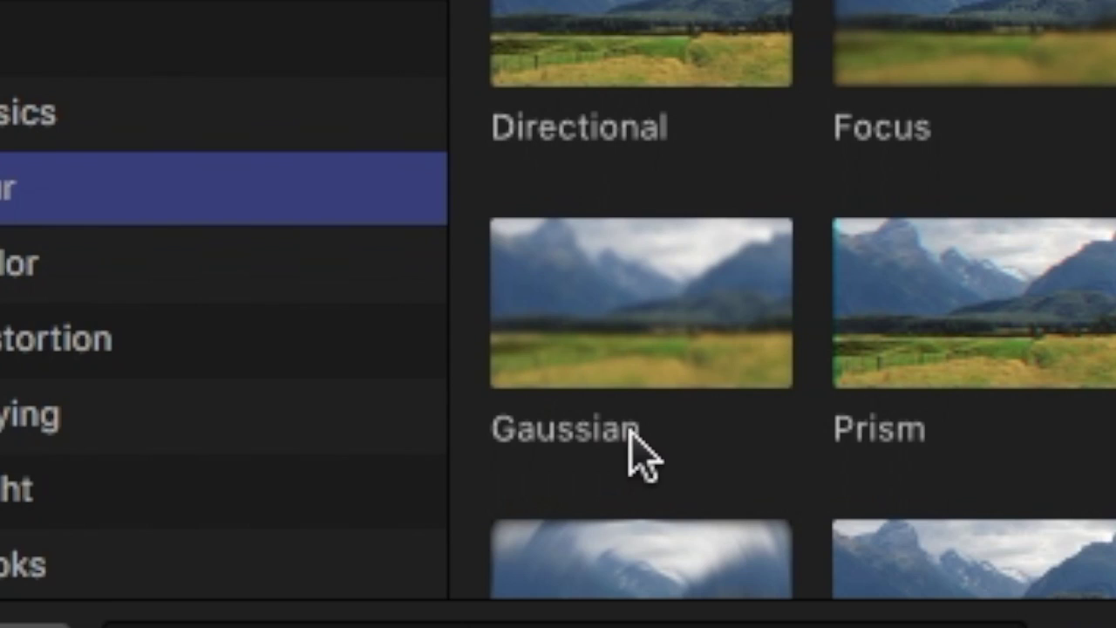
click(614, 480)
drag(641, 305, 103, 458)
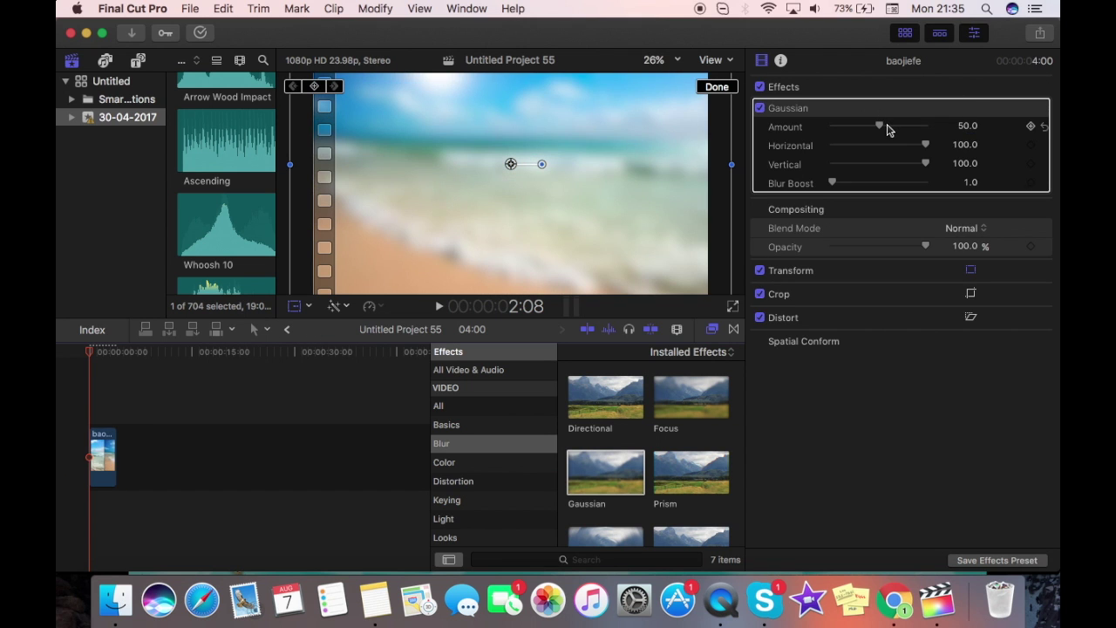
mouse_move(879, 126)
mouse_down()
mouse_move(824, 129)
mouse_move(881, 125)
mouse_move(913, 139)
mouse_move(868, 137)
mouse_up()
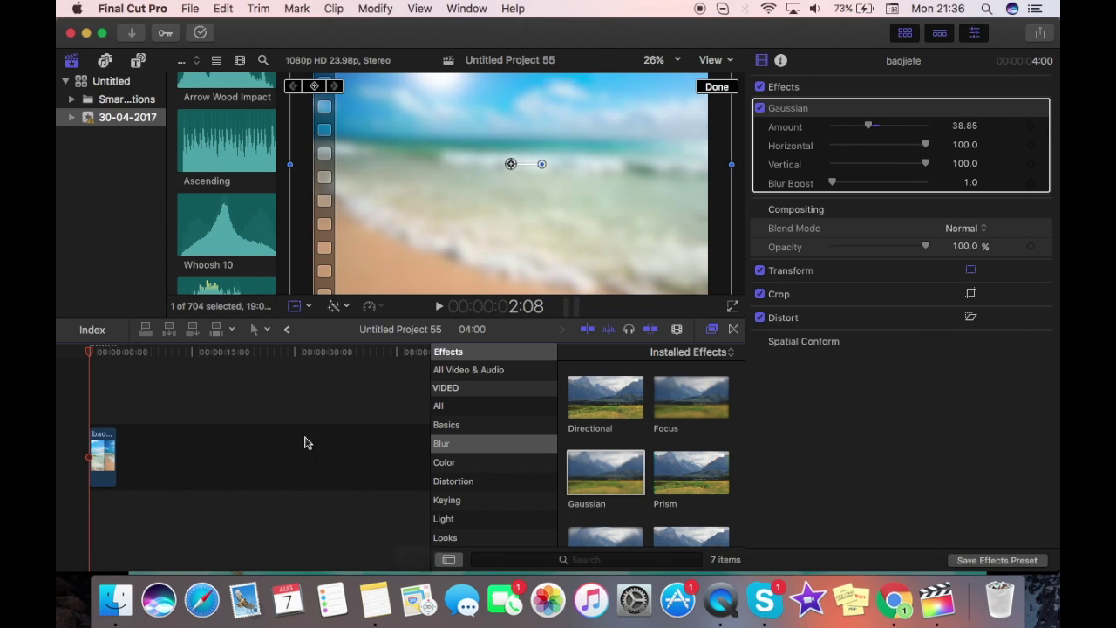
Add the Light > Bokeh Random effect to the beach clip.
scroll(650, 453, down, 3)
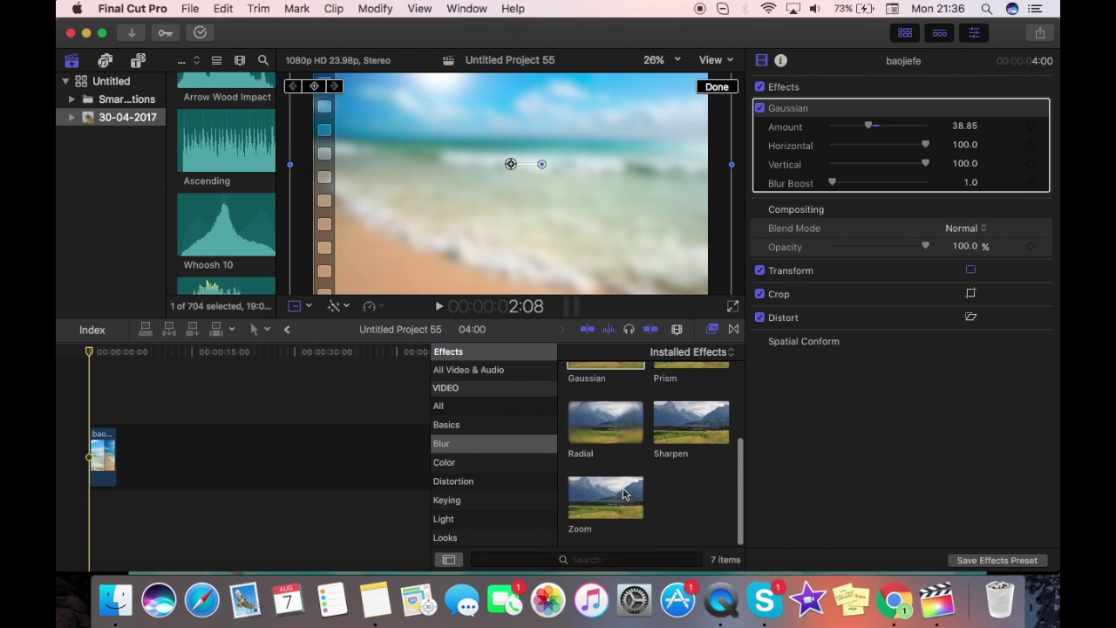
click(470, 518)
scroll(685, 410, up, 2)
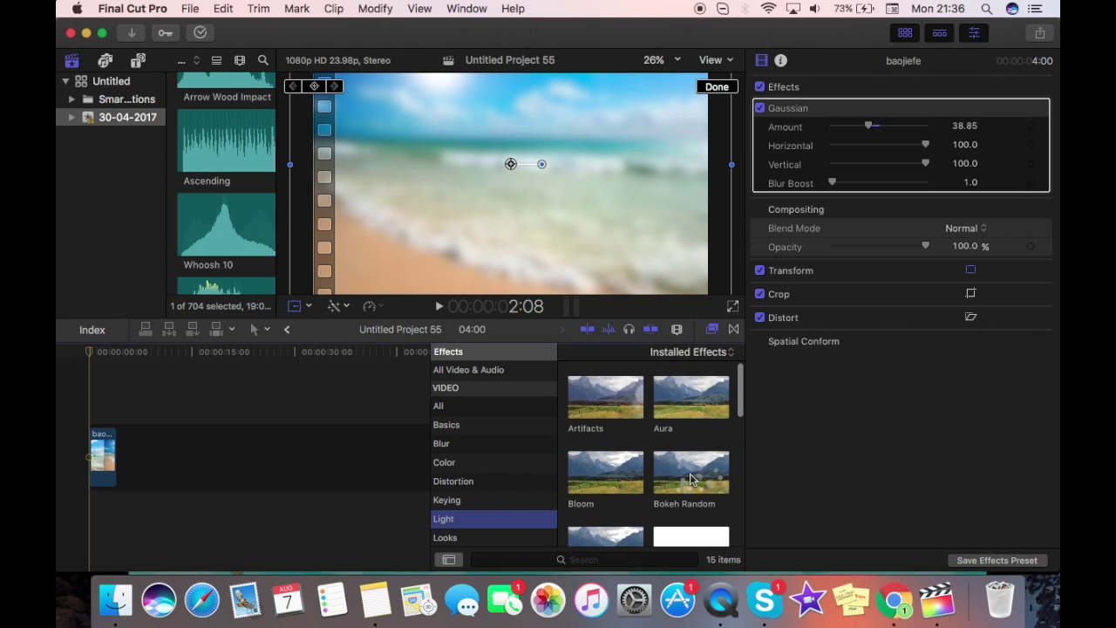
drag(691, 479, 102, 452)
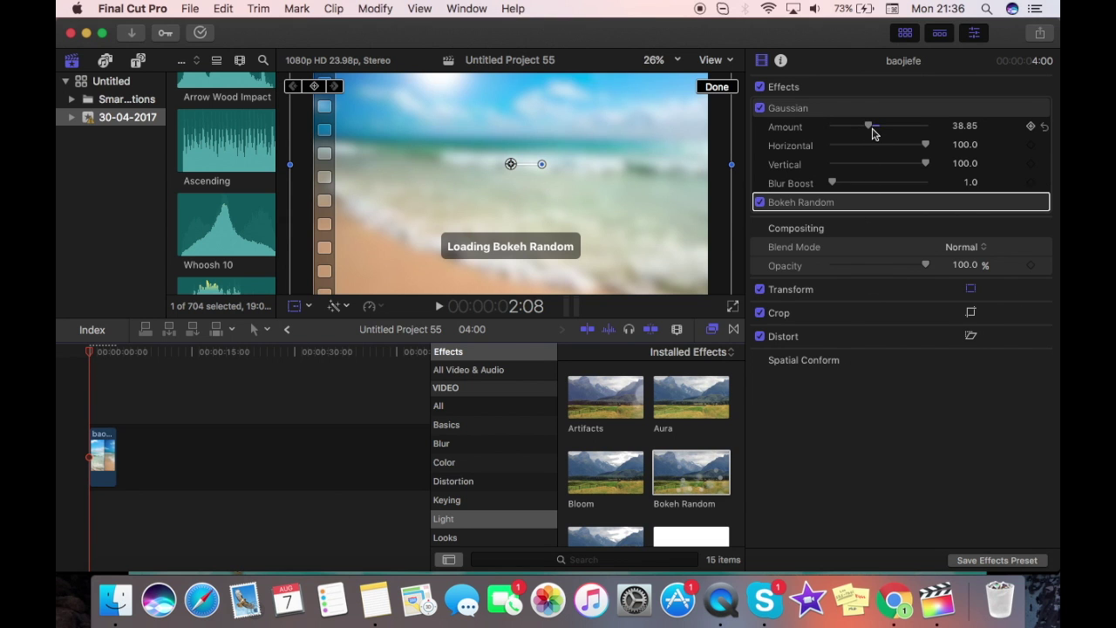
Play back the blurred clip and lengthen it by about one second.
click(438, 306)
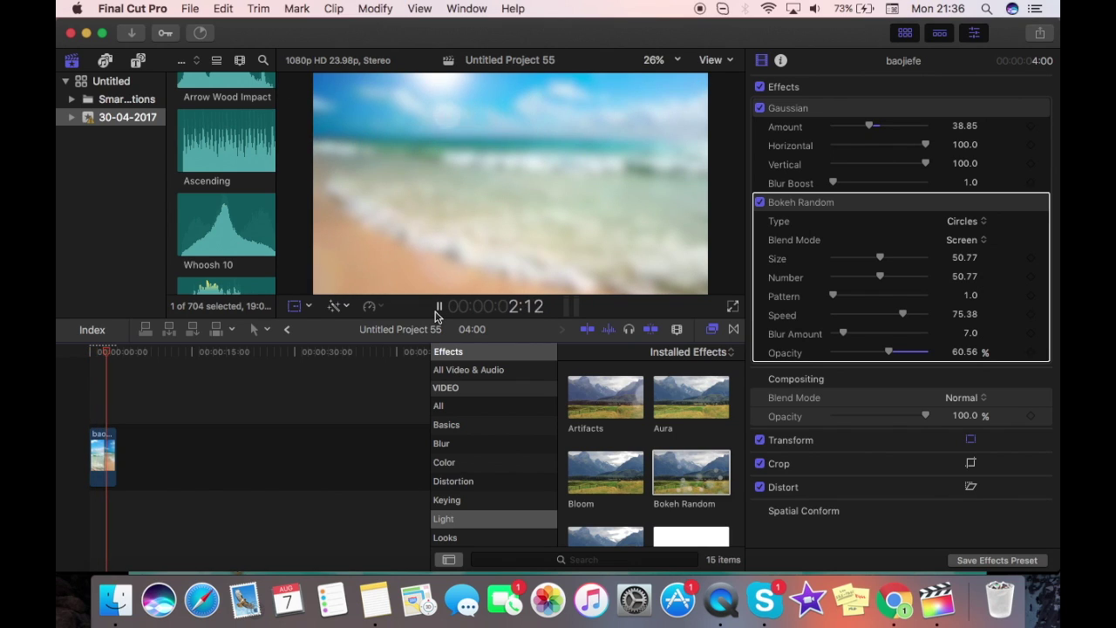
click(438, 306)
mouse_move(115, 456)
mouse_down()
mouse_move(137, 460)
mouse_move(129, 453)
mouse_up()
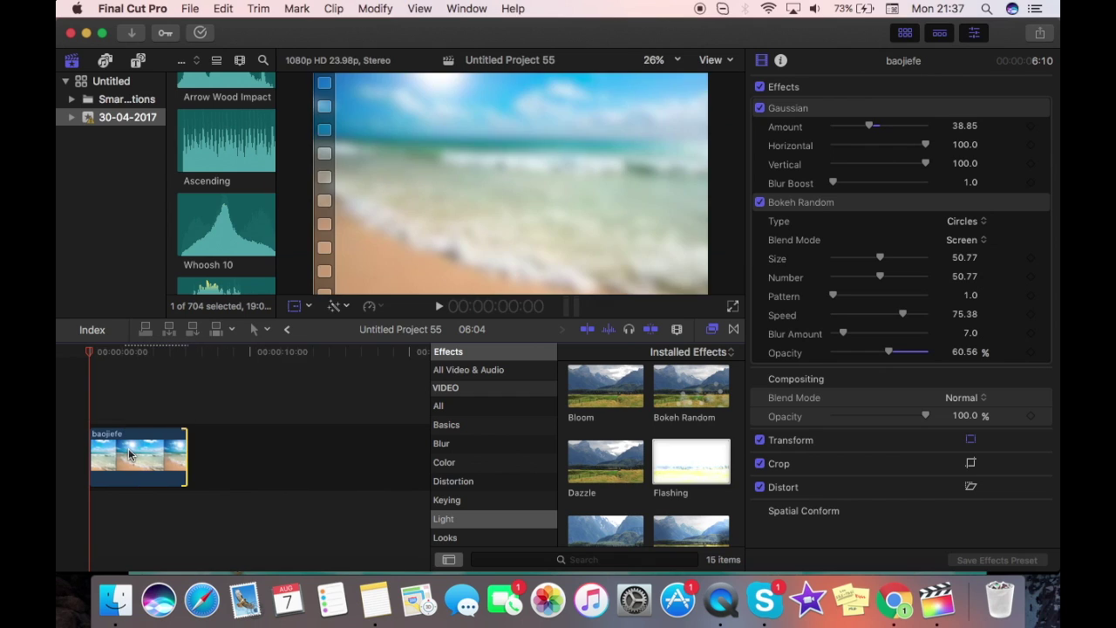
Zoom and scroll the timeline, then select the 6-second baojiefe beach clip.
scroll(257, 378, up, 3)
scroll(309, 379, right, 2)
scroll(300, 379, down, 3)
click(91, 429)
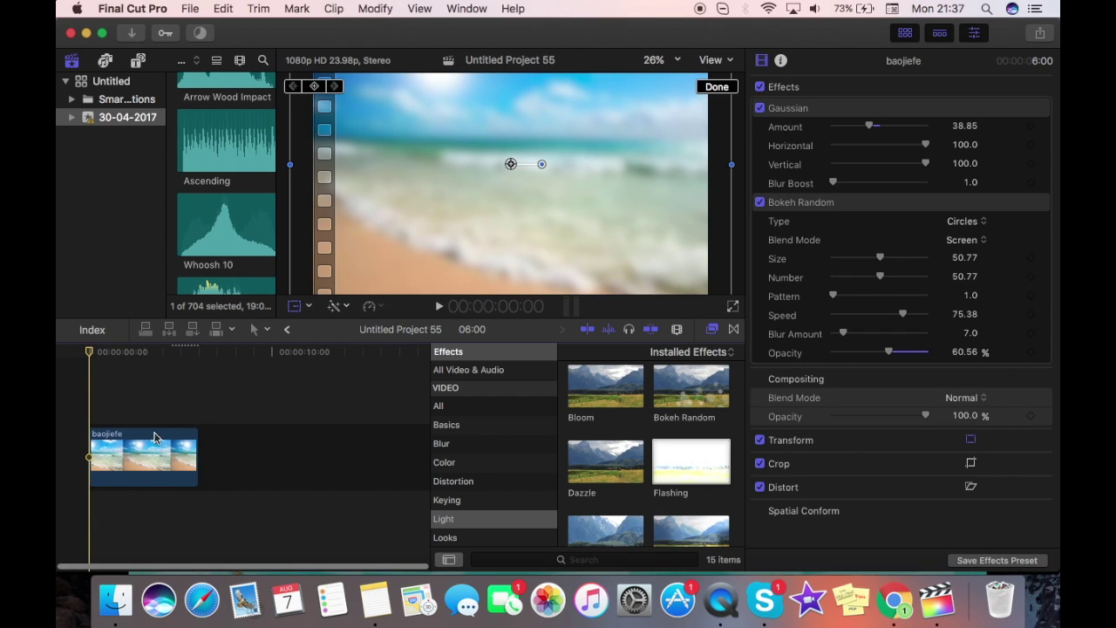
scroll(187, 451, up, 3)
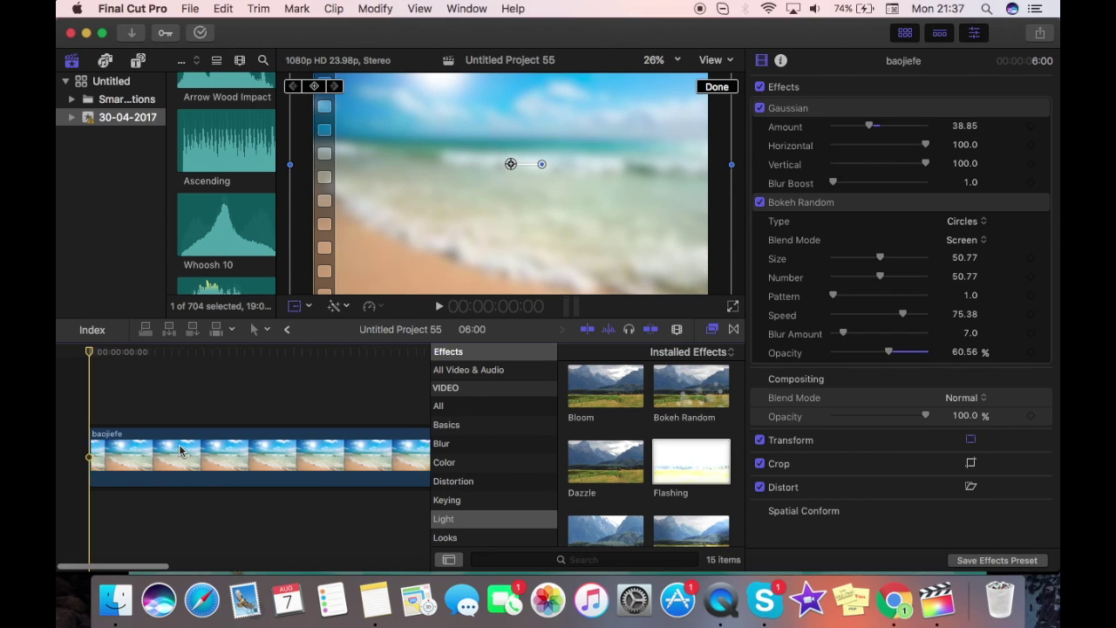
scroll(180, 450, down, 1)
scroll(180, 450, down, 2)
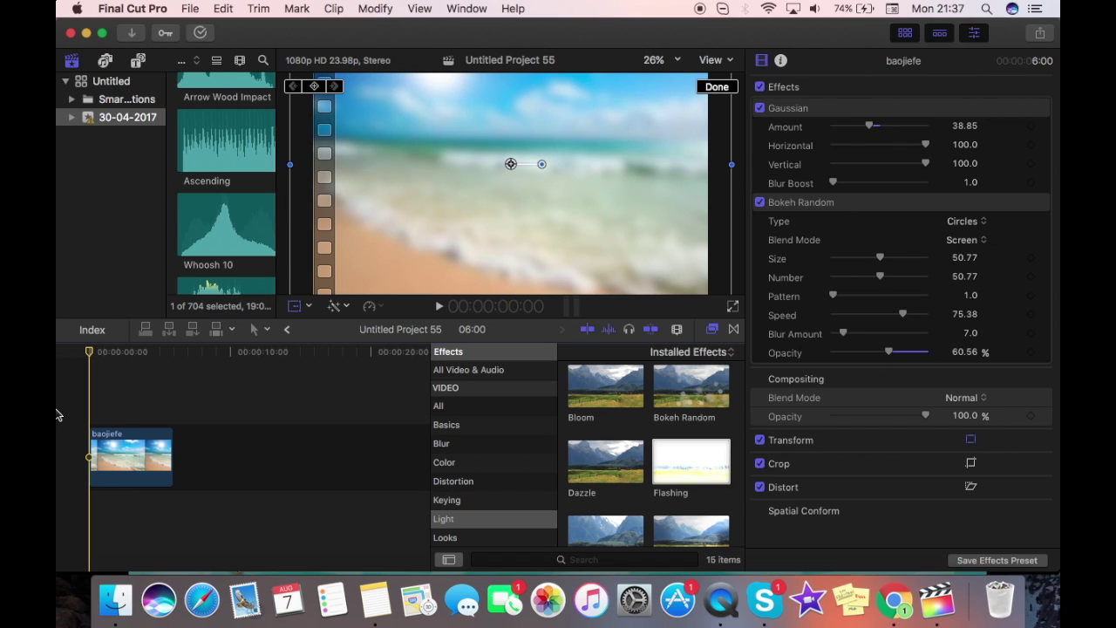
scroll(175, 437, up, 5)
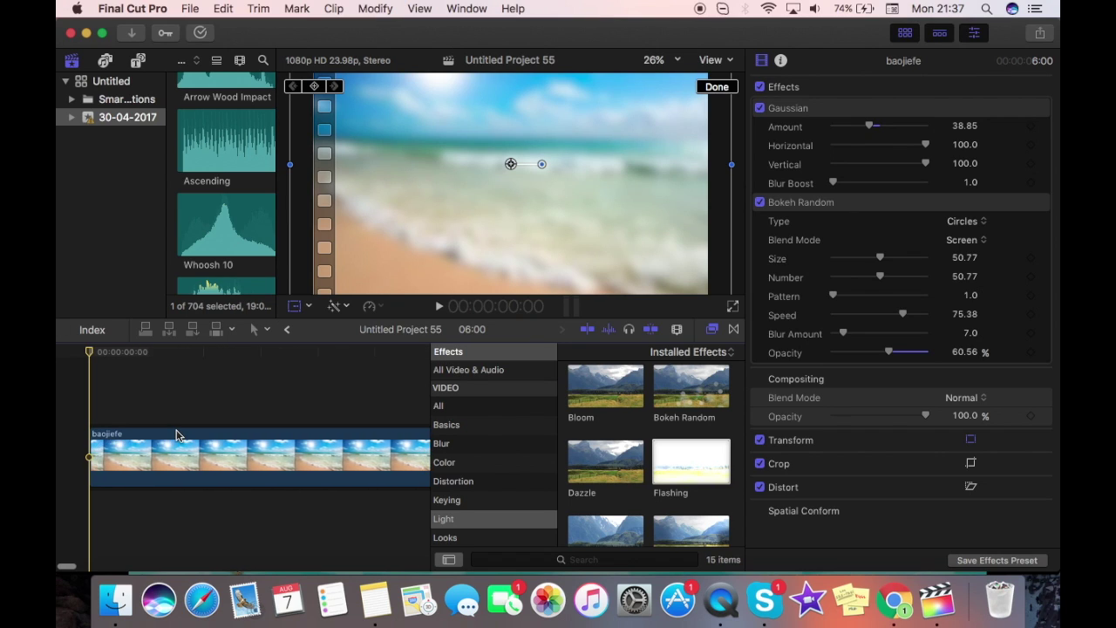
scroll(175, 437, down, 4)
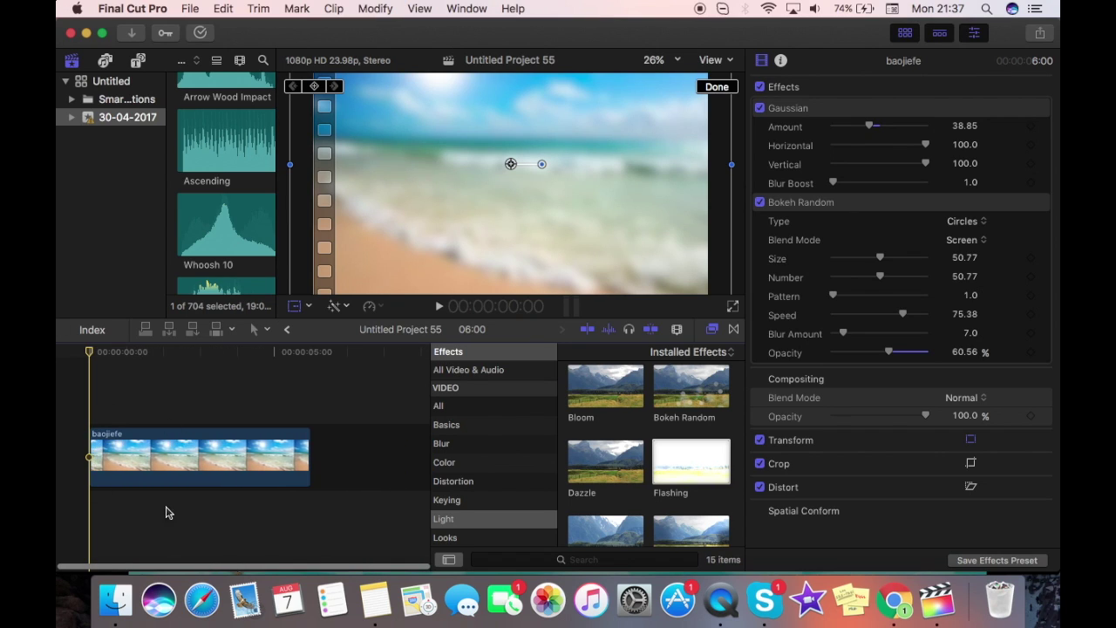
click(210, 460)
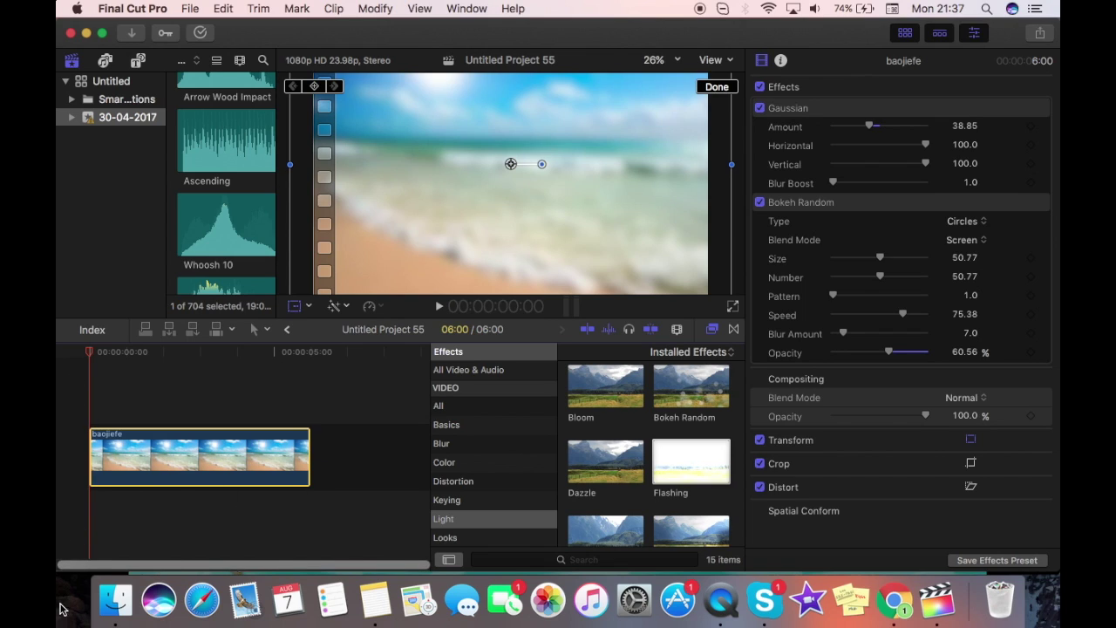
Drag the avateat video from Finder into the timeline above the beach clip.
click(115, 606)
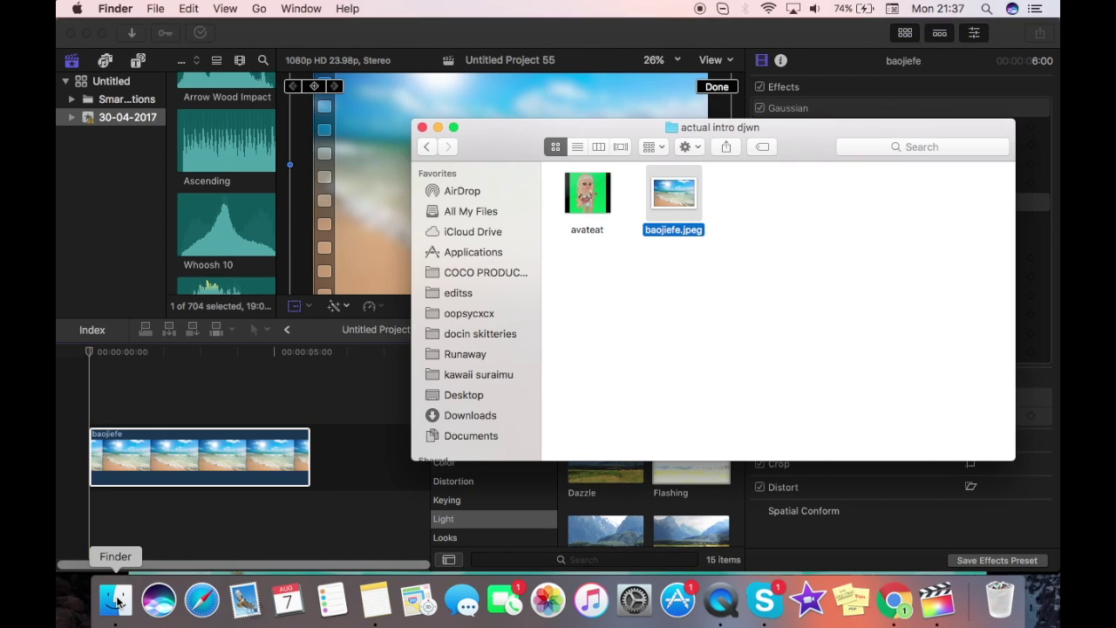
click(602, 207)
drag(602, 208, 149, 375)
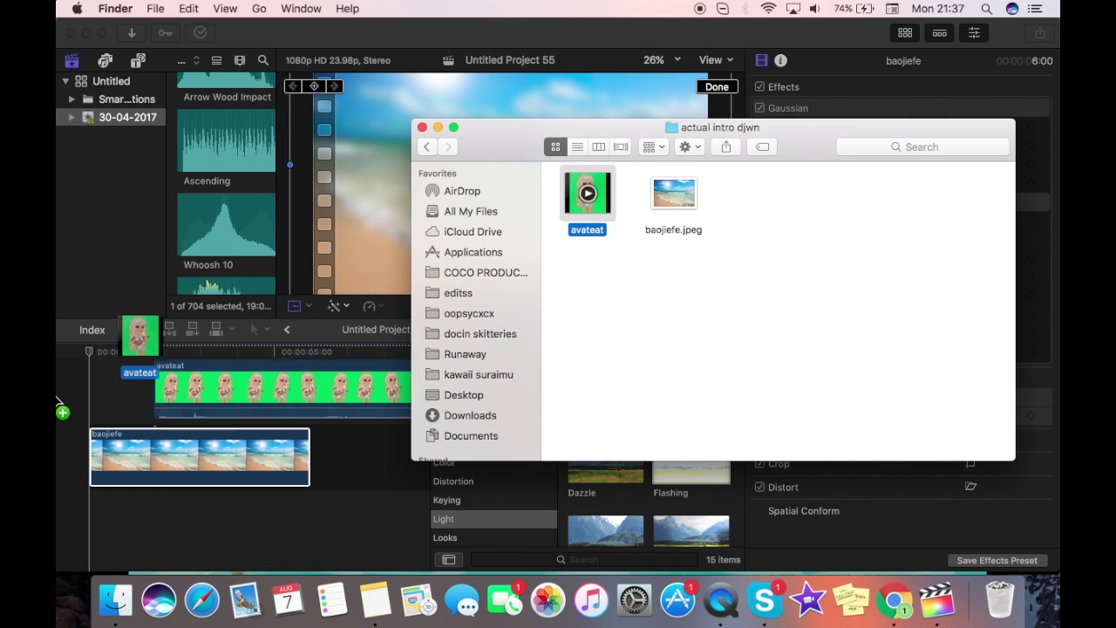
key(F12)
key(F12)
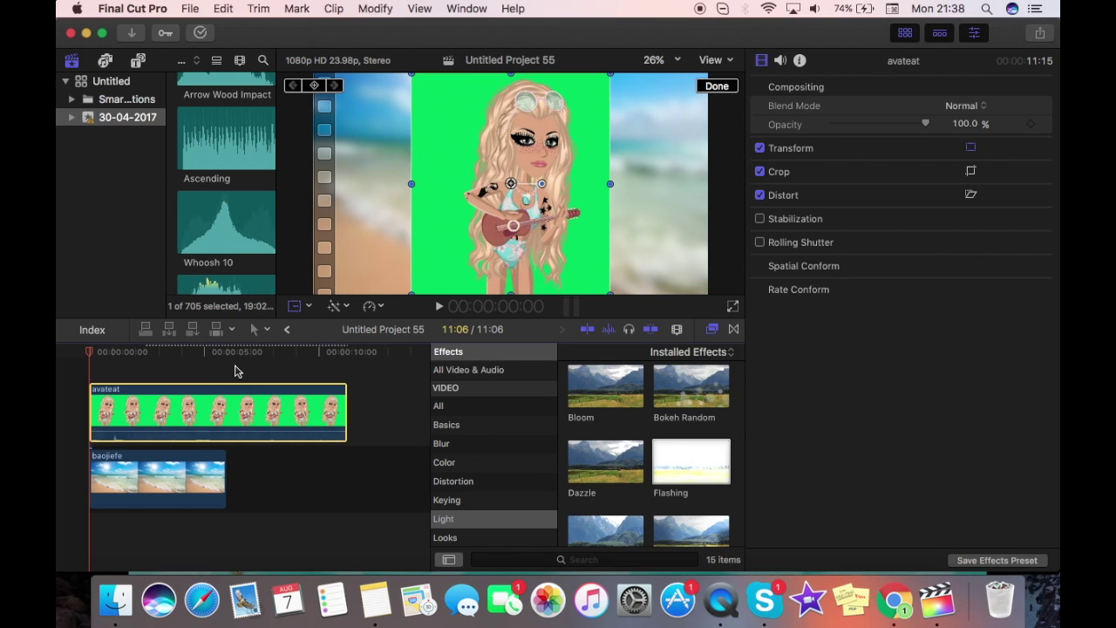
Trim avateat at the 6-second mark, deleting the leftover section and the gap.
click(227, 451)
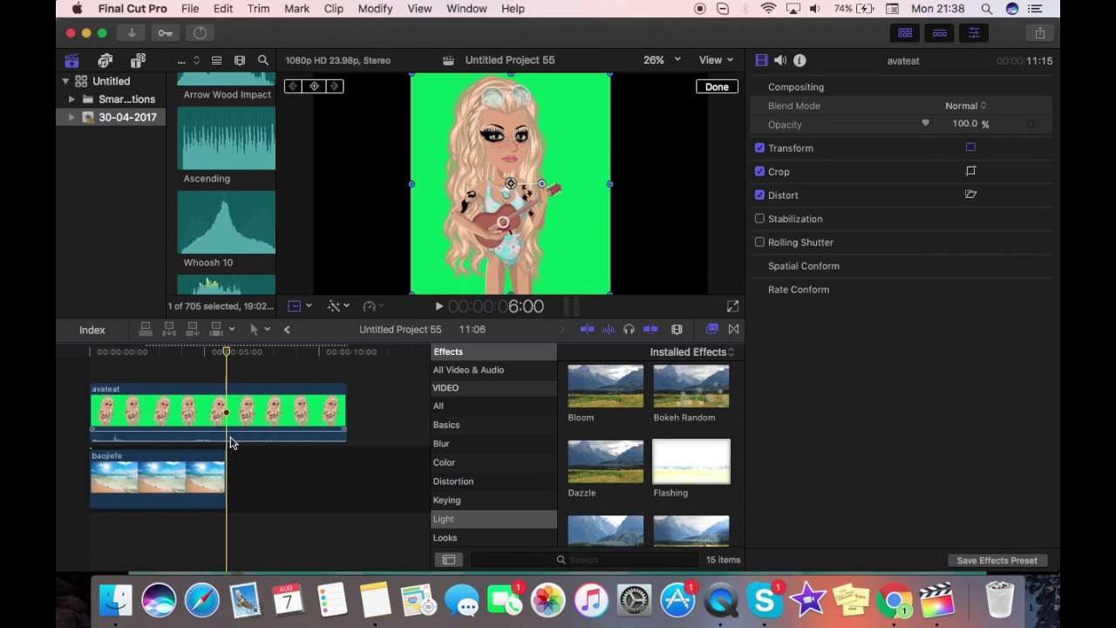
click(224, 408)
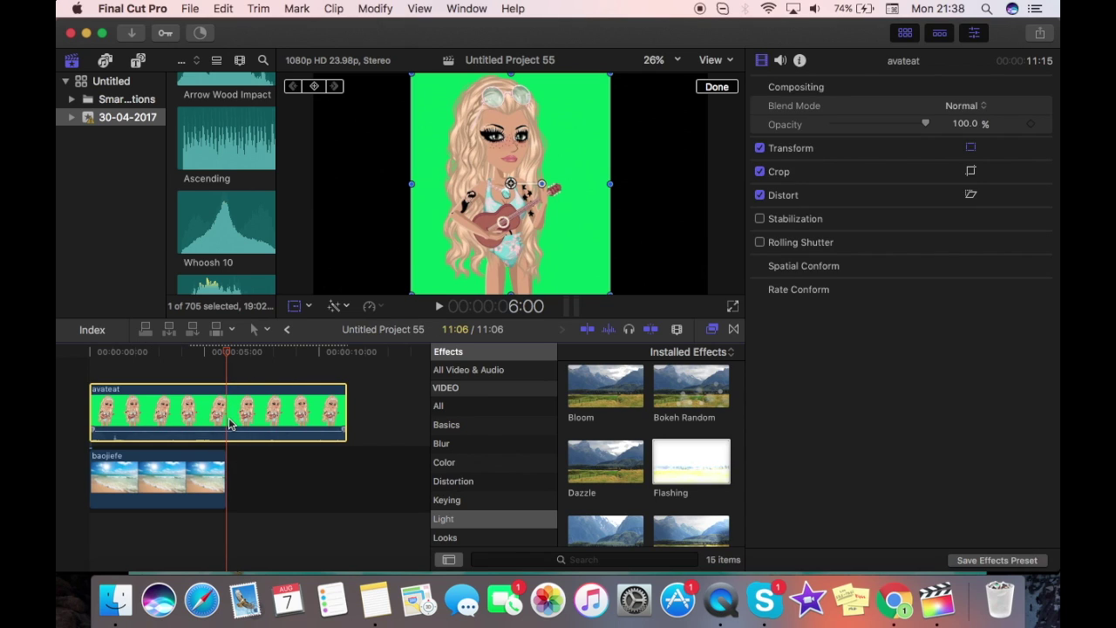
key(alt+bracketright)
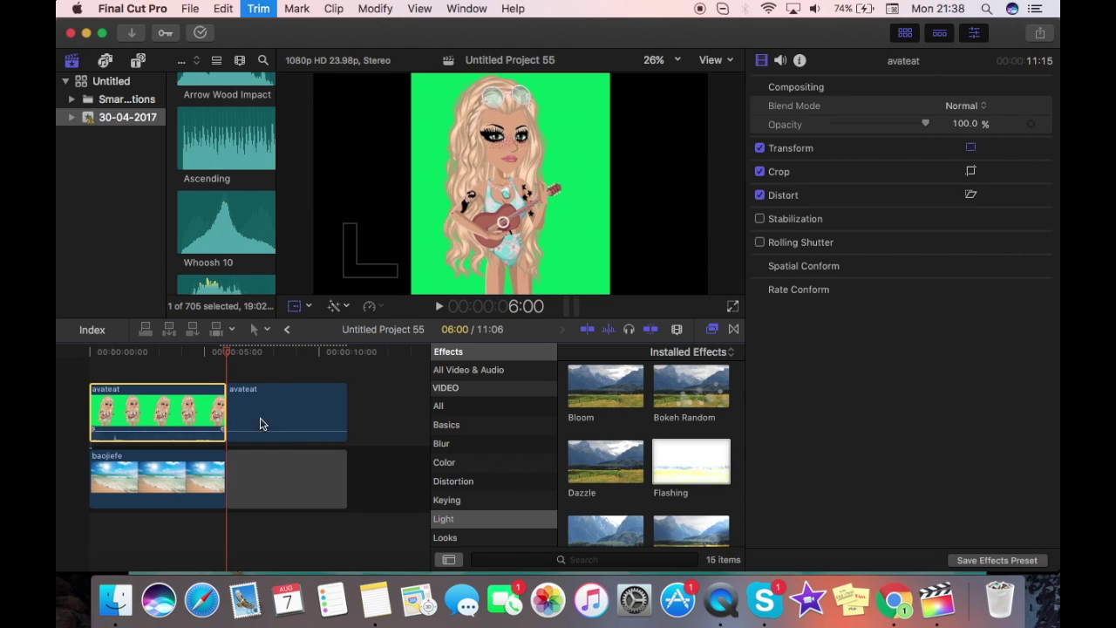
click(270, 419)
key(Delete)
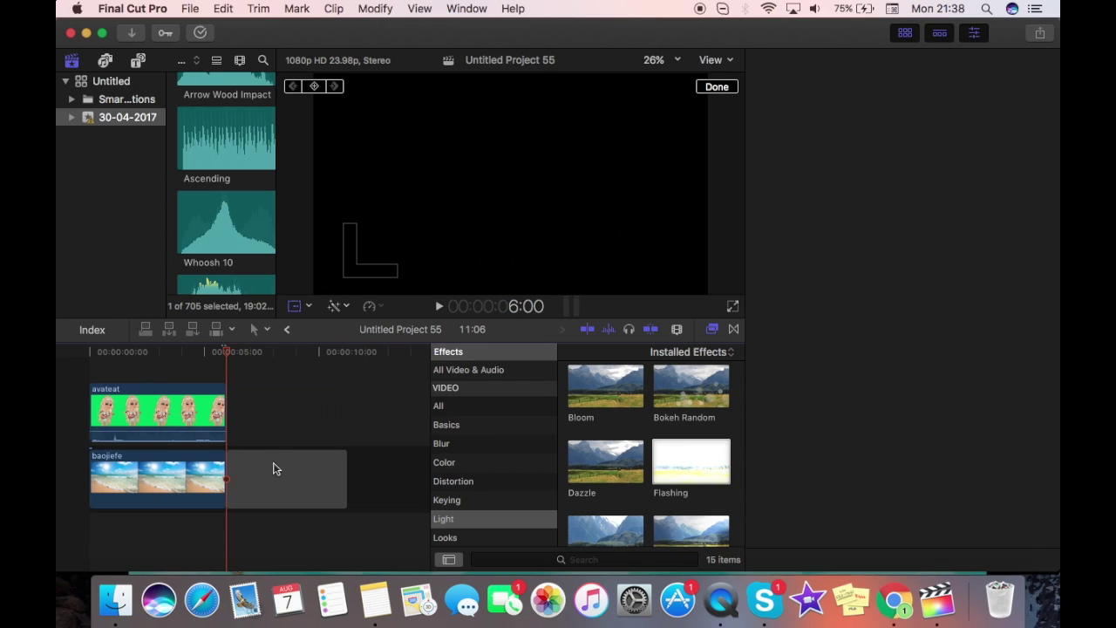
click(274, 486)
key(Delete)
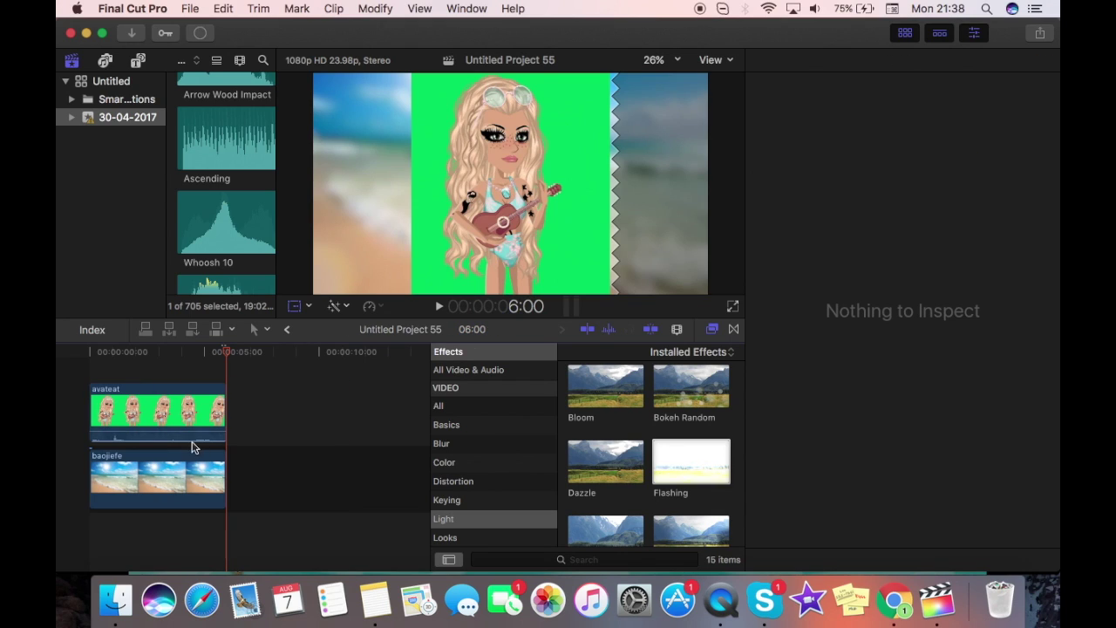
Pull avateat's volume down to -∞ dB and return to the project start.
mouse_move(175, 433)
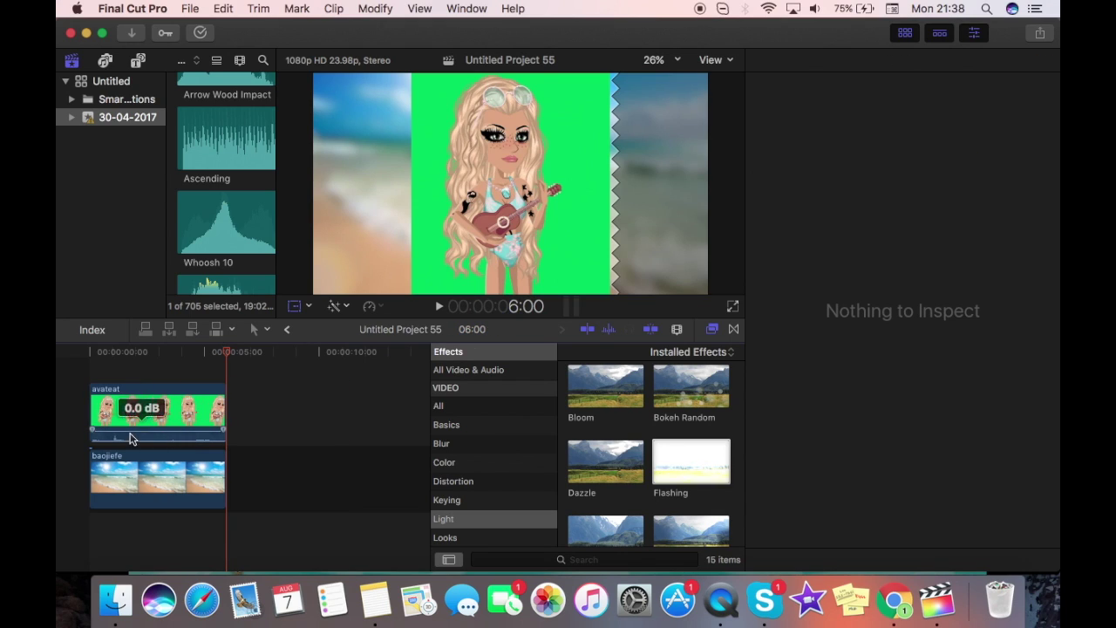
drag(144, 429, 144, 484)
click(94, 410)
key(shift+t)
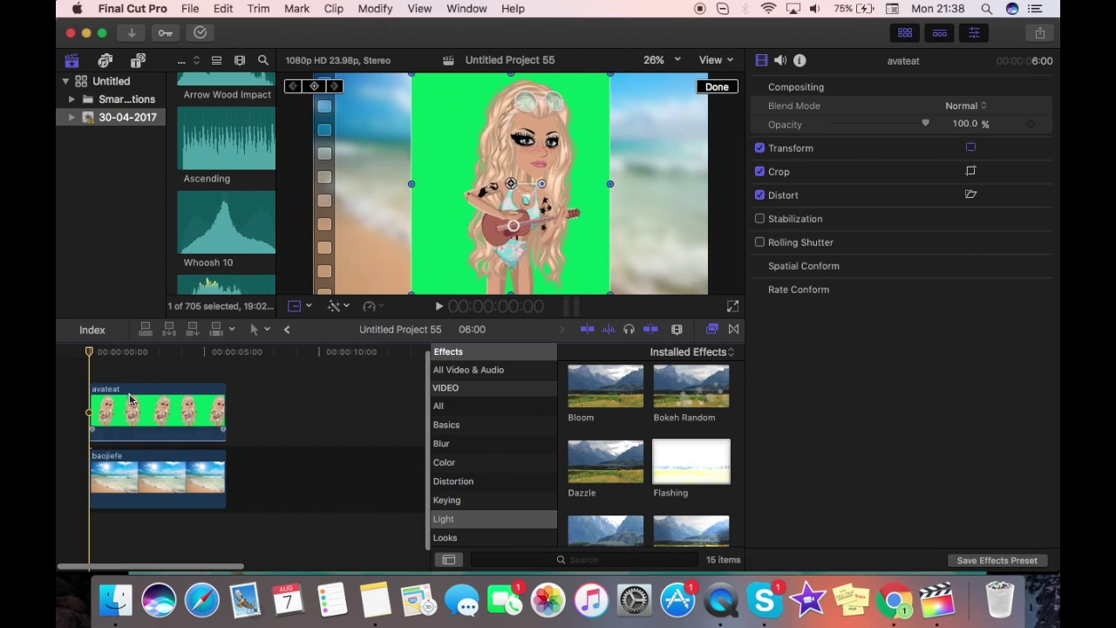
Drag the avateat avatar to the left side of the frame with the viewer's Transform controls.
click(130, 398)
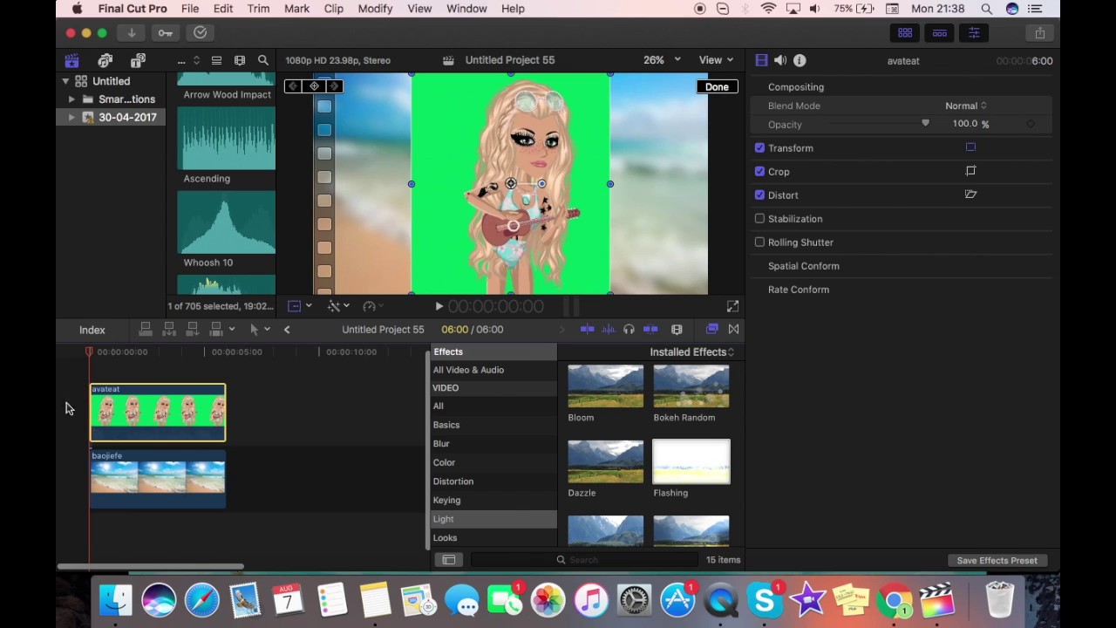
click(174, 370)
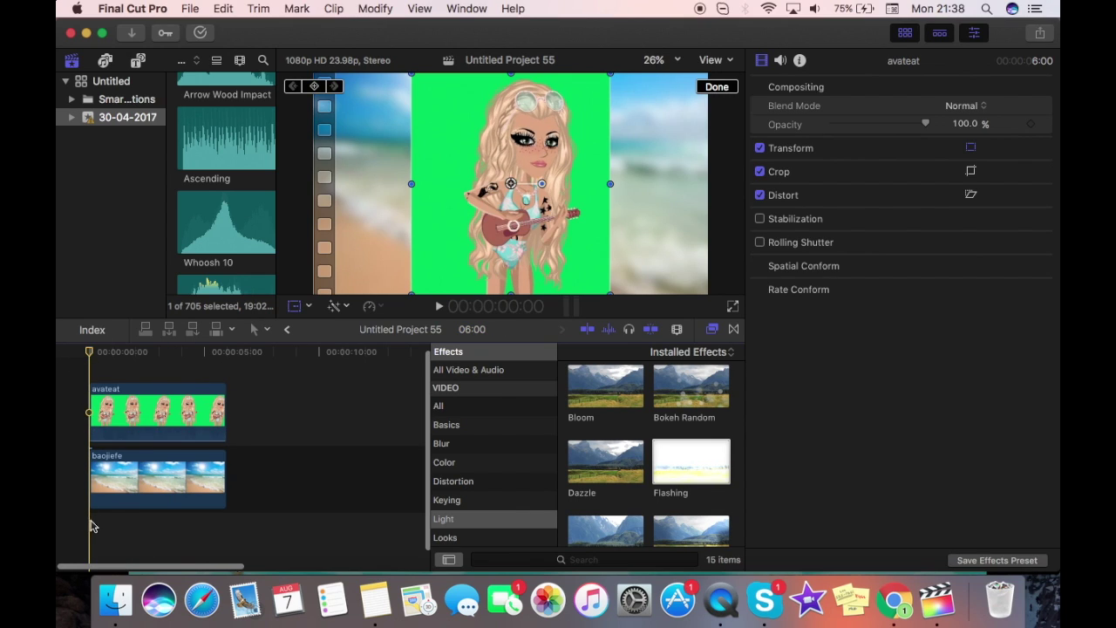
click(146, 423)
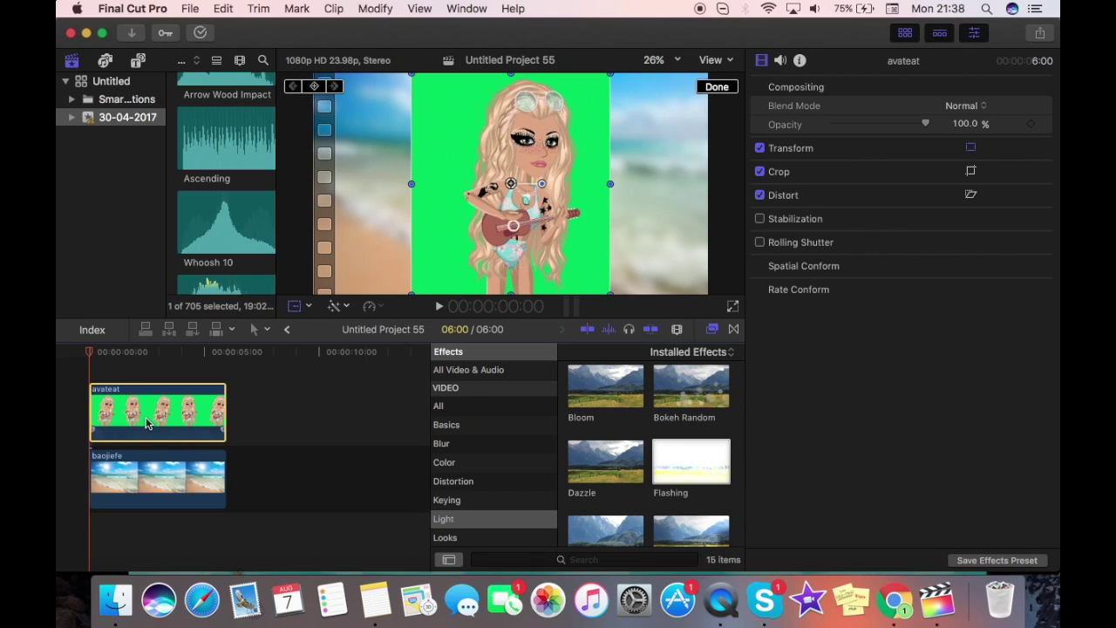
click(300, 307)
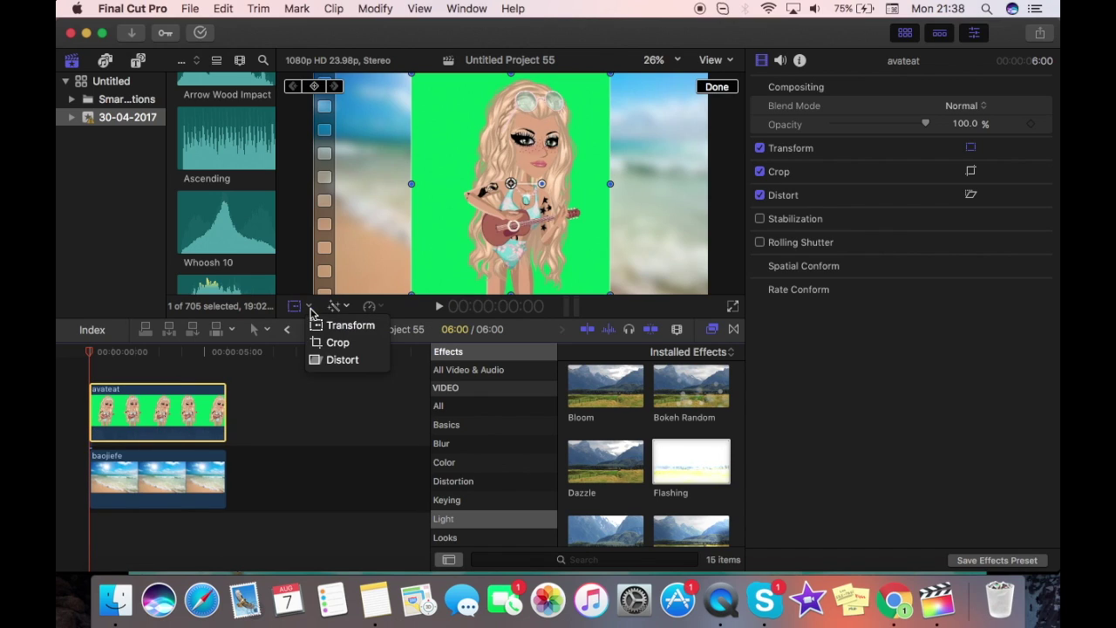
click(336, 325)
click(539, 247)
drag(539, 247, 423, 248)
click(426, 320)
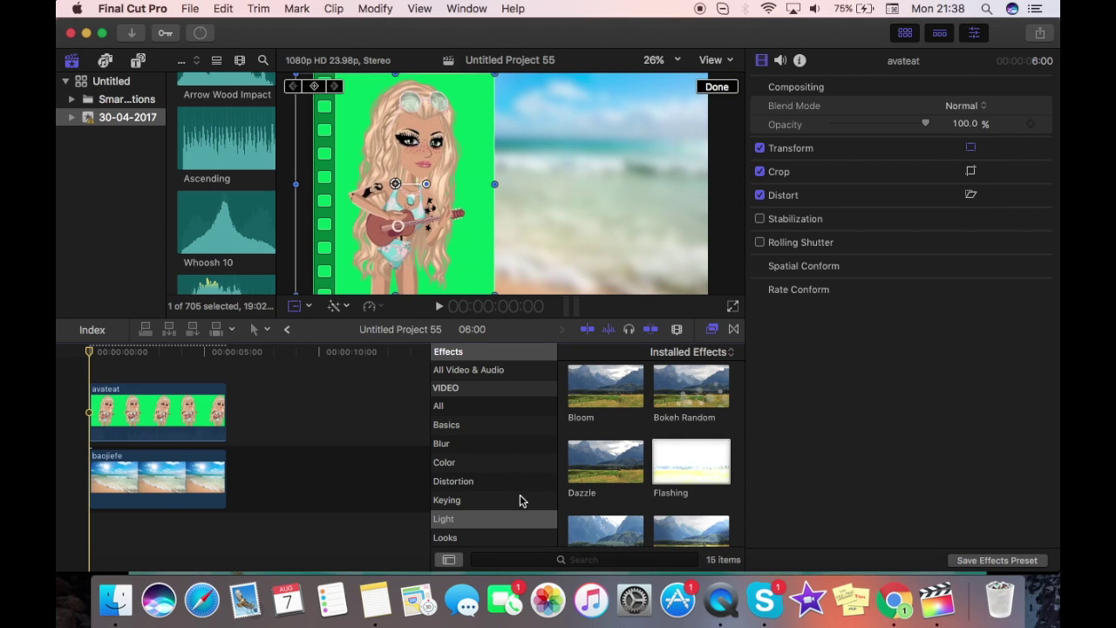
Apply the Keyer effect to avateat, then split the clip exactly at 3:00 with Cmd+B.
click(458, 503)
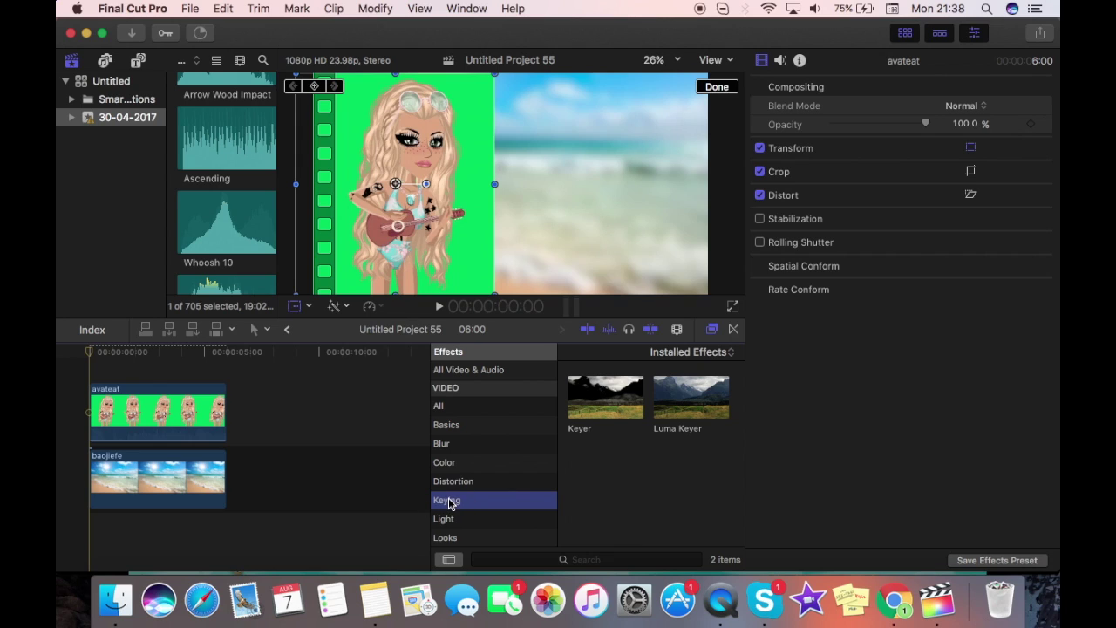
drag(599, 400, 187, 412)
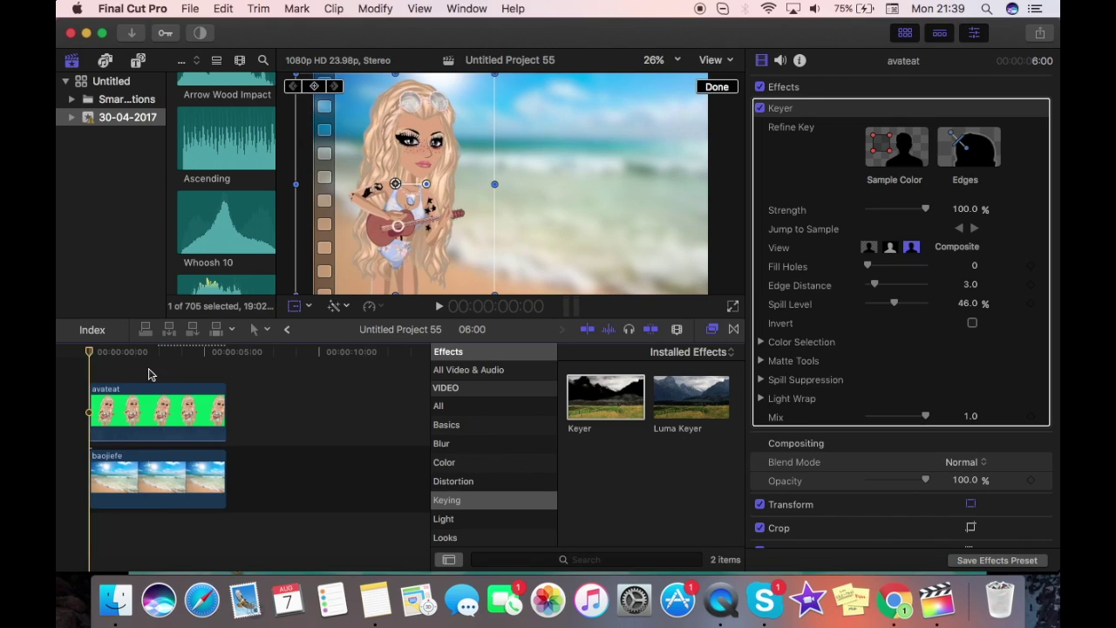
click(149, 374)
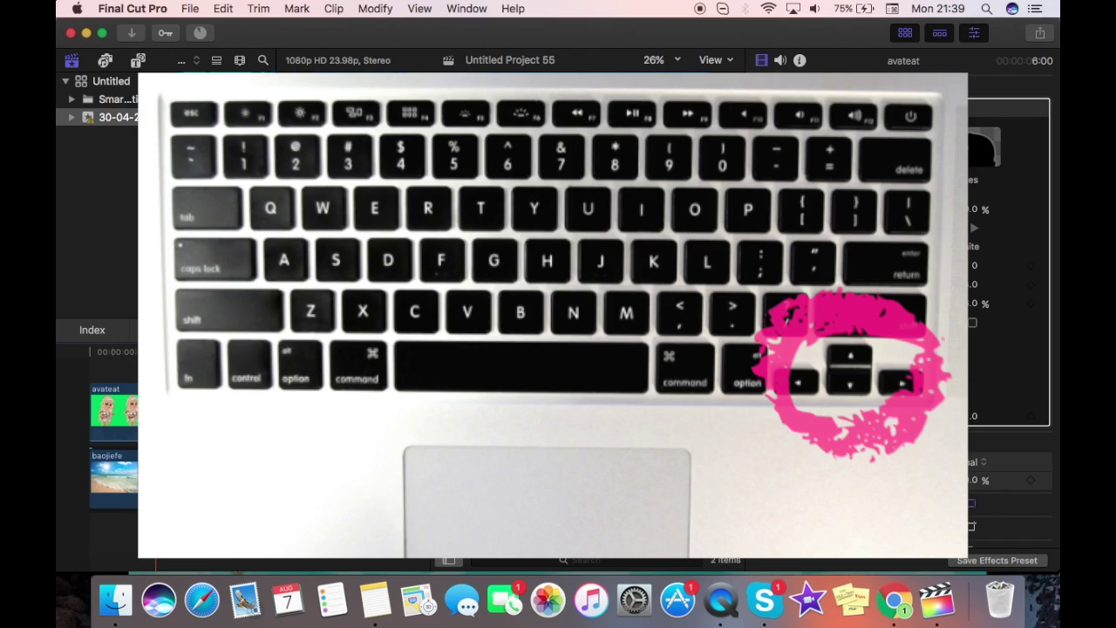
key(Right)
key(Right)
key(Right)
key(Right)
key(Right)
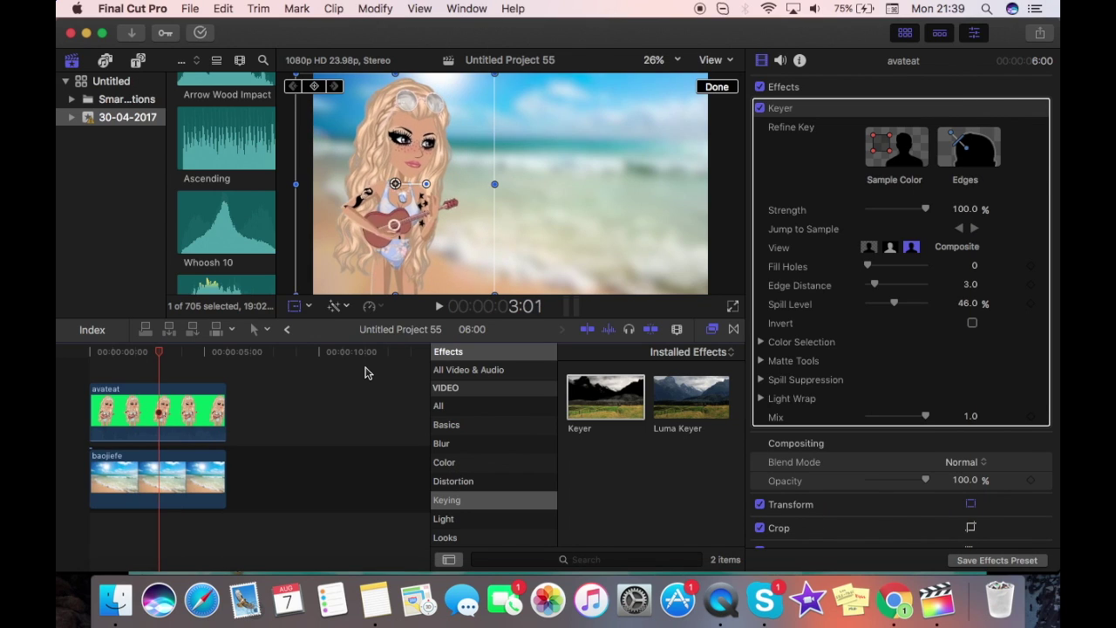
key(Left)
key(Left)
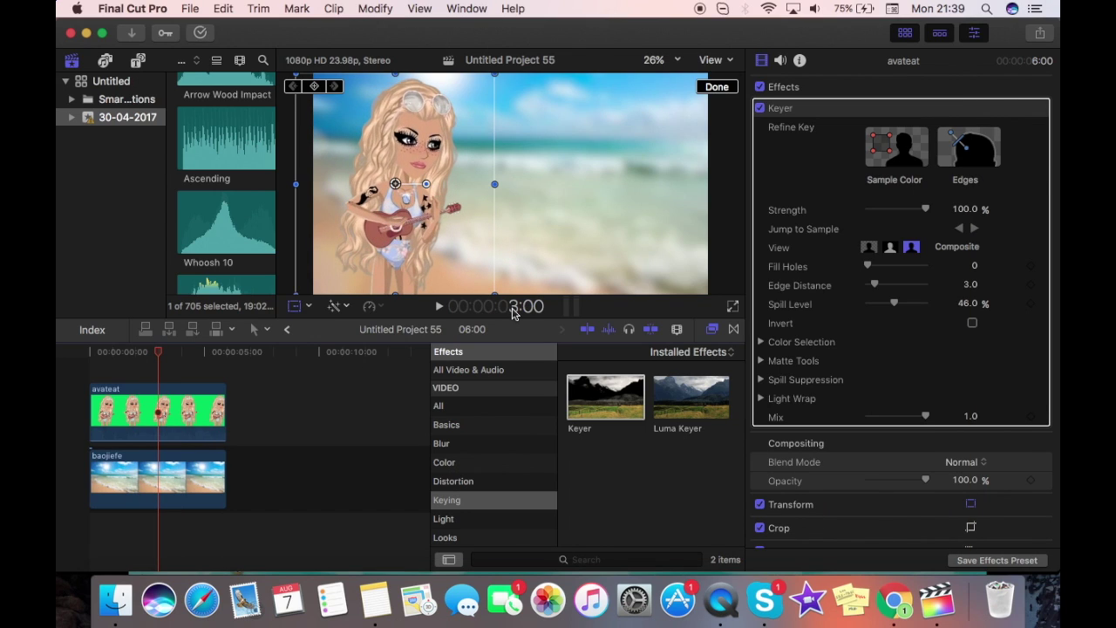
key(Right)
key(Left)
click(159, 417)
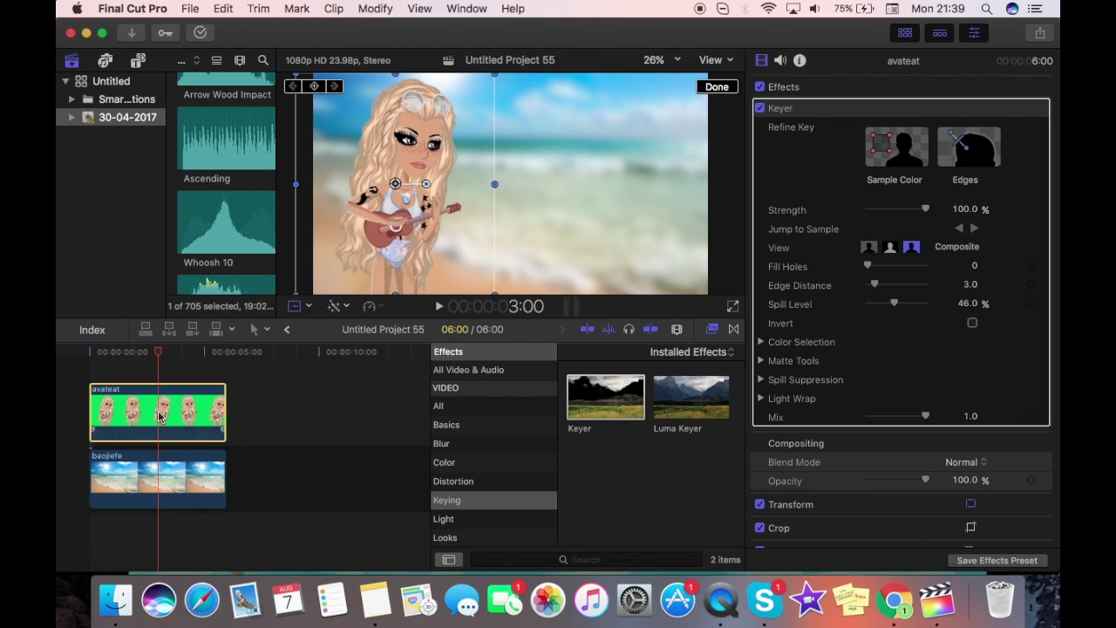
key(super+b)
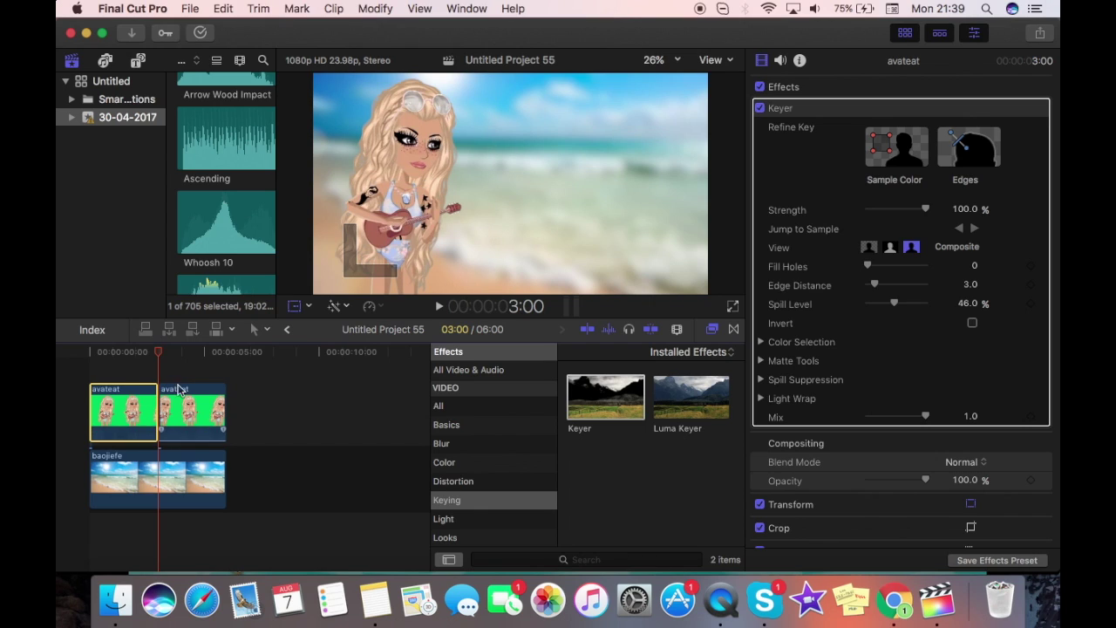
Inspect the Keyer result on the avatar as a black-and-white matte.
click(119, 384)
key(shift+t)
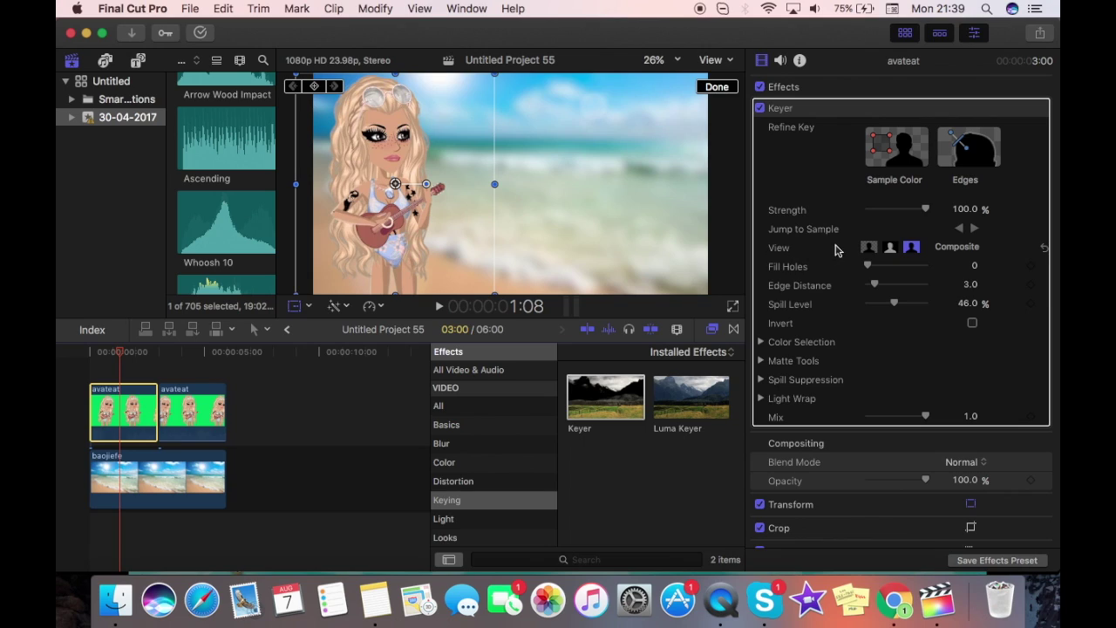
click(890, 249)
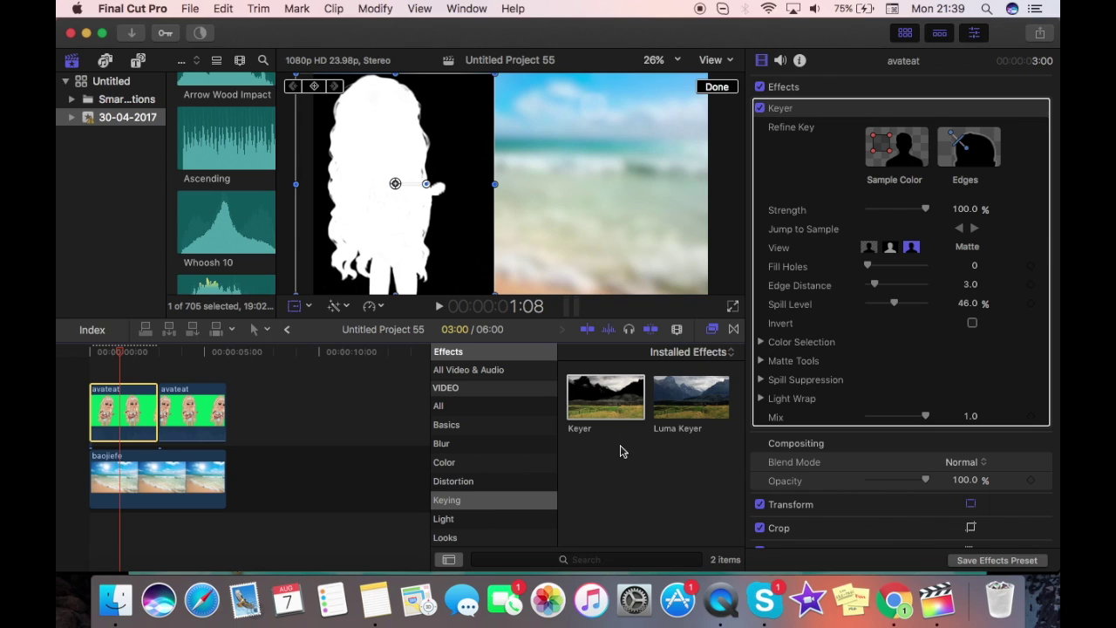
click(621, 407)
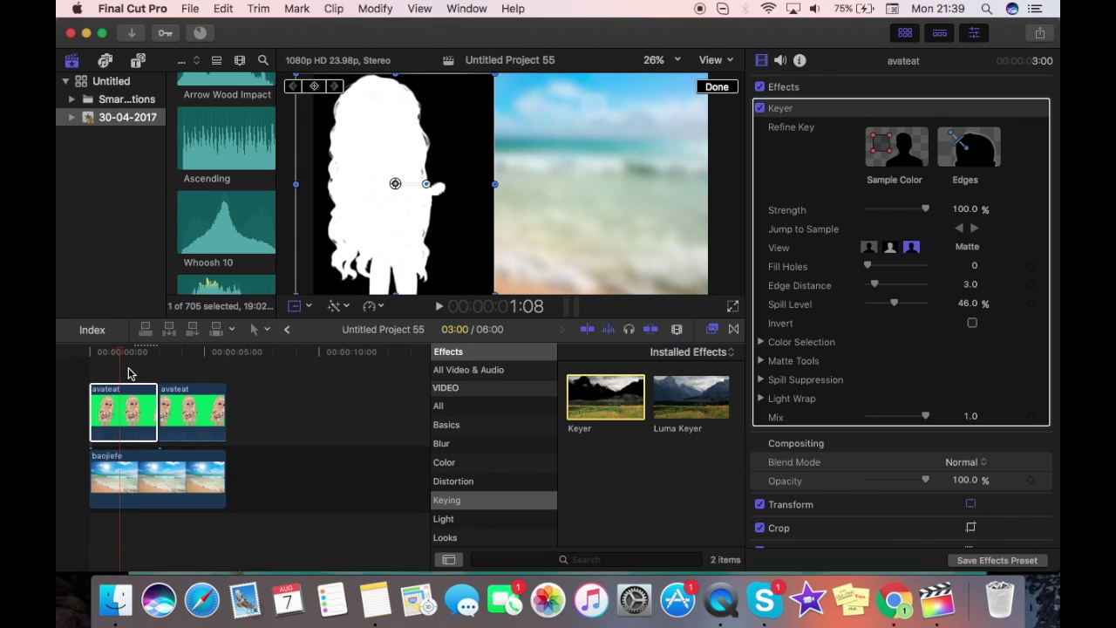
Turn the first avateat section into a compound clip named Untitled Project 55 Clip.
click(122, 391)
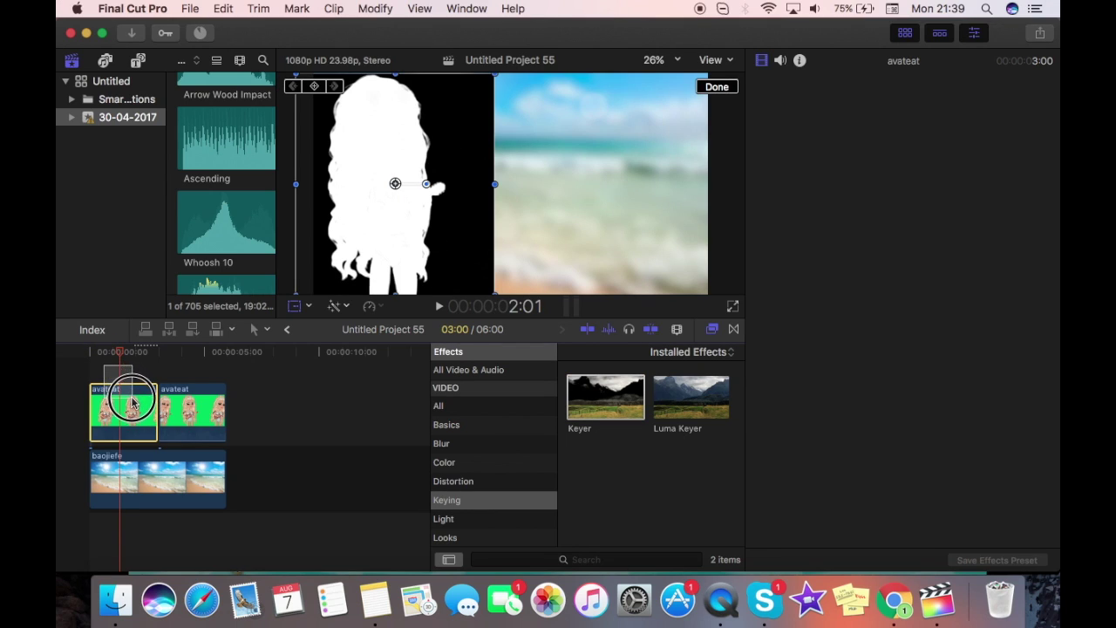
click(105, 360)
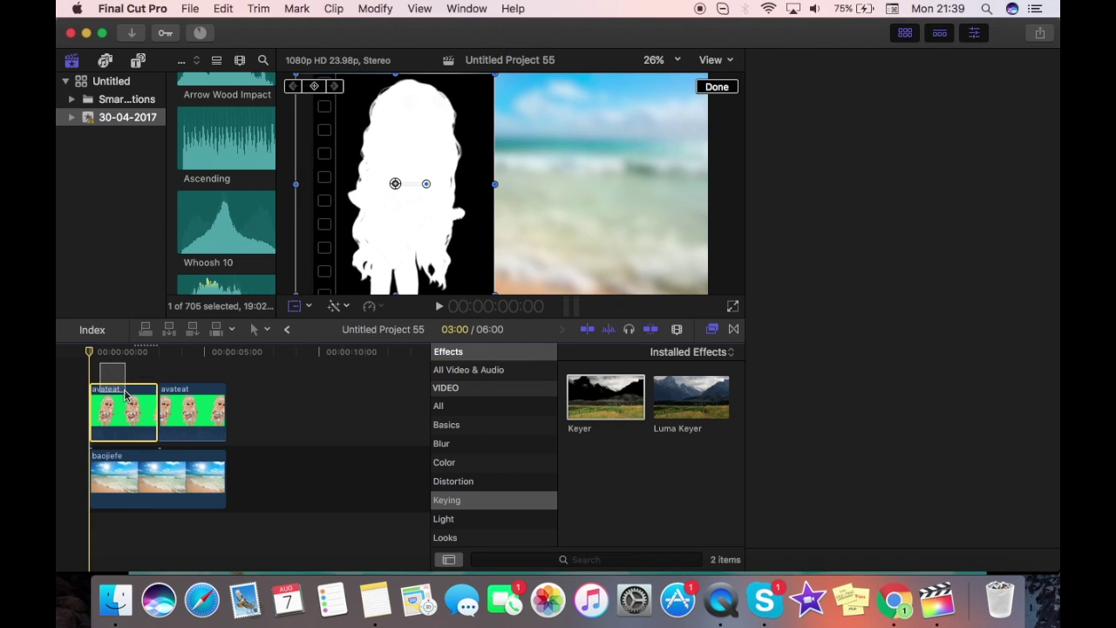
right_click(125, 395)
click(270, 291)
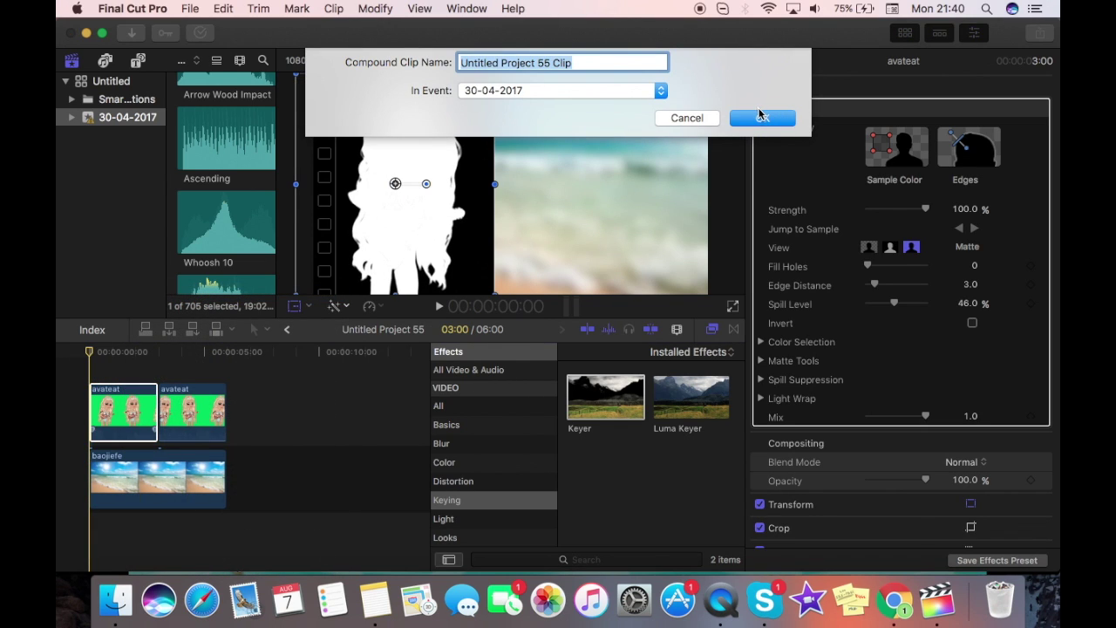
click(762, 117)
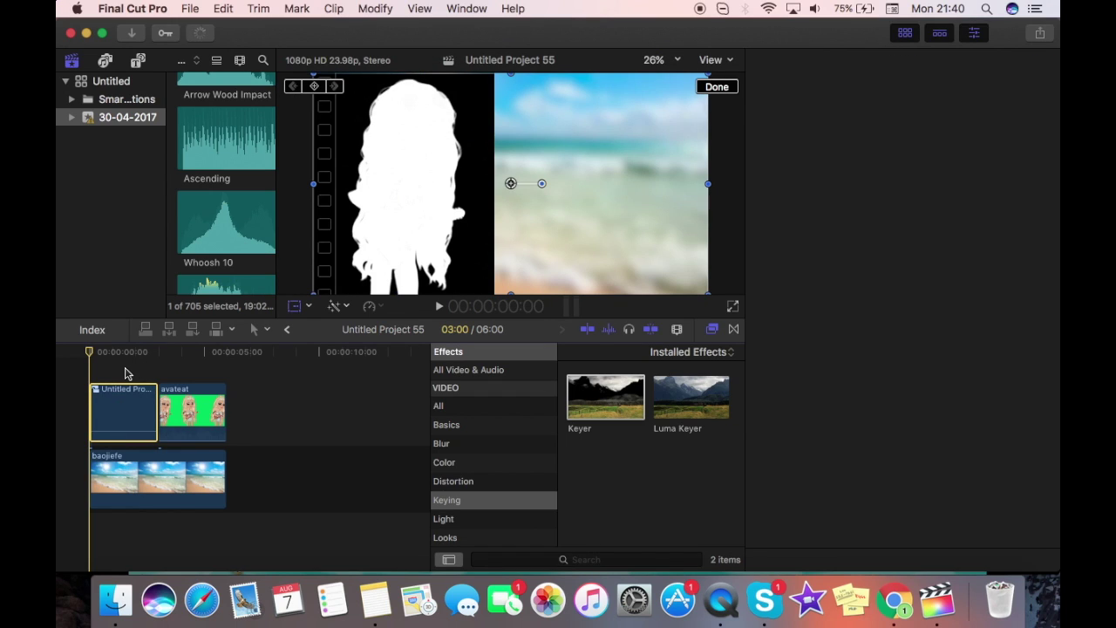
click(125, 389)
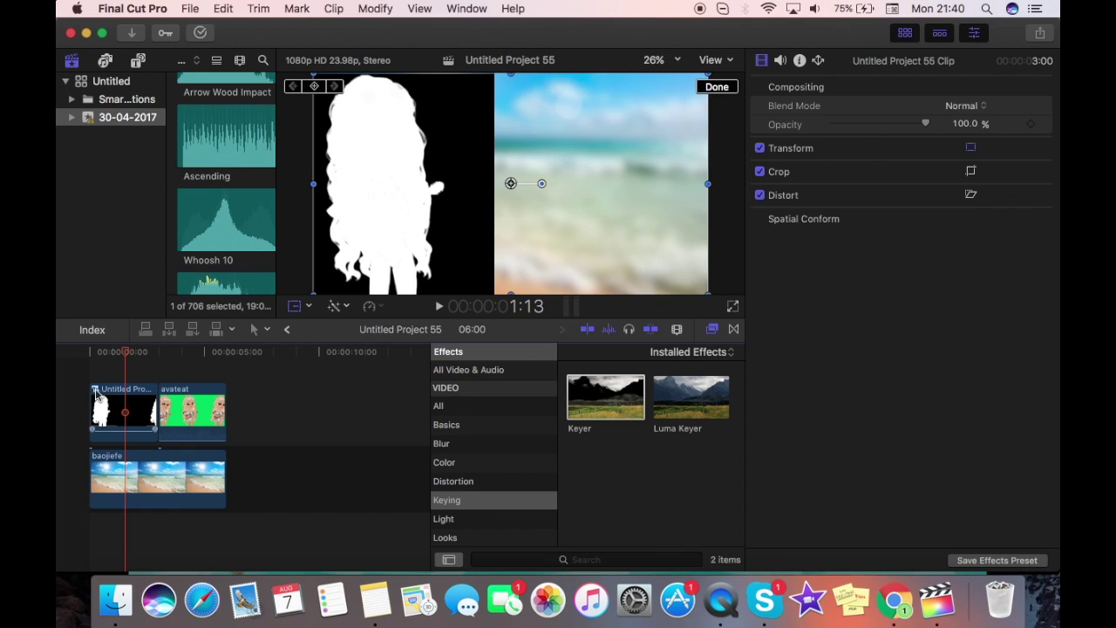
Replace the Keyer on the compound clip with a Luma Keyer effect.
double_click(96, 392)
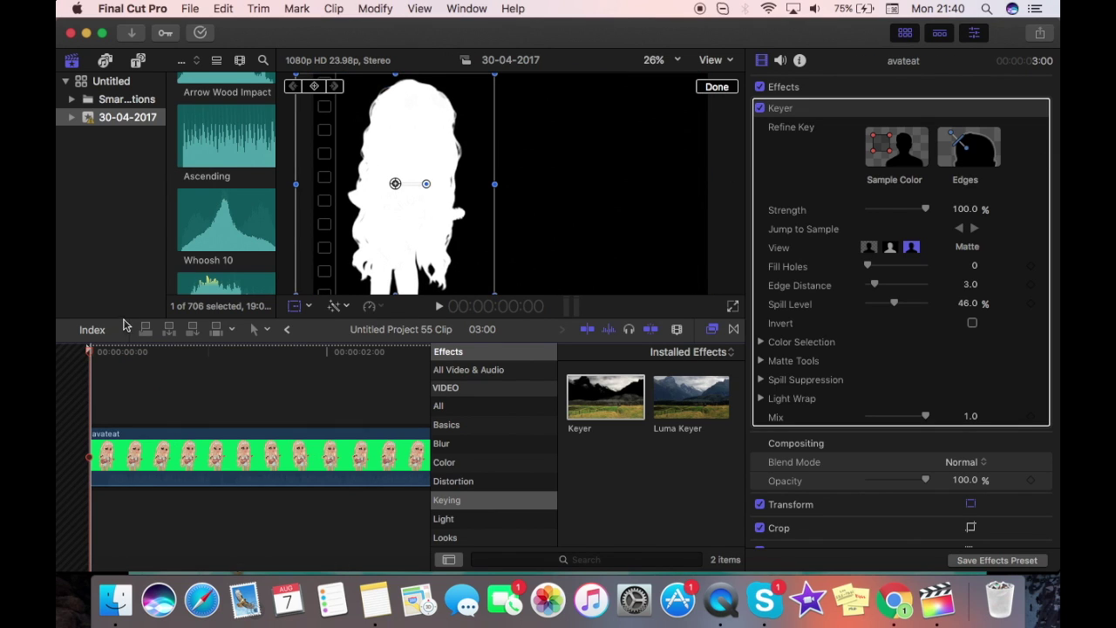
click(287, 329)
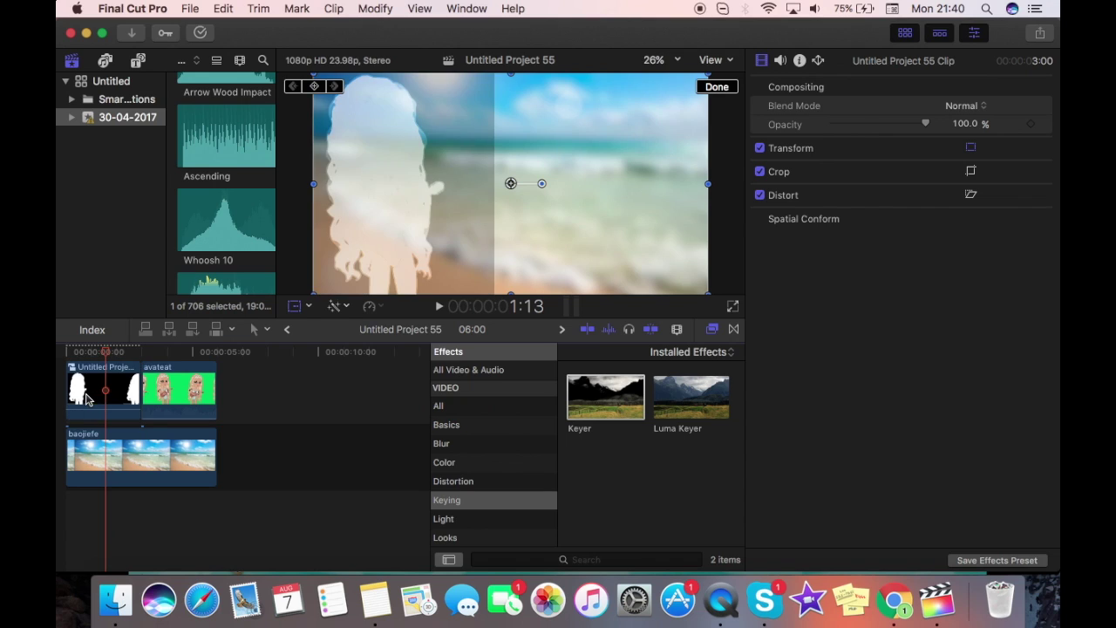
key(Delete)
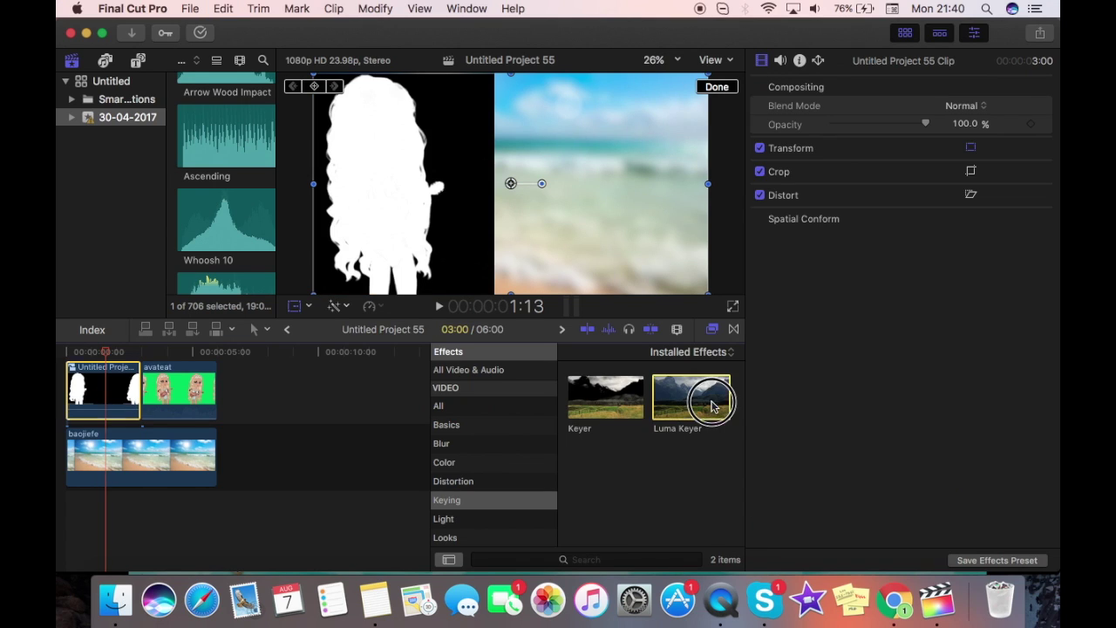
drag(689, 397, 129, 394)
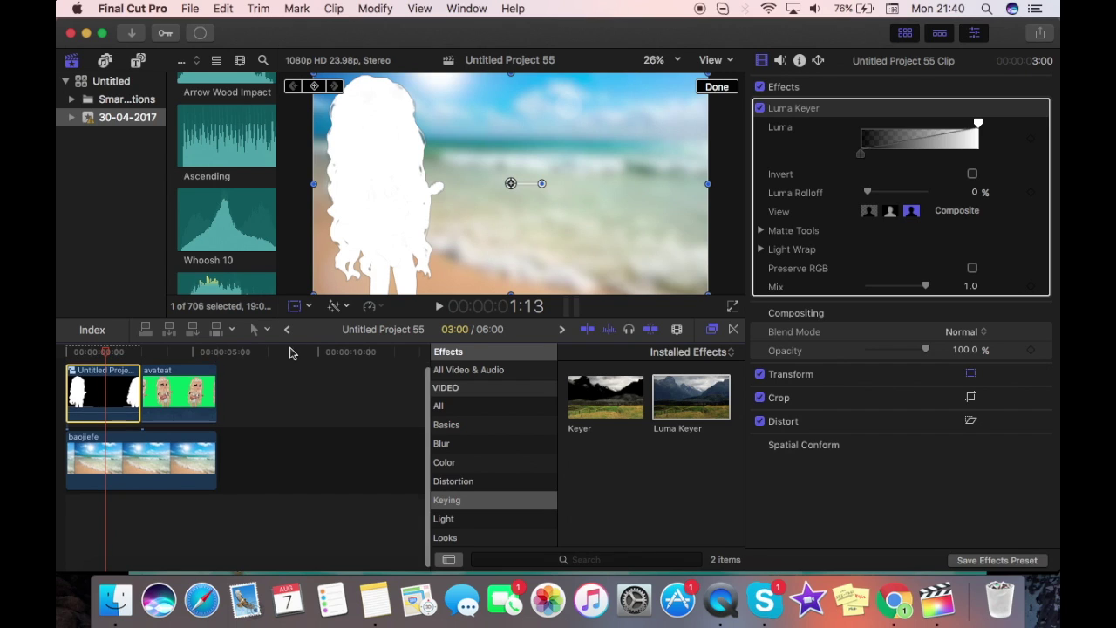
Play the project from the start and from about 2:10 to check the white silhouette.
scroll(291, 349, up, 2)
click(61, 394)
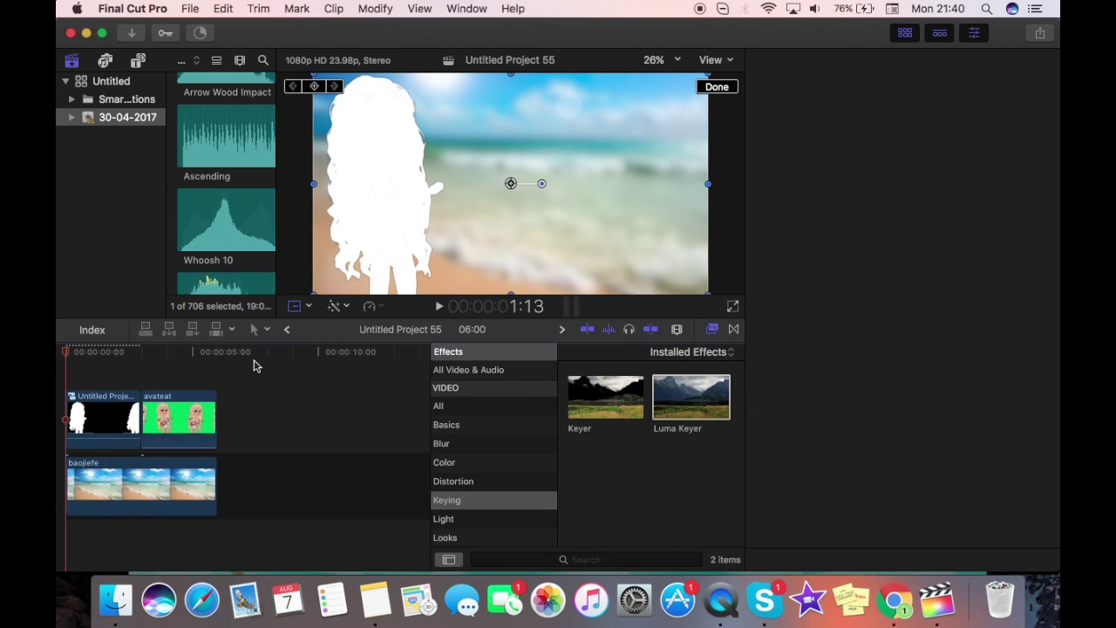
click(440, 306)
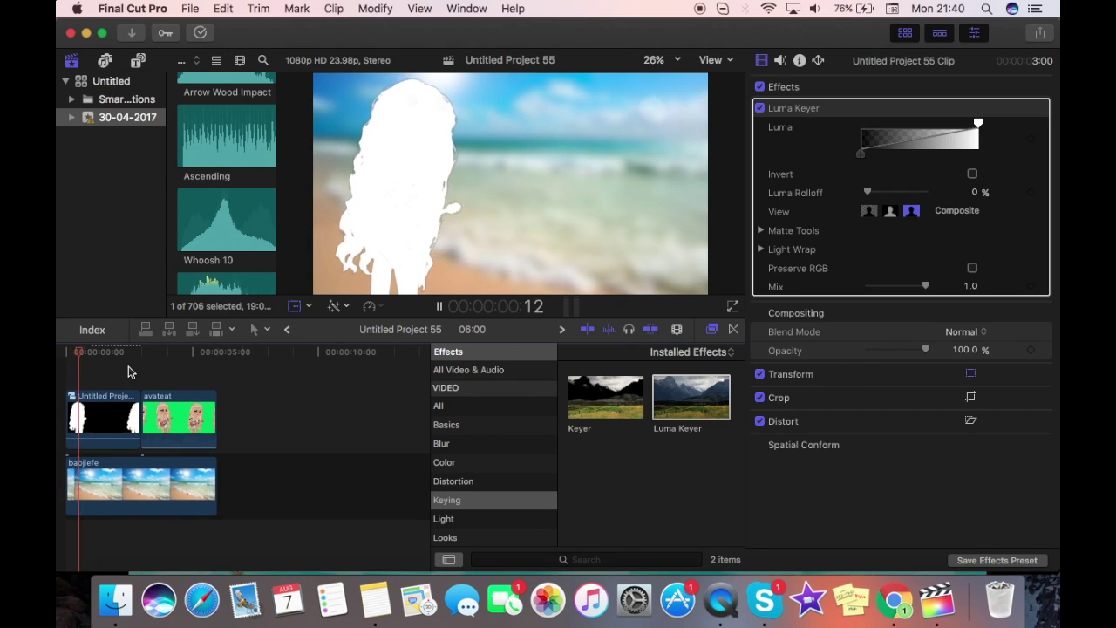
click(157, 347)
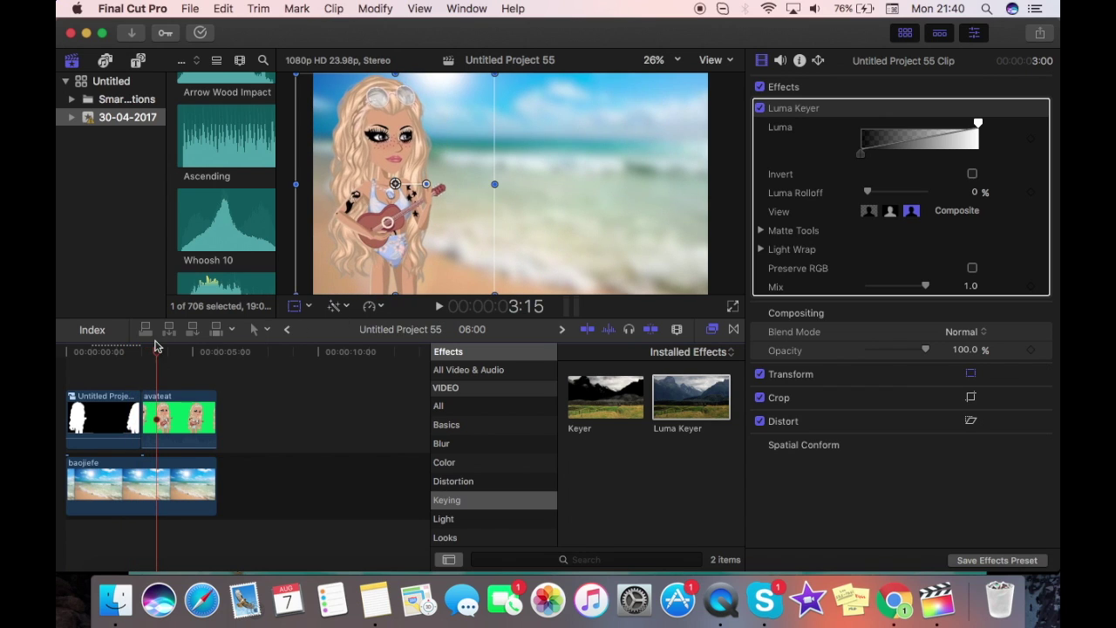
click(132, 377)
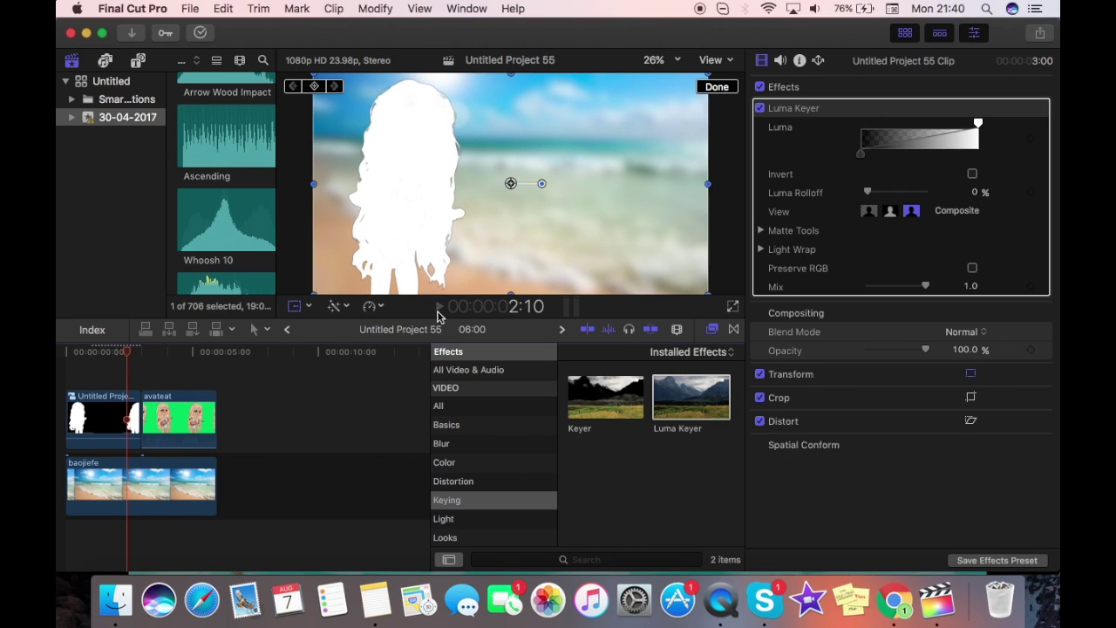
click(440, 306)
click(440, 306)
click(133, 369)
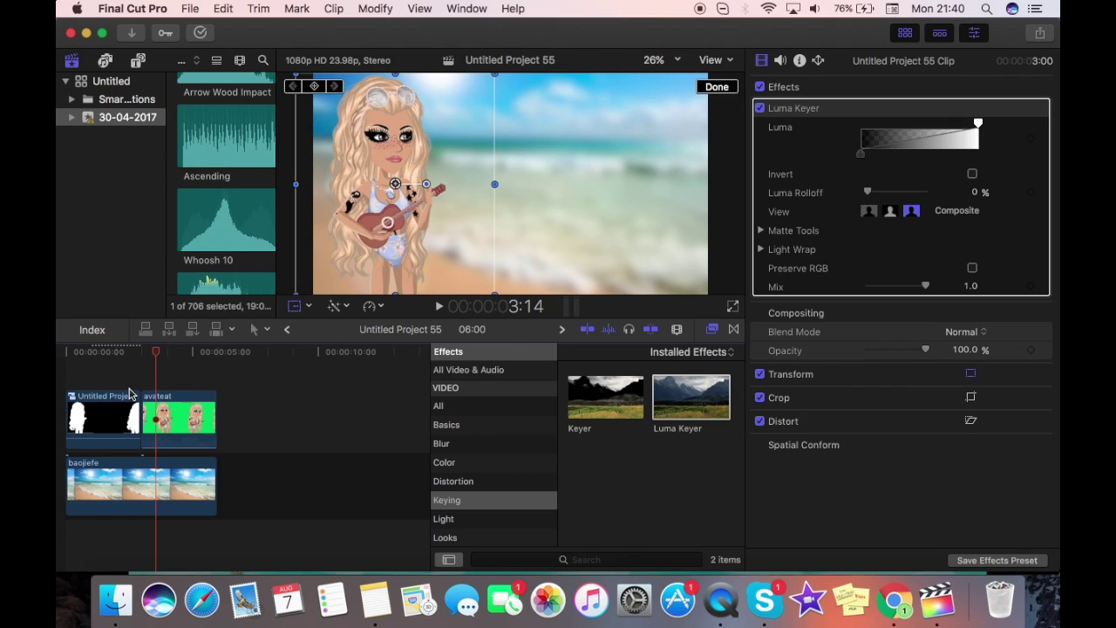
click(733, 329)
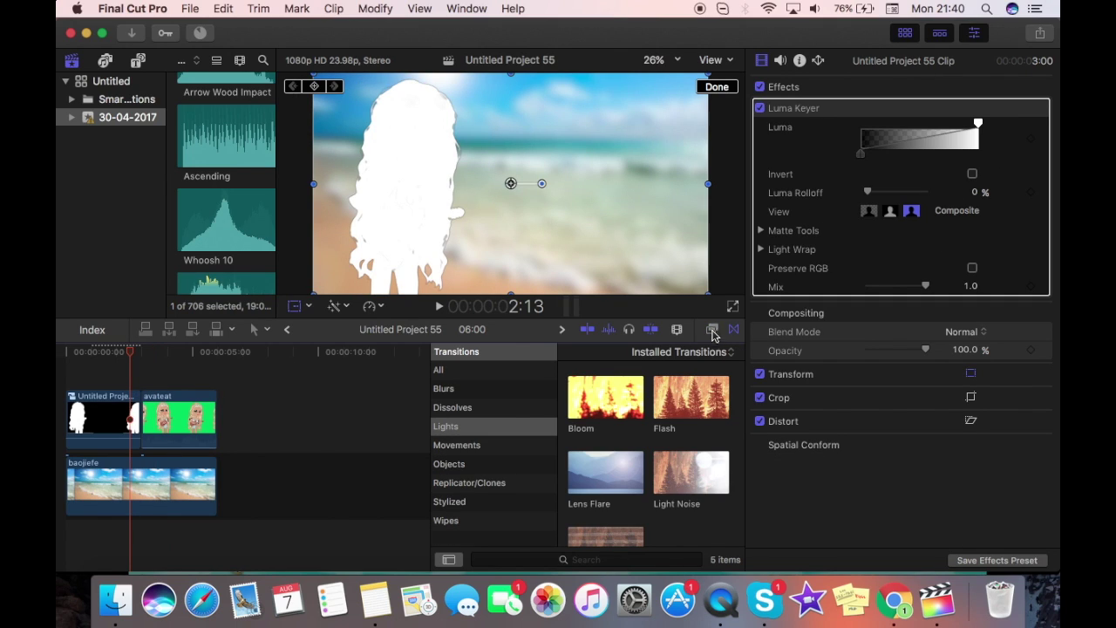
Place a Cross Dissolve between the compound clip and the second avateat clip, accepting the trim.
click(713, 331)
click(734, 330)
click(444, 389)
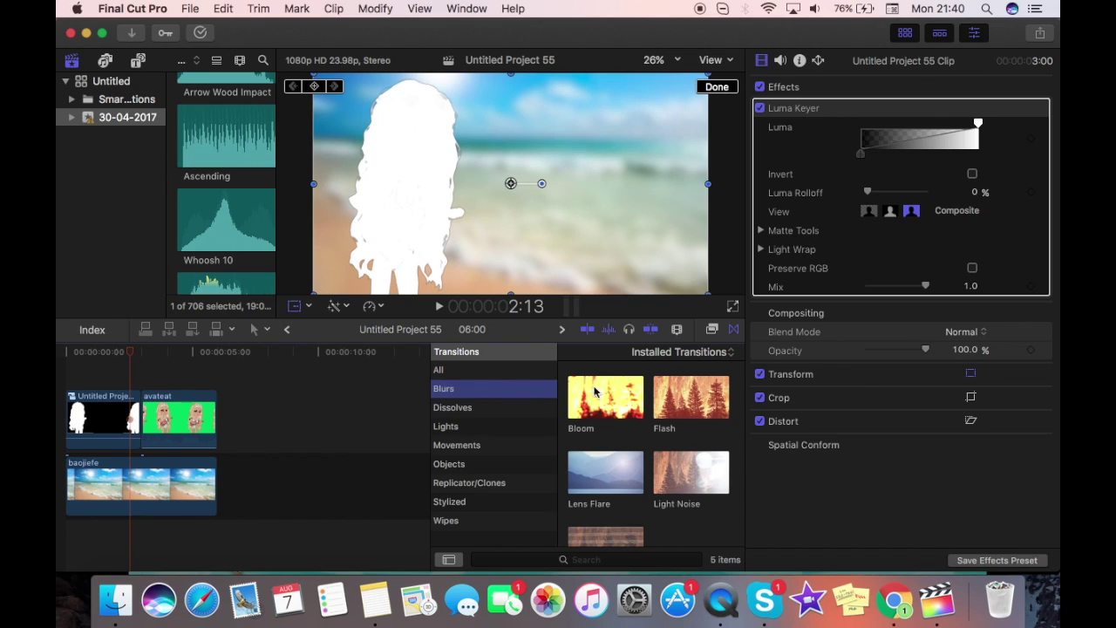
scroll(686, 464, down, 2)
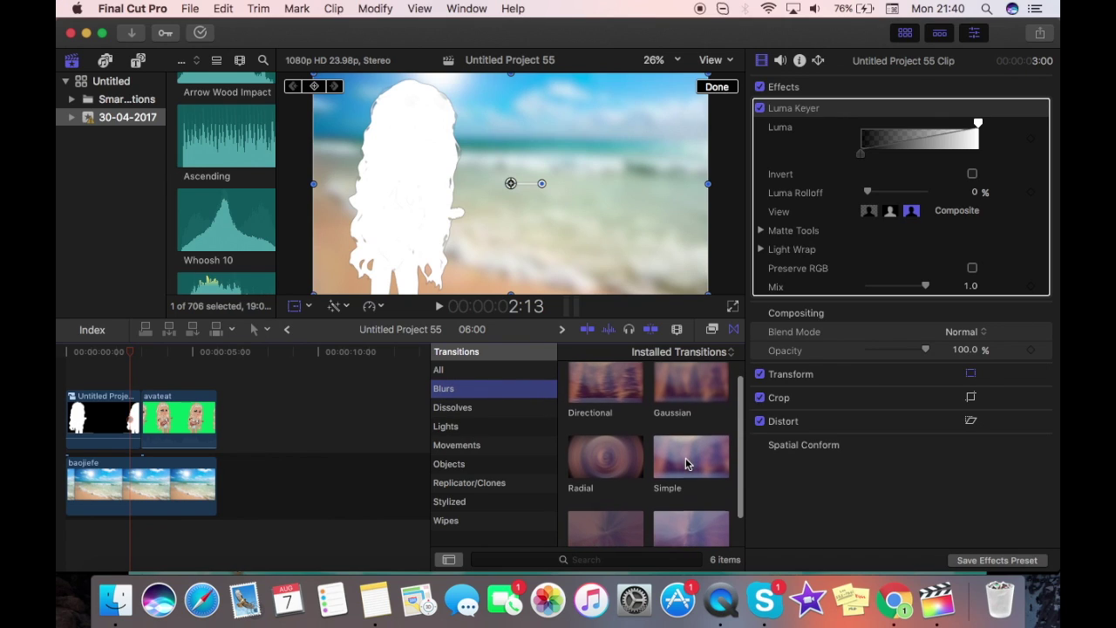
click(478, 414)
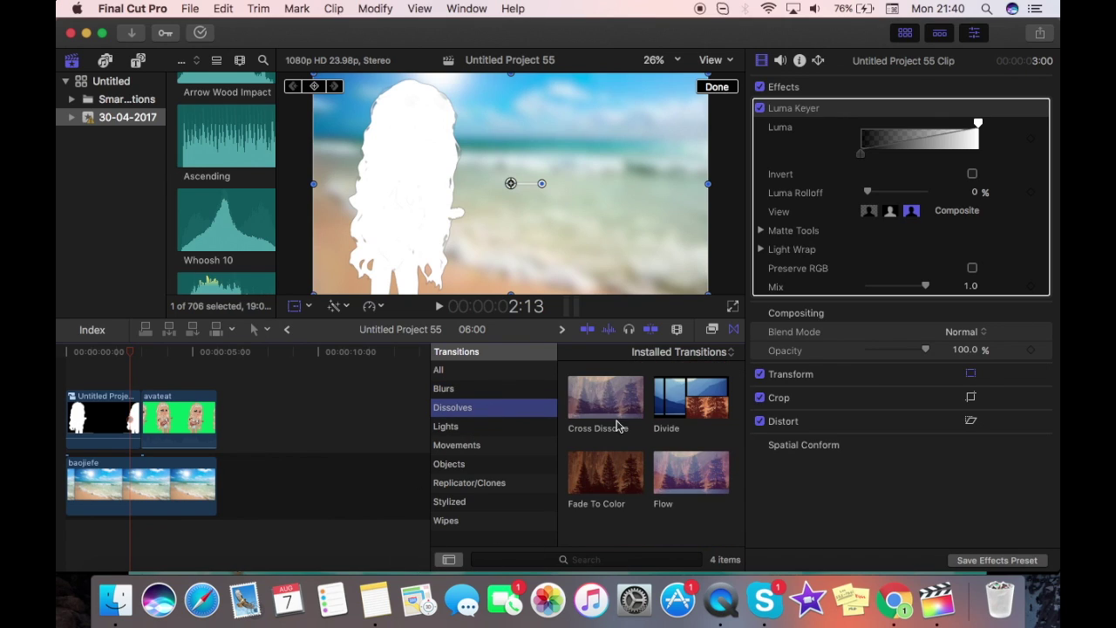
drag(615, 417, 144, 420)
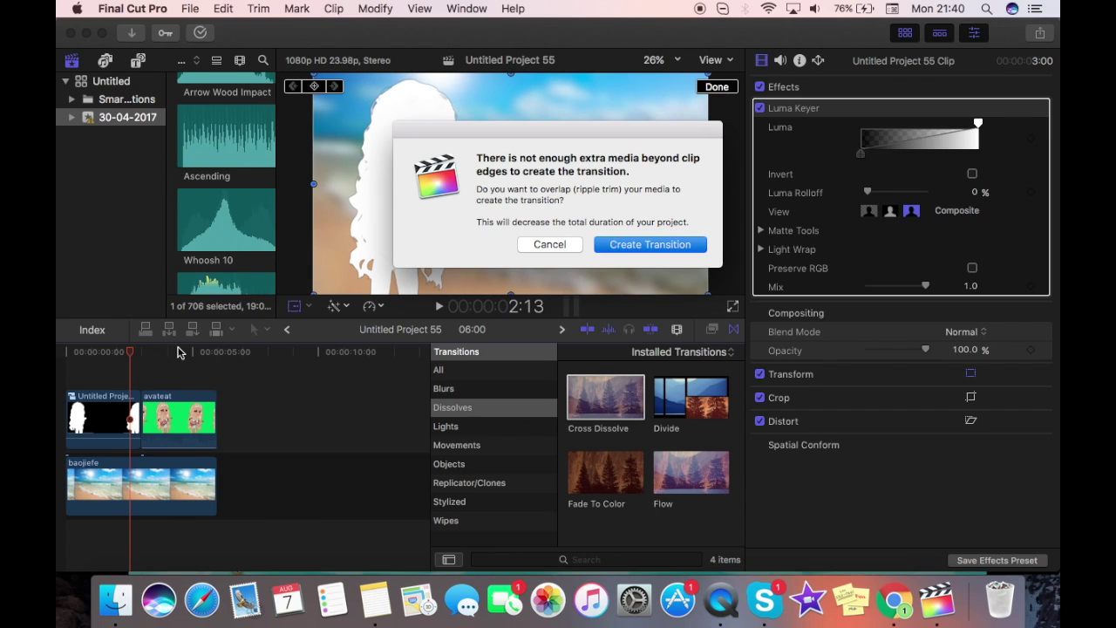
click(682, 247)
Preview the dissolve from the project start and again from 2:00.
click(75, 412)
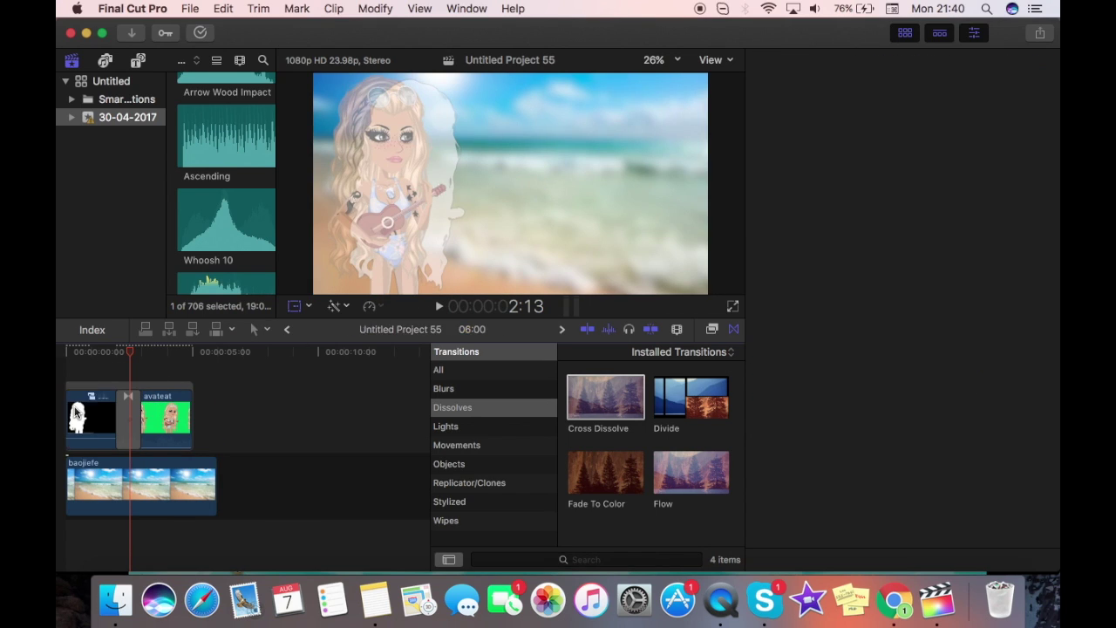
key(Home)
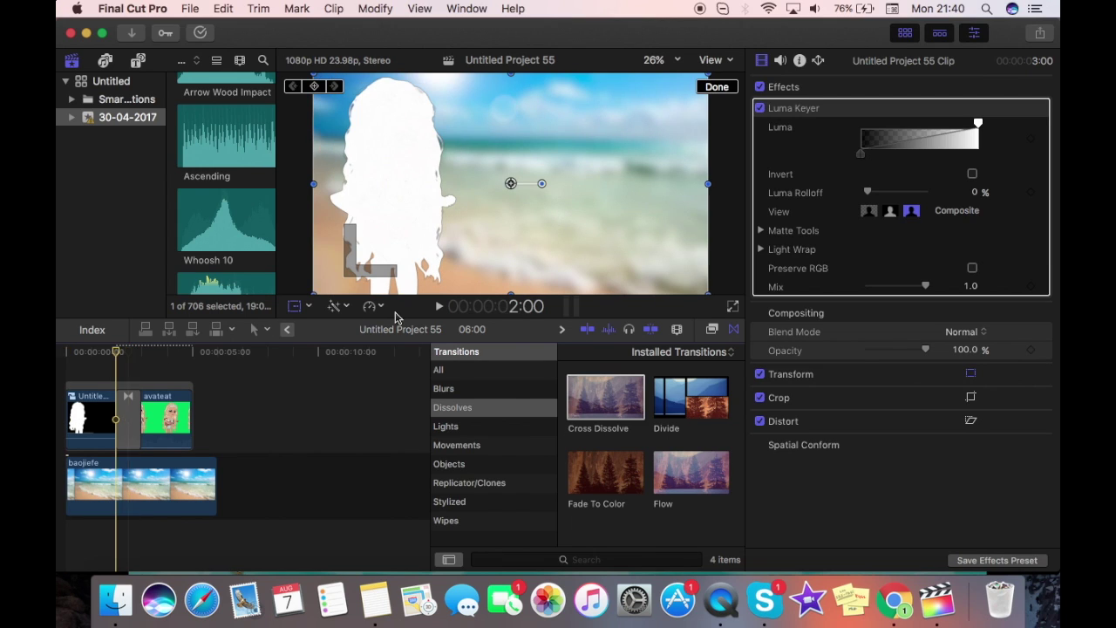
click(440, 306)
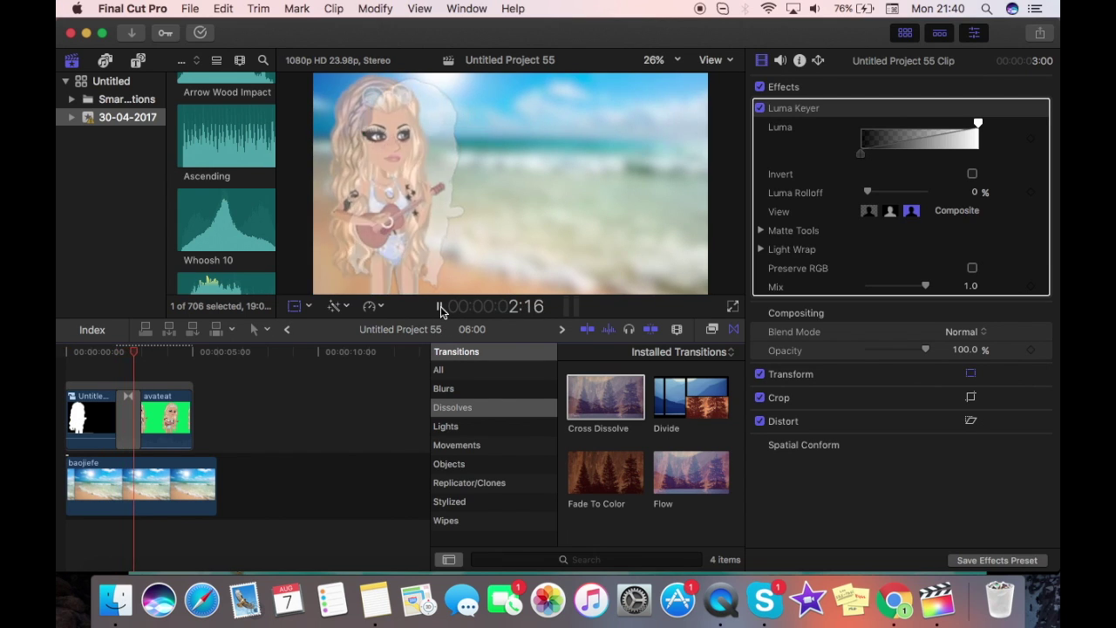
key(space)
click(111, 375)
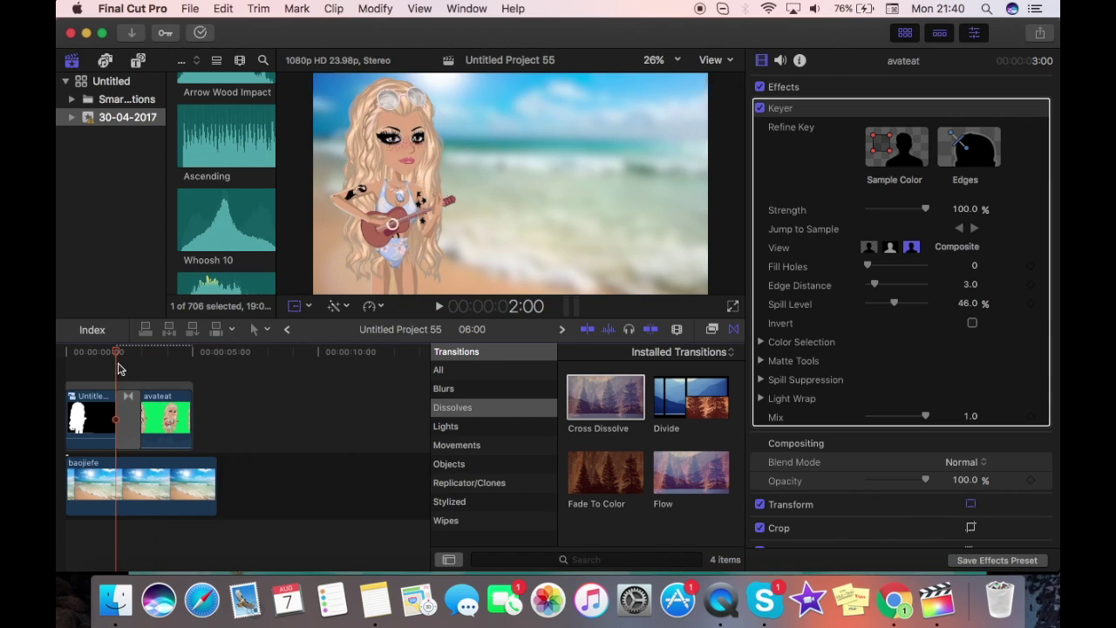
click(440, 306)
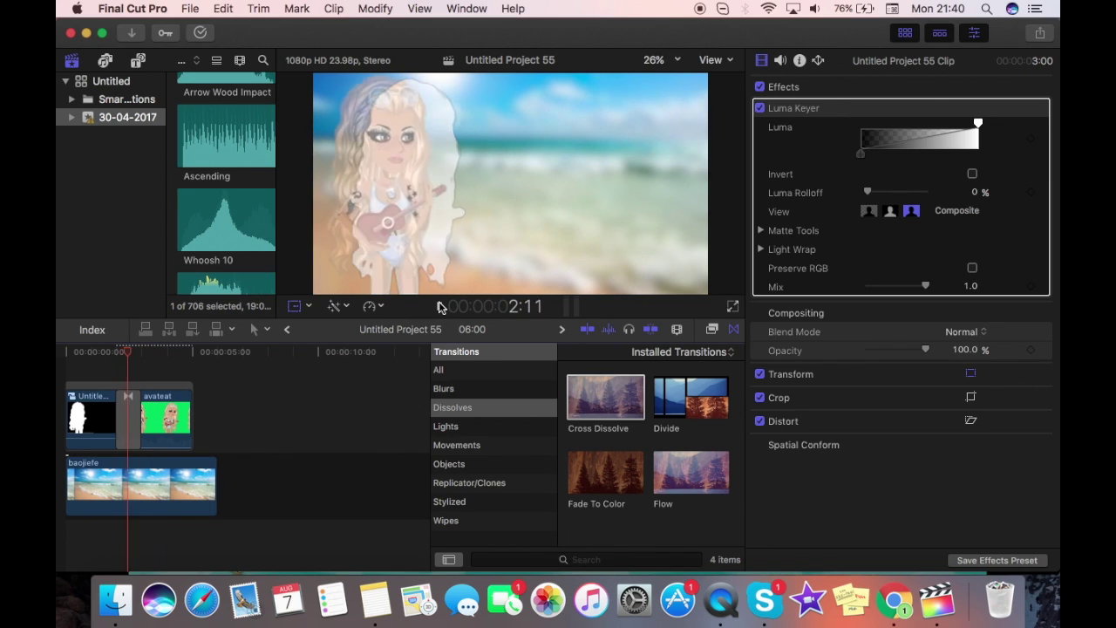
Combine the compound clip and the avateat clip into a new compound clip.
click(80, 361)
click(88, 361)
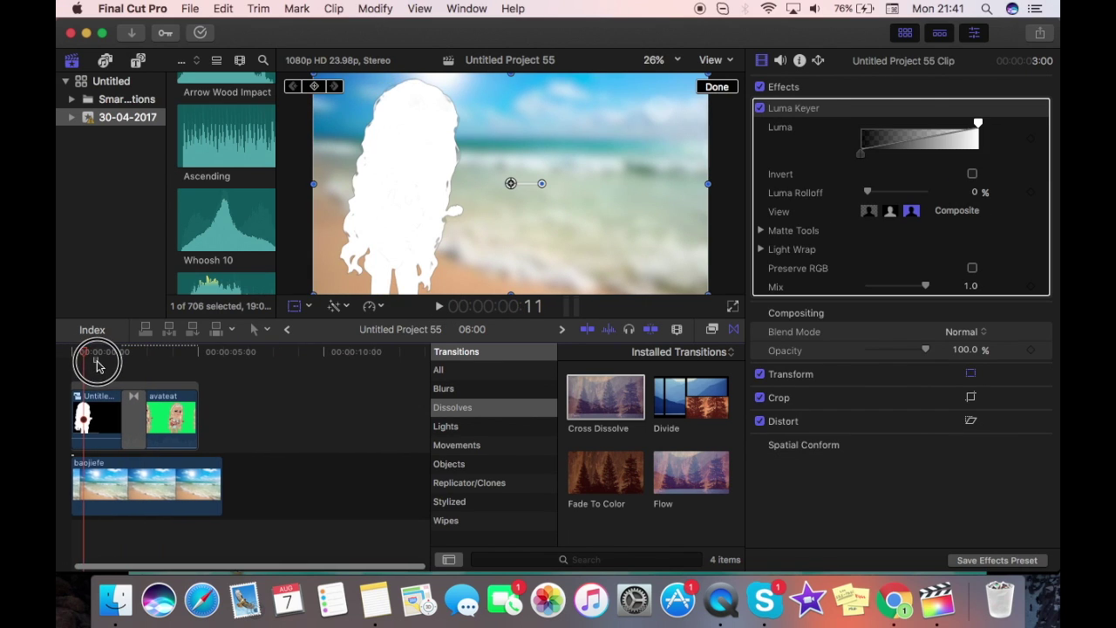
click(95, 370)
drag(94, 370, 157, 419)
right_click(166, 410)
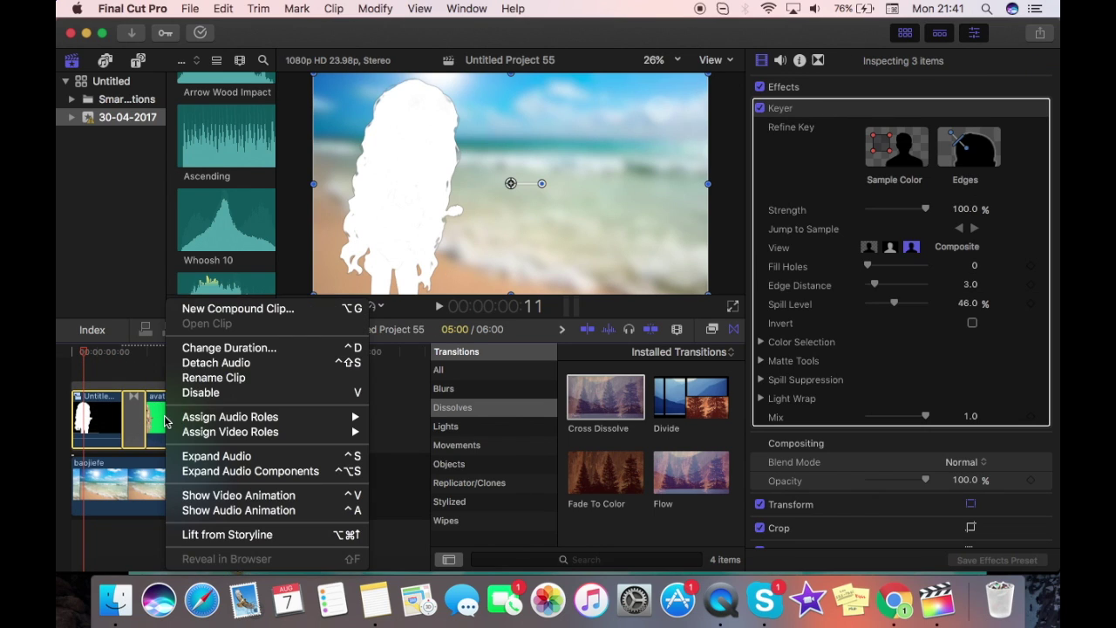
click(224, 311)
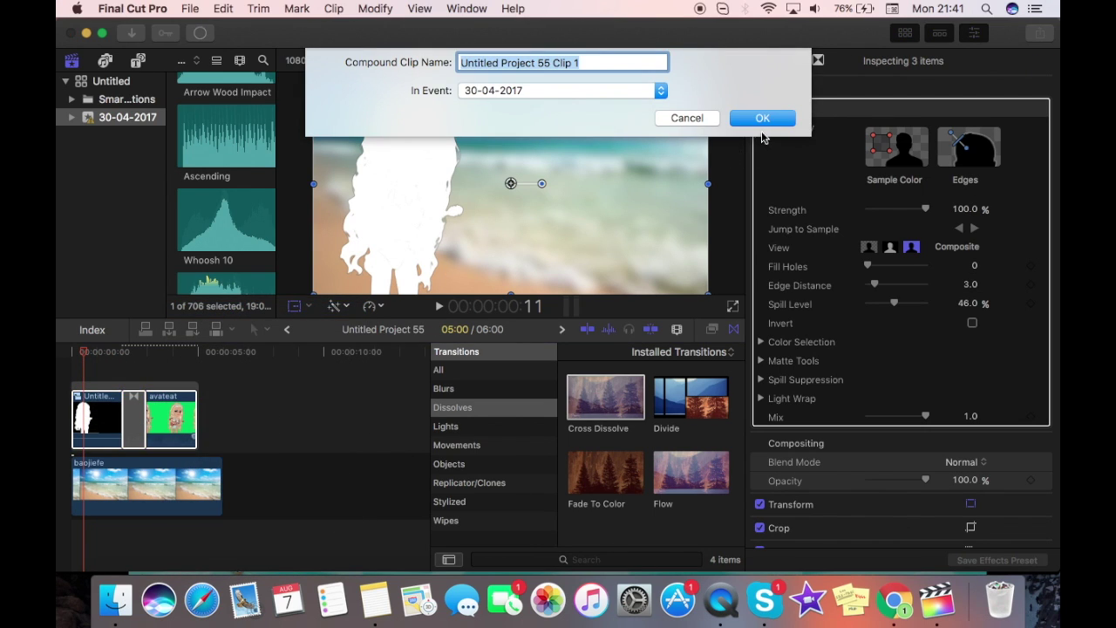
click(761, 122)
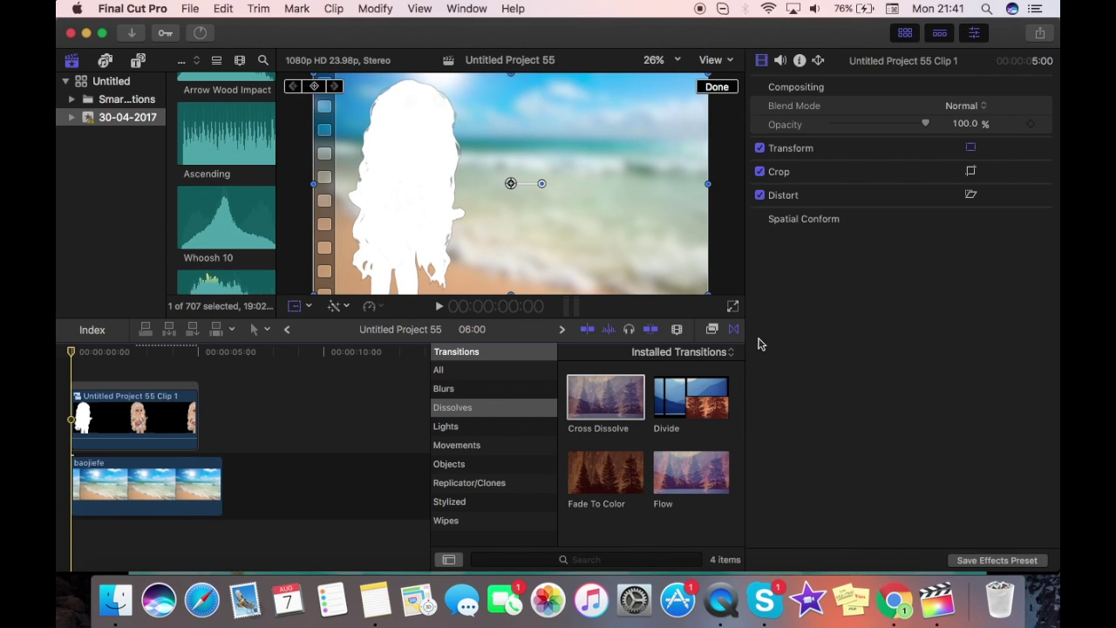
Apply the Stylize Handheld effect to the avatar compound clip and play it back.
click(712, 329)
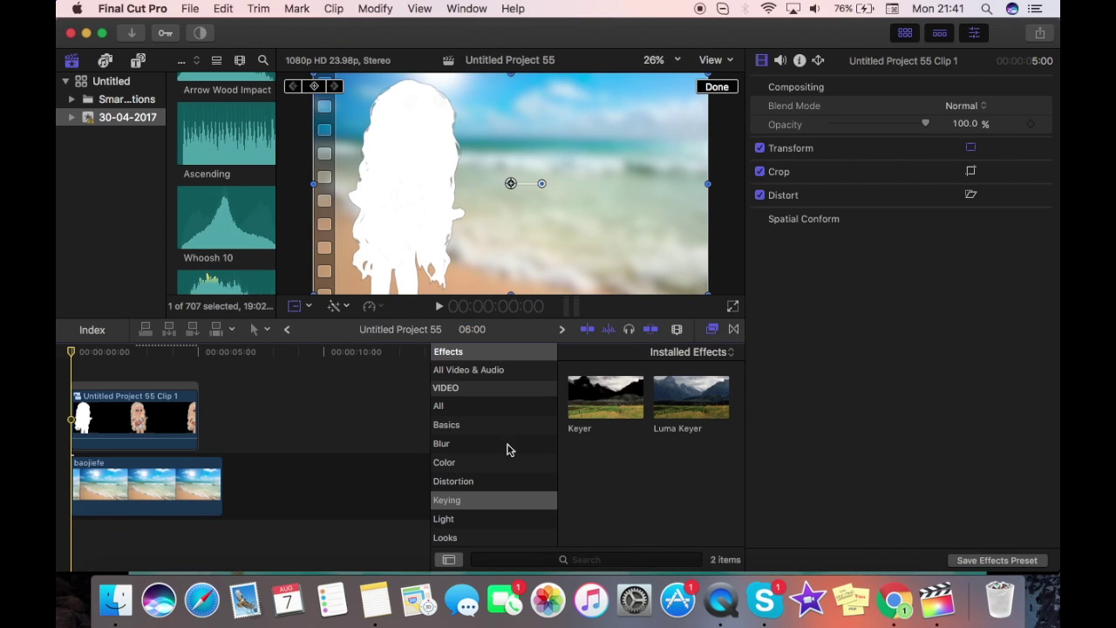
click(467, 405)
scroll(456, 482, down, 4)
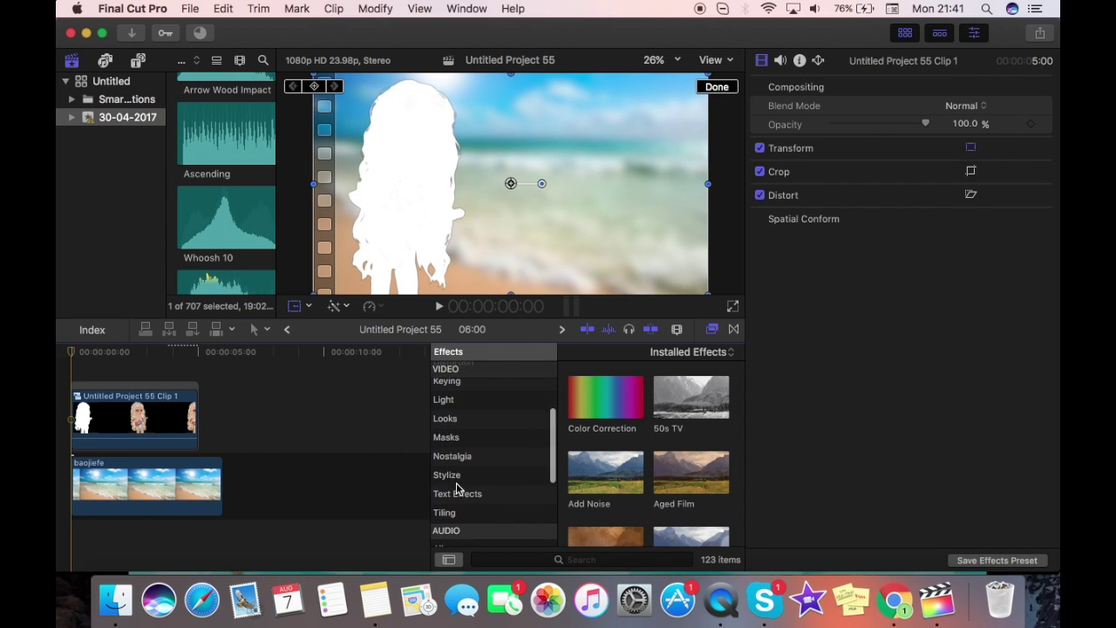
scroll(456, 486, up, 4)
scroll(456, 489, down, 5)
scroll(475, 414, up, 1)
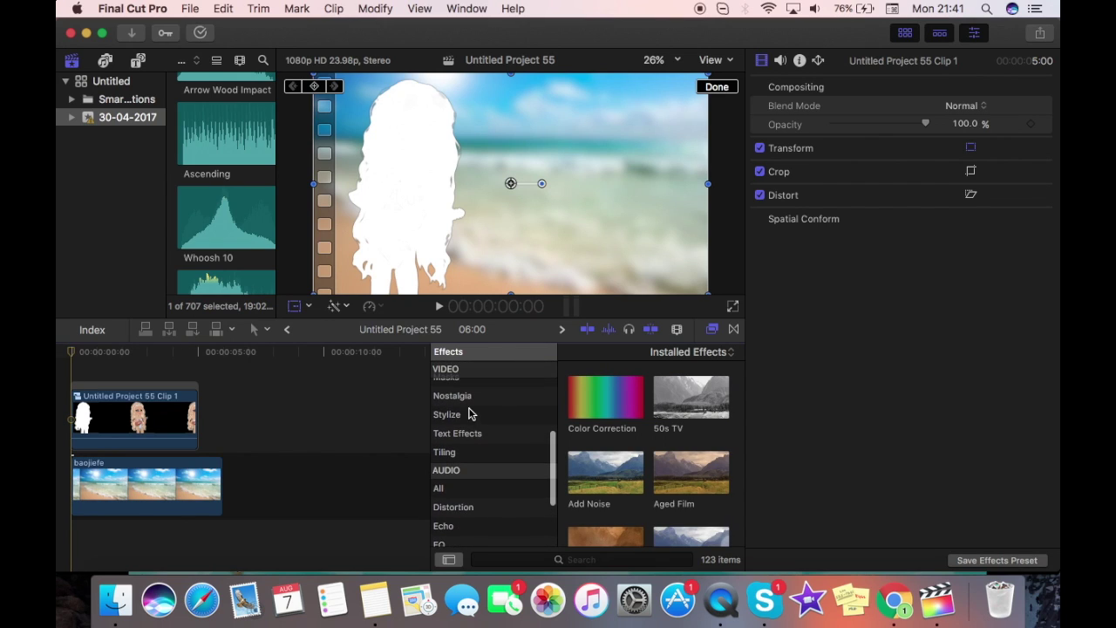
click(469, 414)
scroll(590, 419, down, 6)
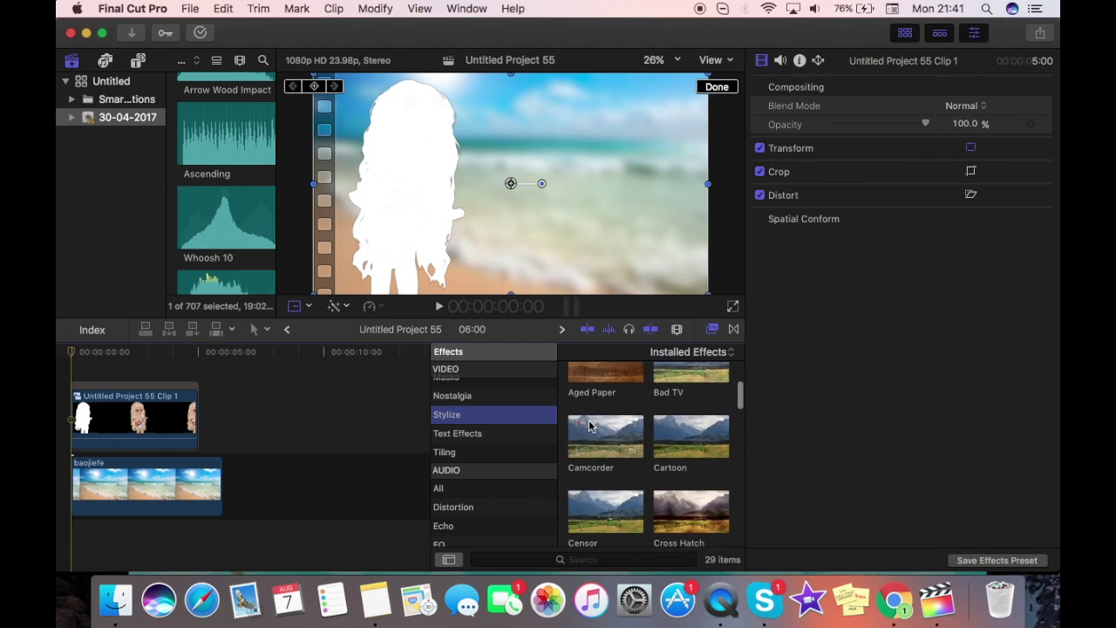
scroll(589, 425, down, 5)
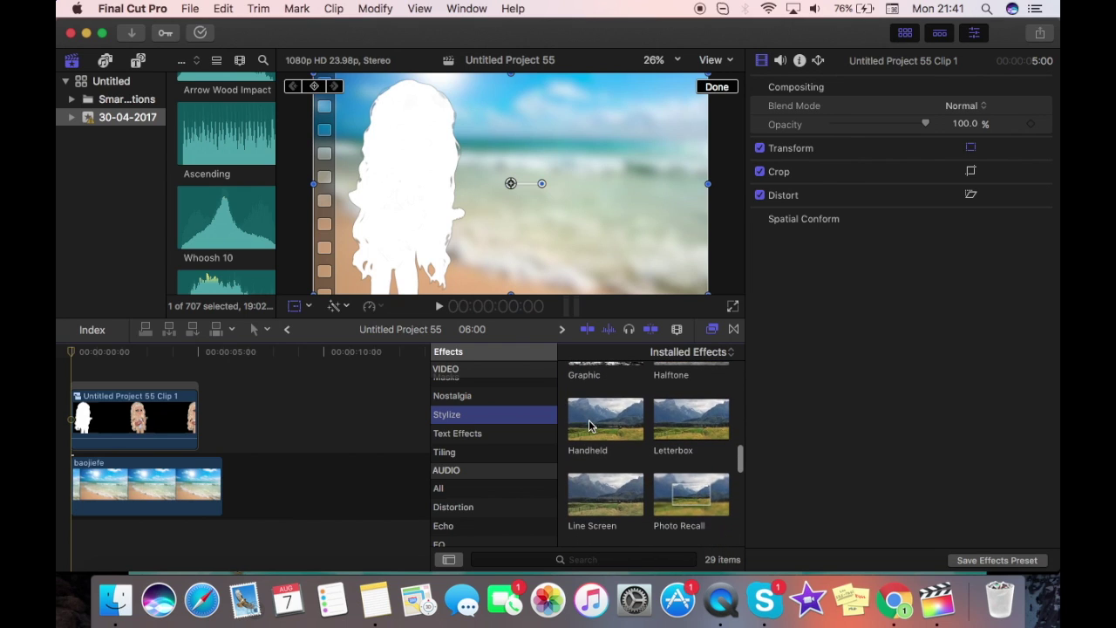
drag(593, 417, 127, 423)
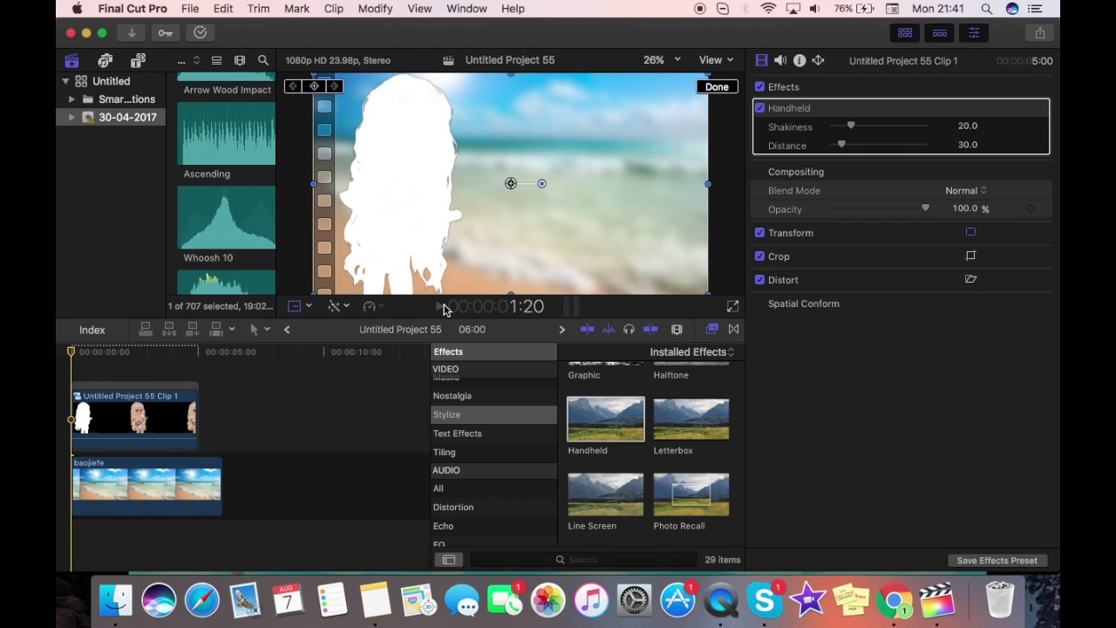
click(441, 307)
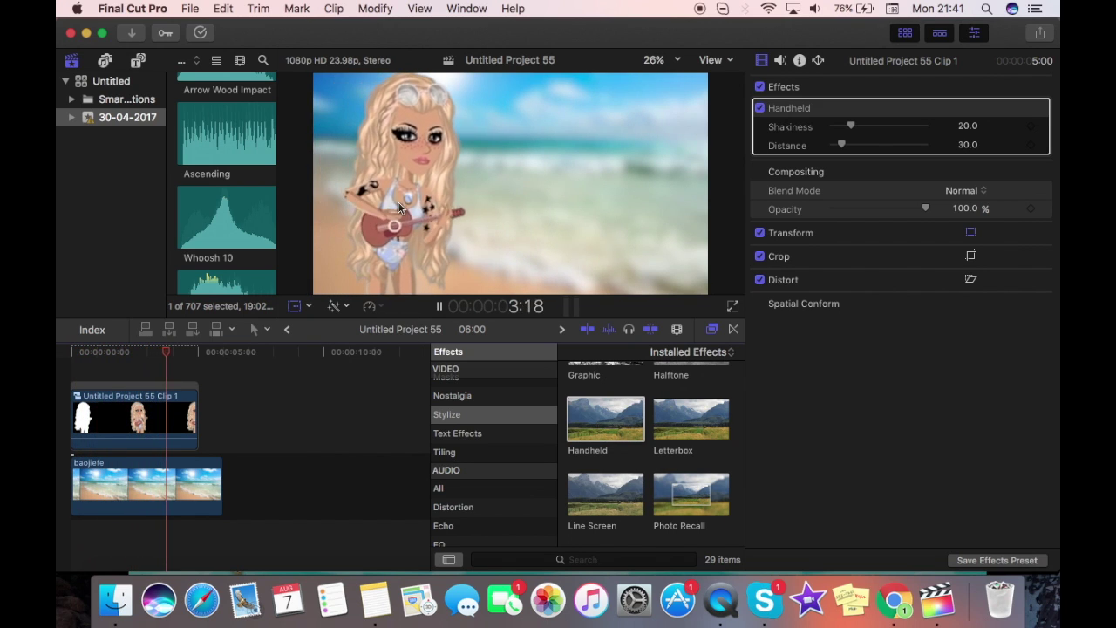
Extend the inner avateat clip by 4 seconds, then stretch the compound clip to 6:00.
double_click(193, 415)
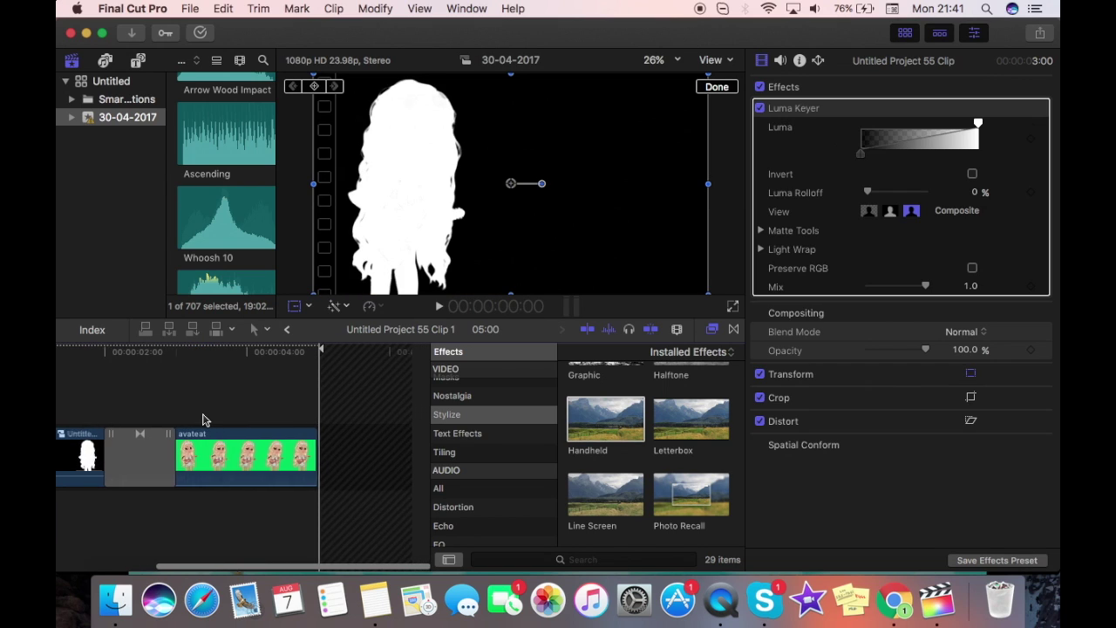
drag(335, 454, 471, 462)
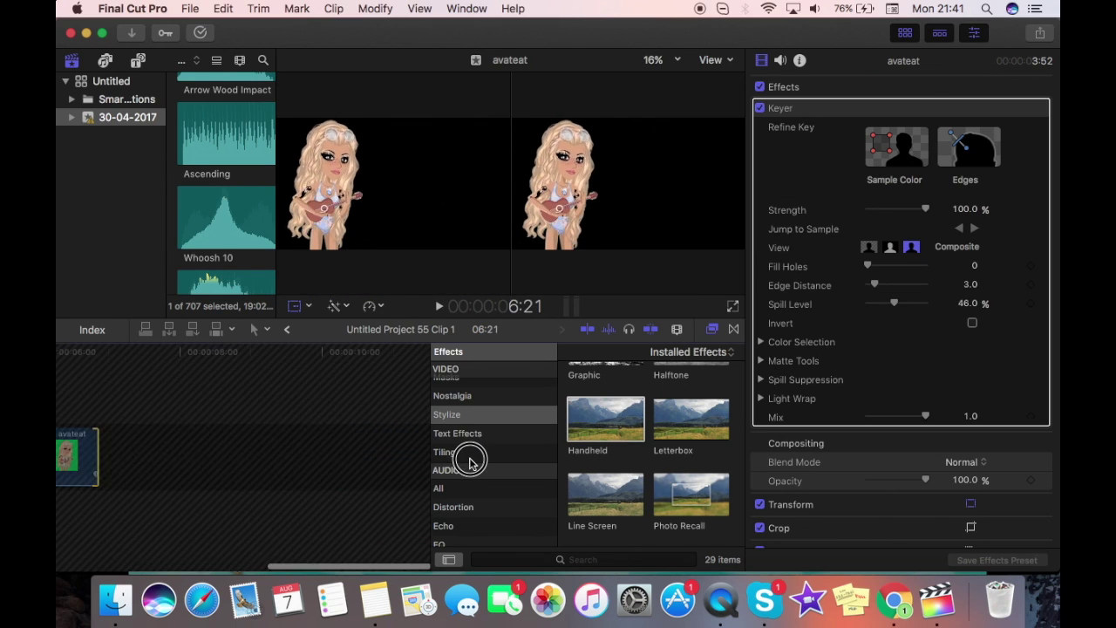
click(285, 330)
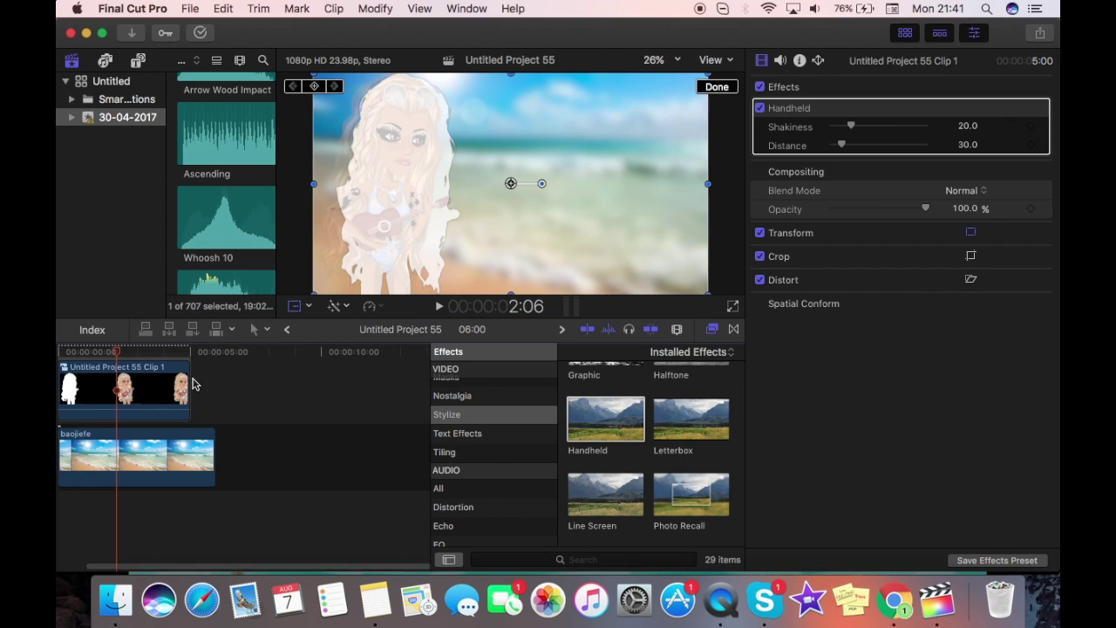
drag(191, 385, 216, 390)
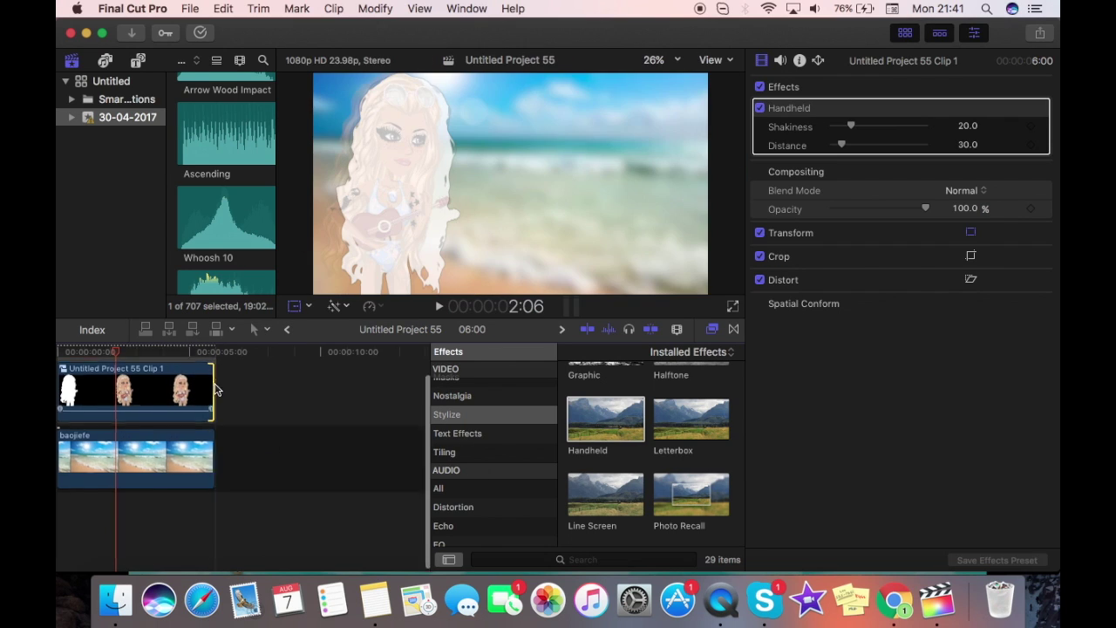
click(57, 398)
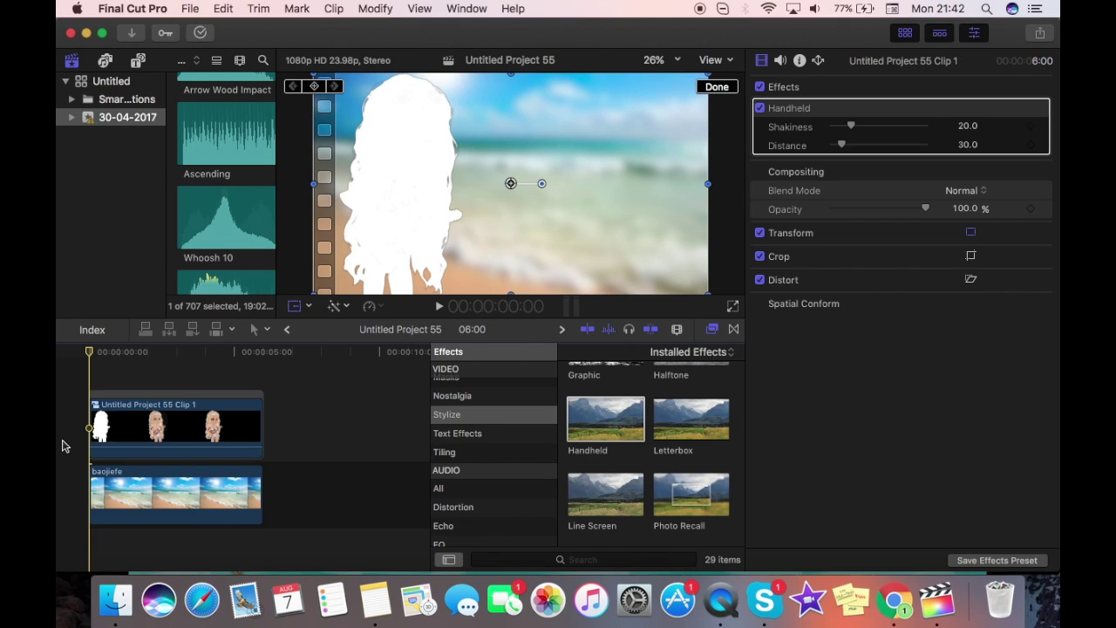
Add a Basic Title above the avatar clip and trim it to end at six seconds.
click(139, 59)
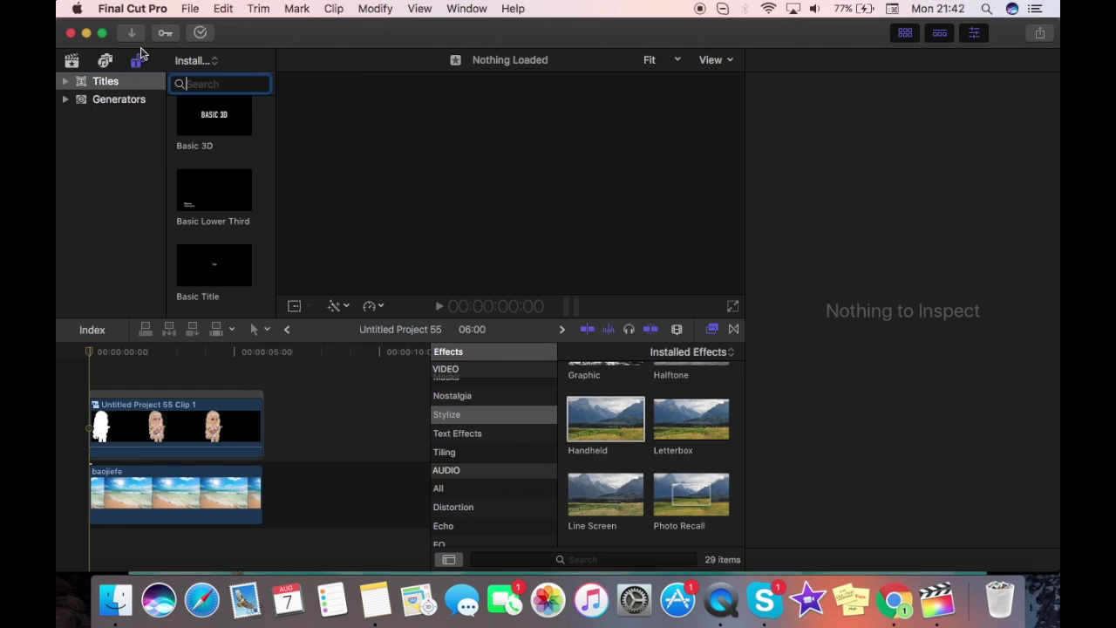
scroll(190, 239, down, 2)
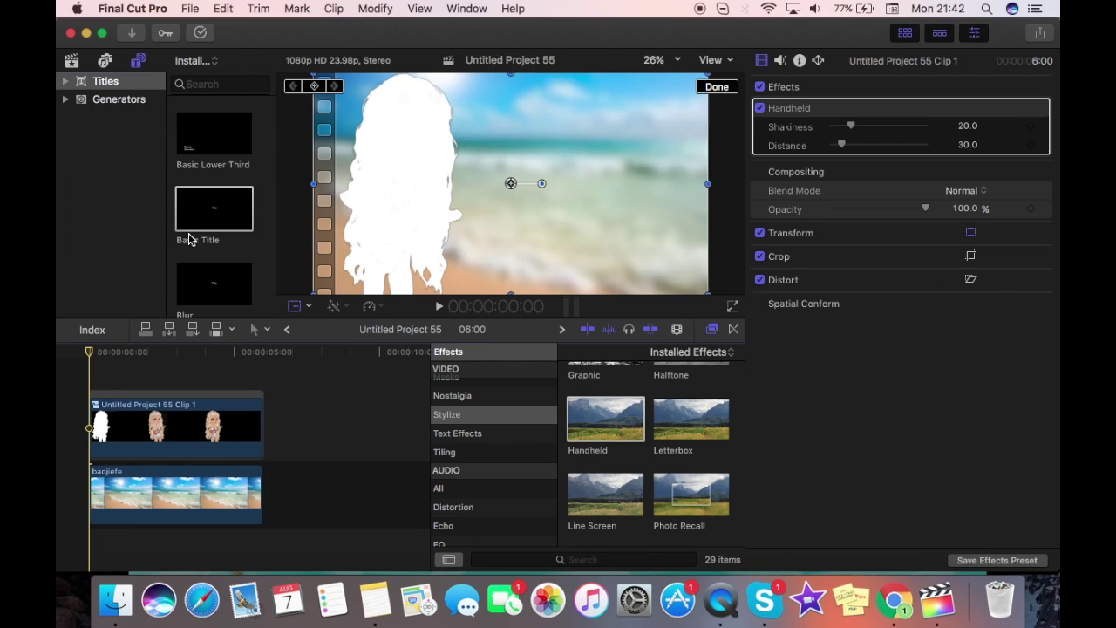
drag(196, 240, 112, 383)
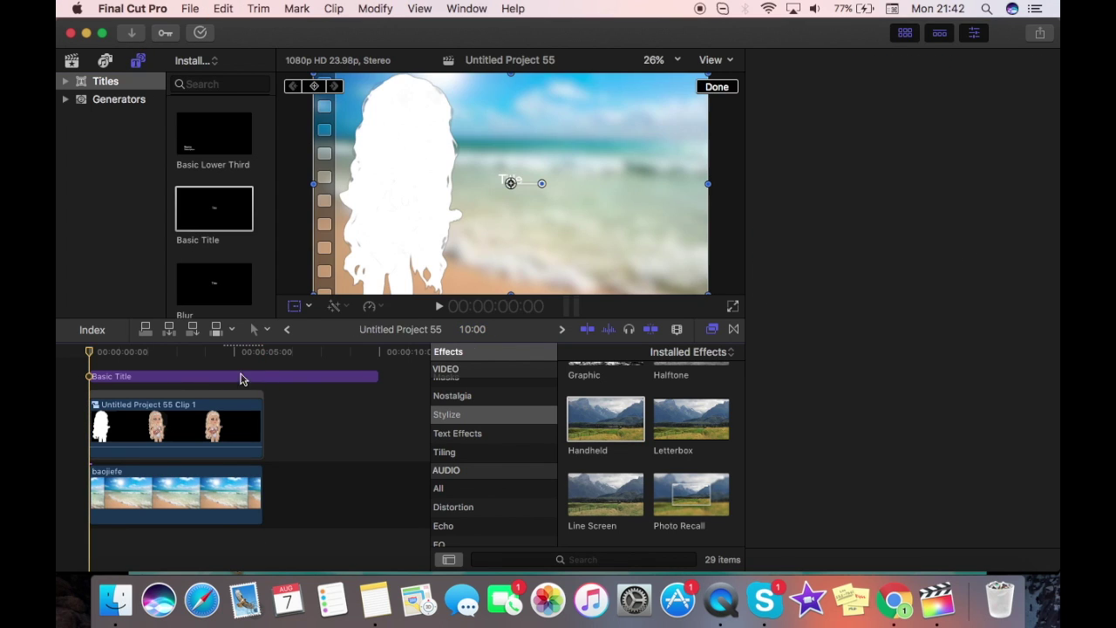
click(264, 369)
click(267, 377)
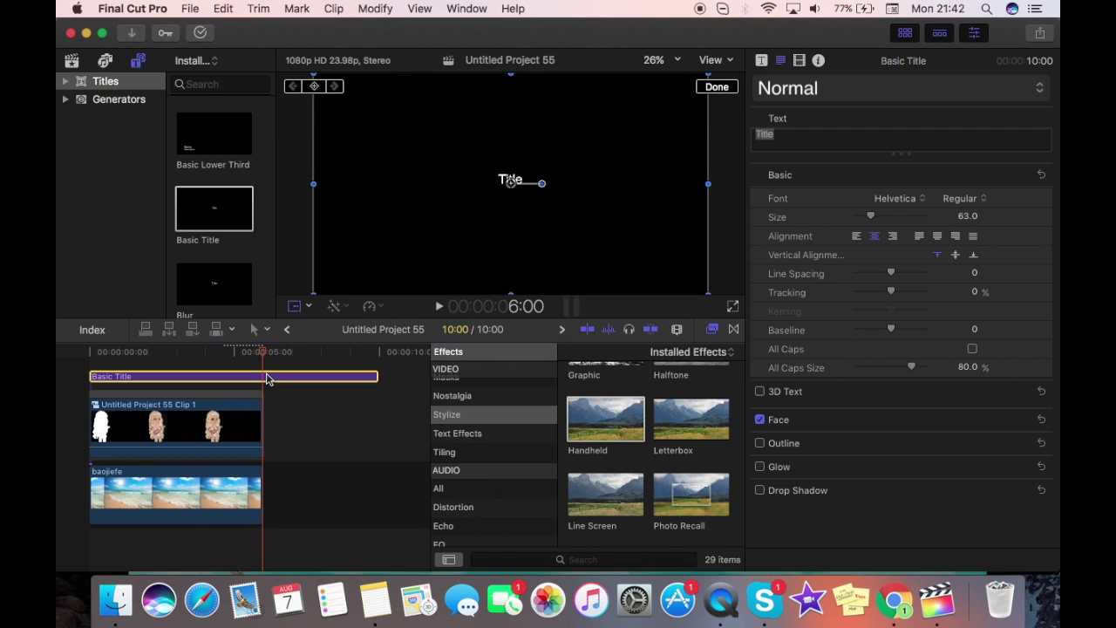
drag(267, 377, 279, 452)
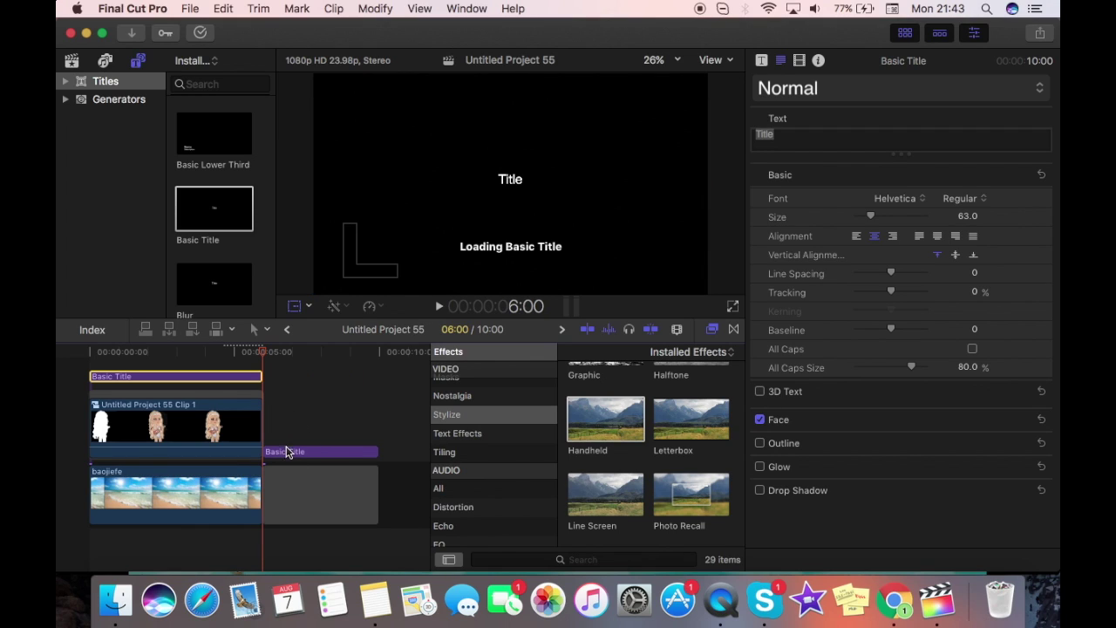
drag(281, 453, 60, 356)
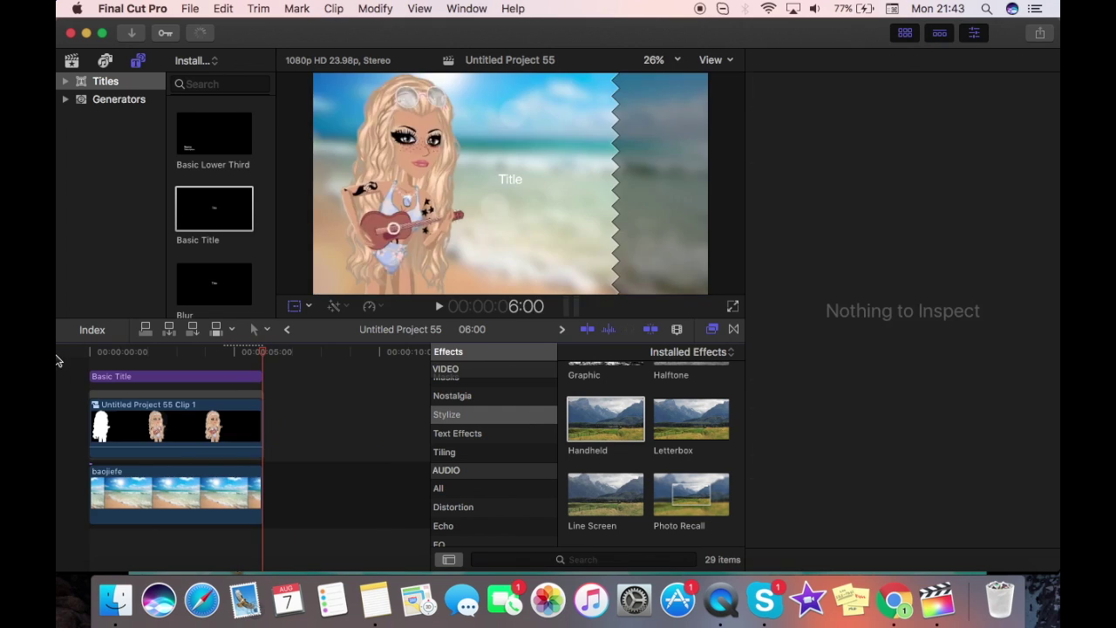
Enlarge the title text to size 288 and move it right of centre.
click(436, 307)
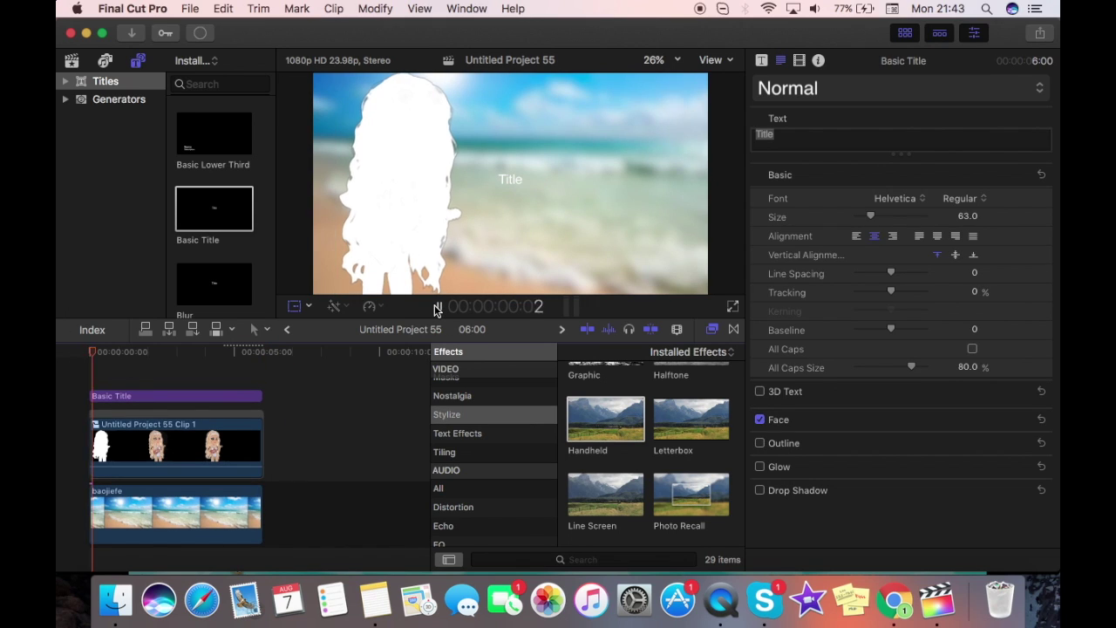
key(space)
key(Home)
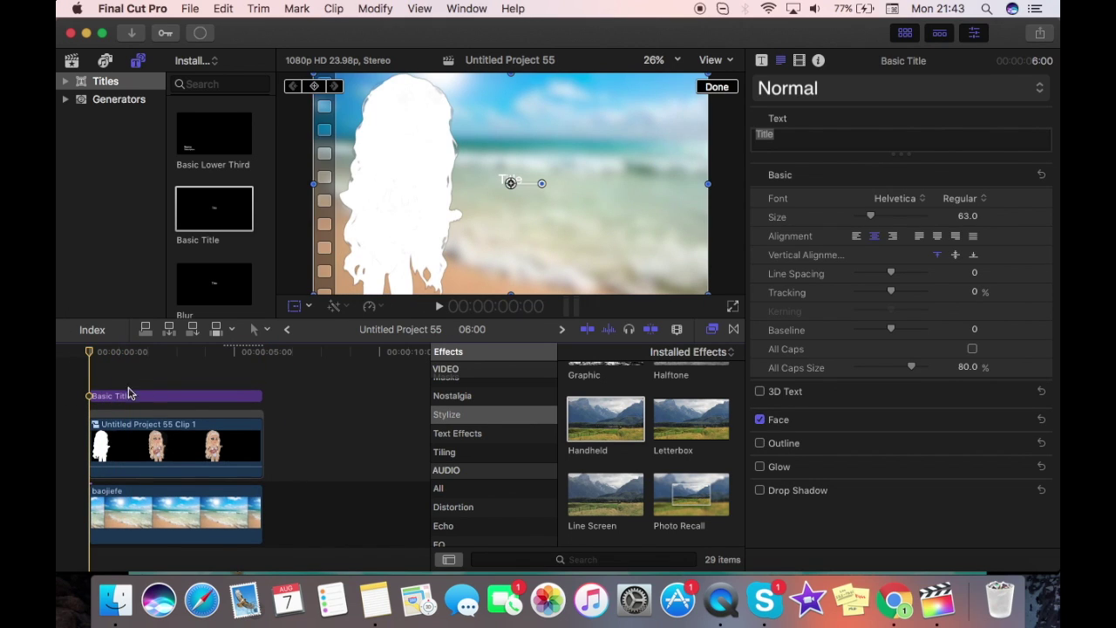
click(199, 395)
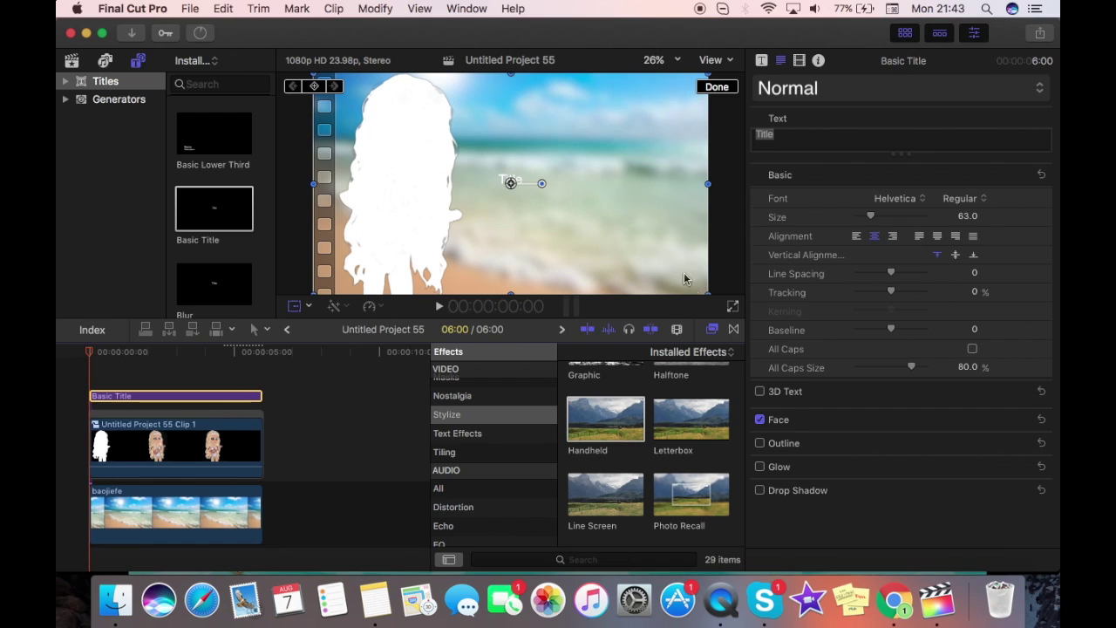
drag(873, 217, 955, 223)
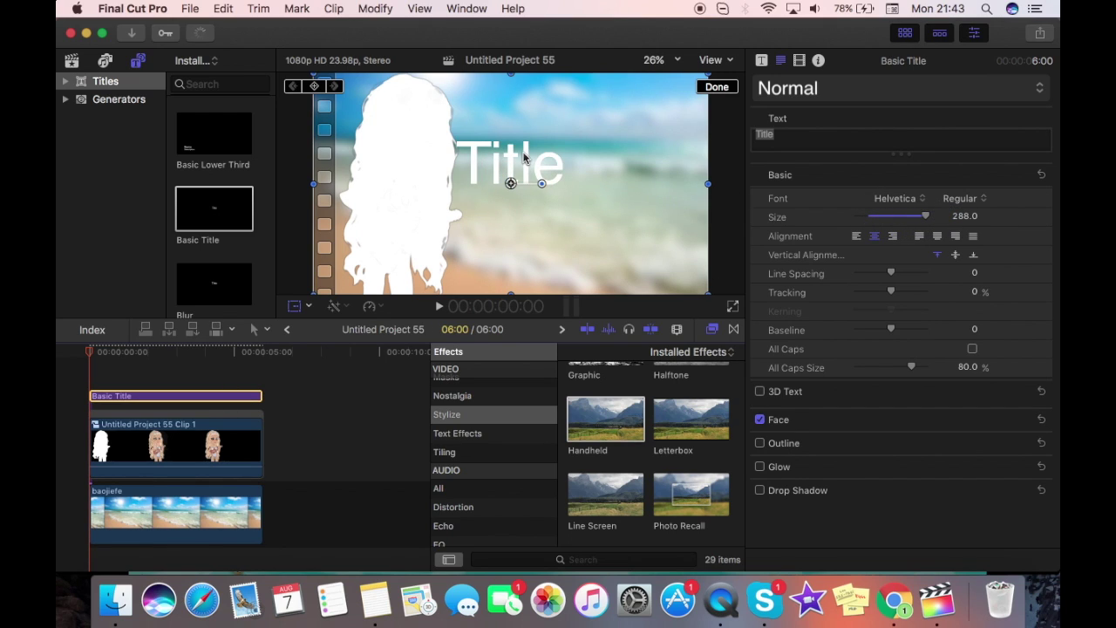
drag(510, 183, 572, 207)
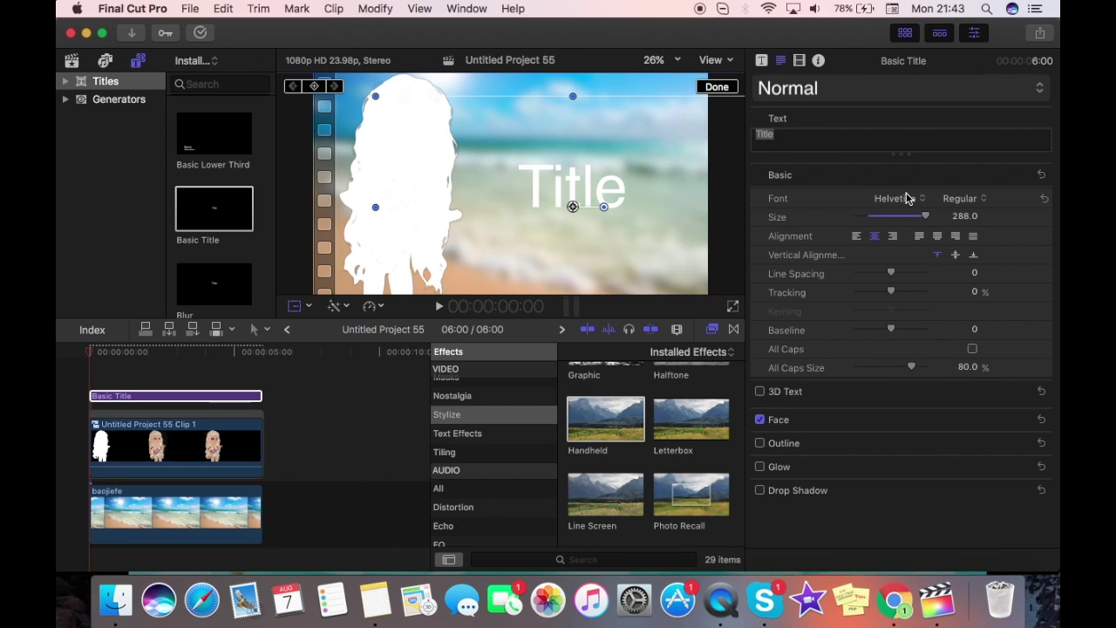
Set the title font to KG Always A Good Time.
click(905, 198)
click(904, 200)
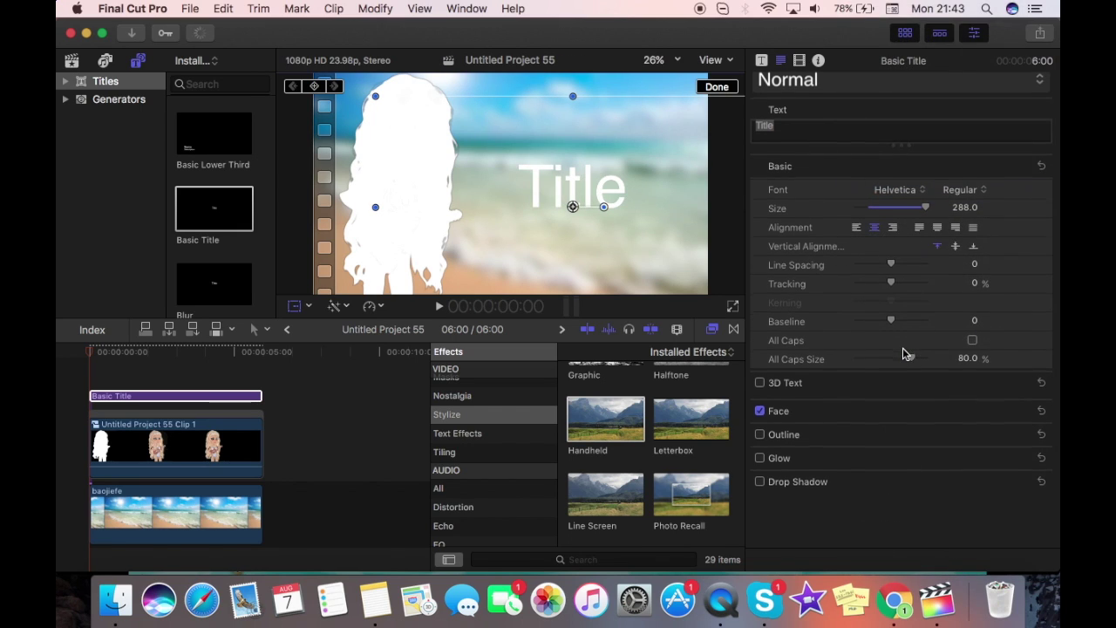
click(903, 200)
scroll(951, 219, up, 10)
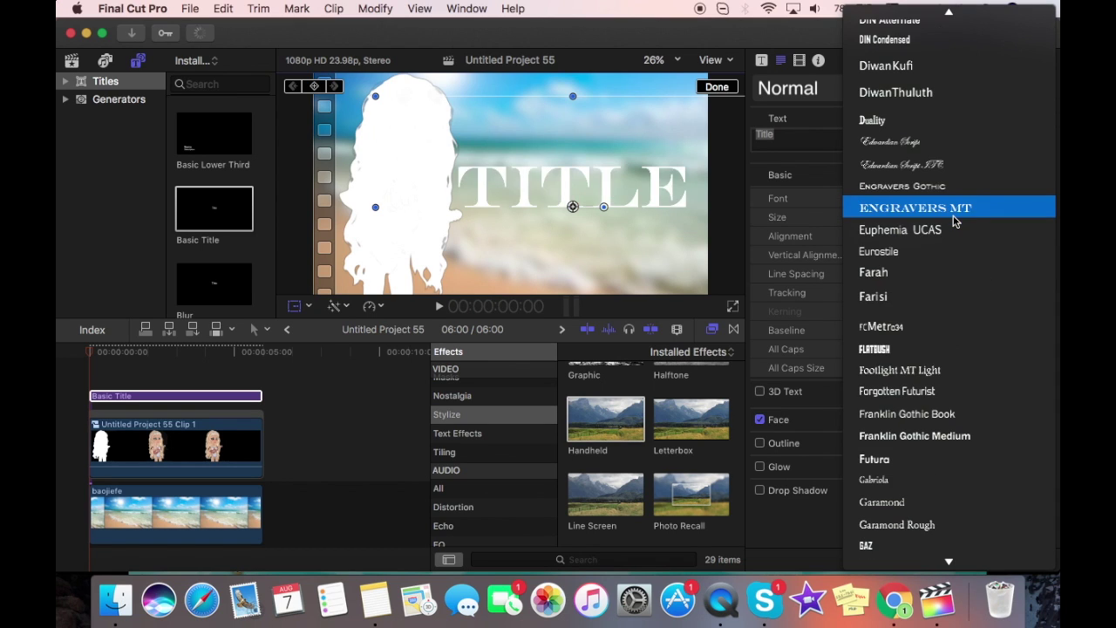
scroll(953, 220, up, 5)
scroll(953, 220, down, 10)
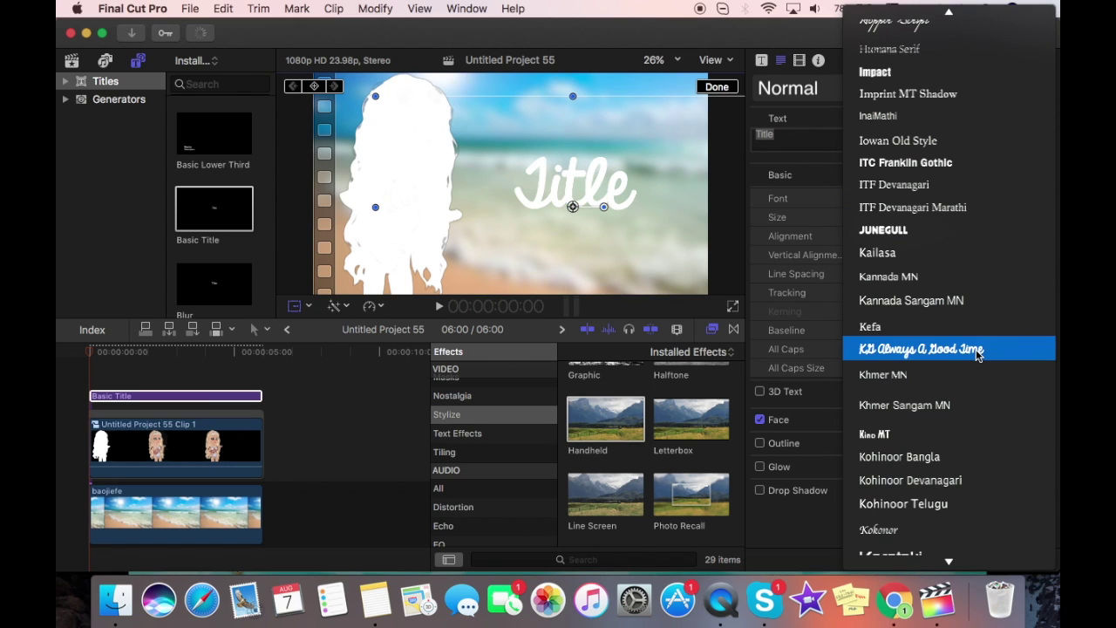
click(978, 352)
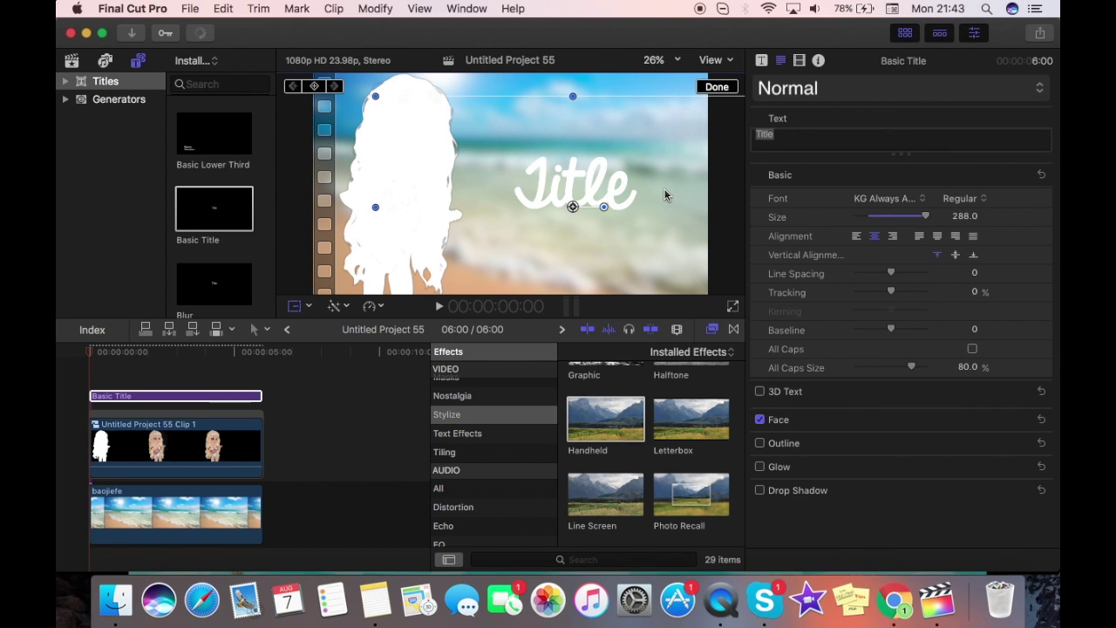
Type 'coco productions', resize it to 188 with productions on a second line, and raise it.
click(788, 138)
text(coc)
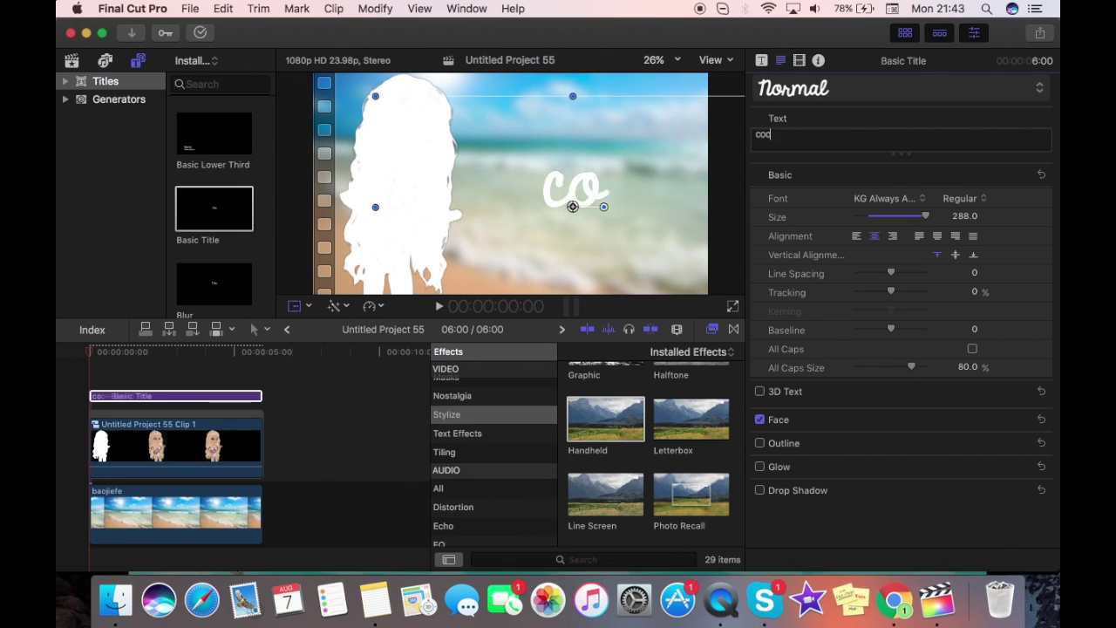
text(o productions)
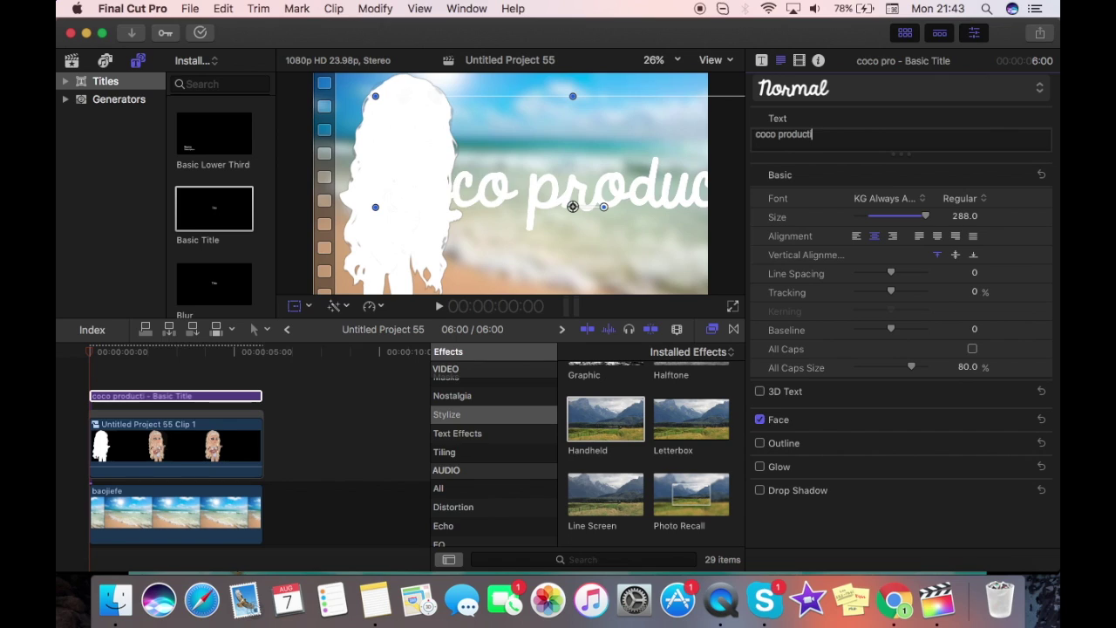
click(928, 215)
drag(933, 216, 892, 224)
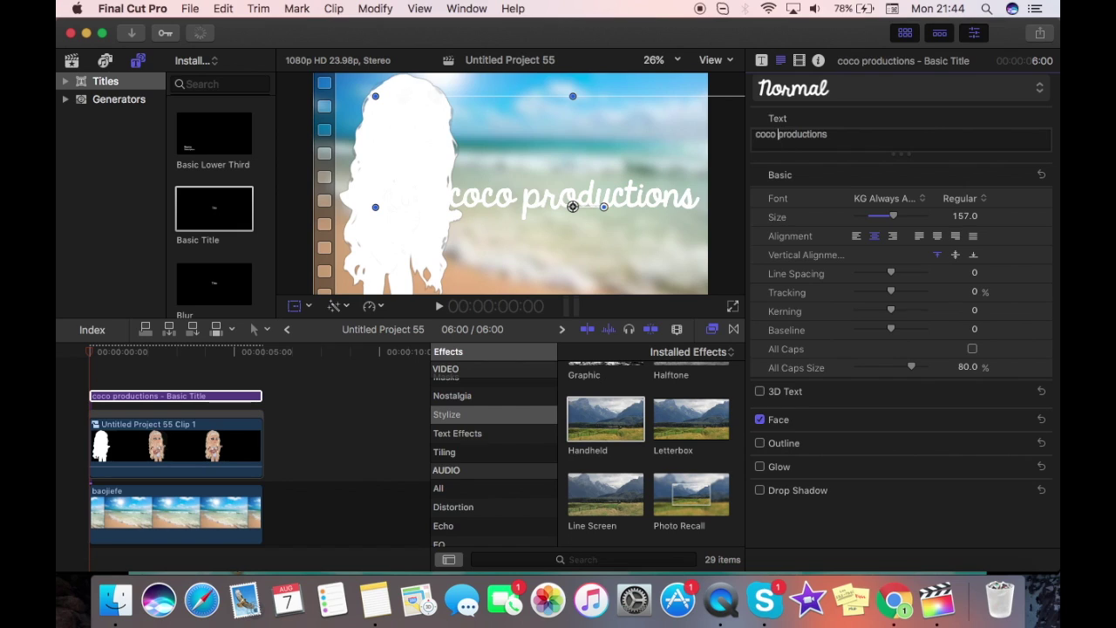
key(Return)
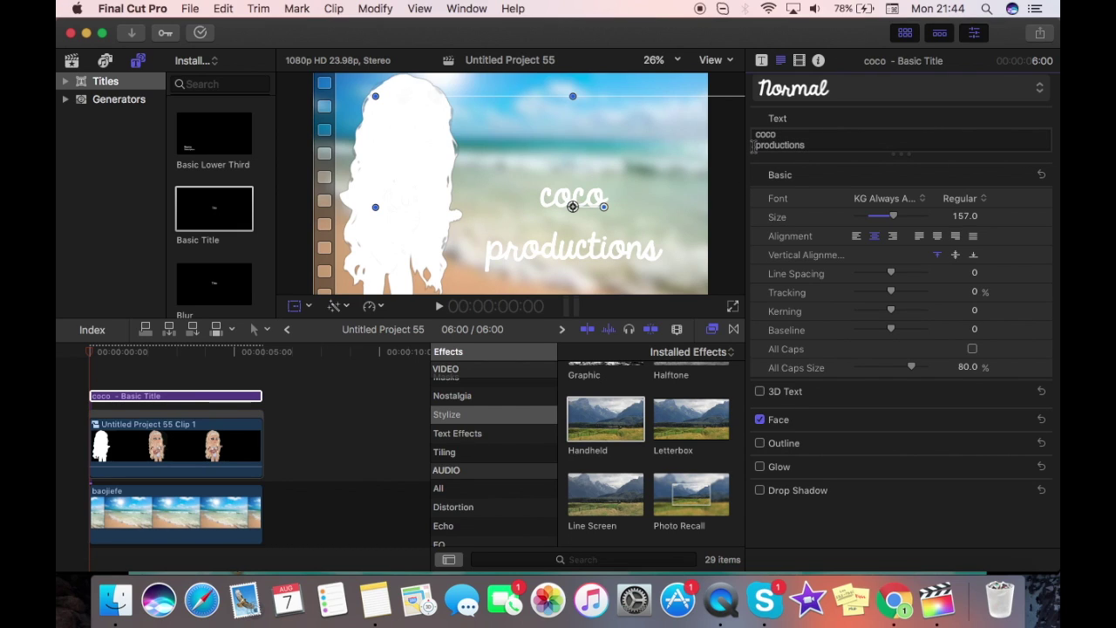
drag(573, 206, 579, 168)
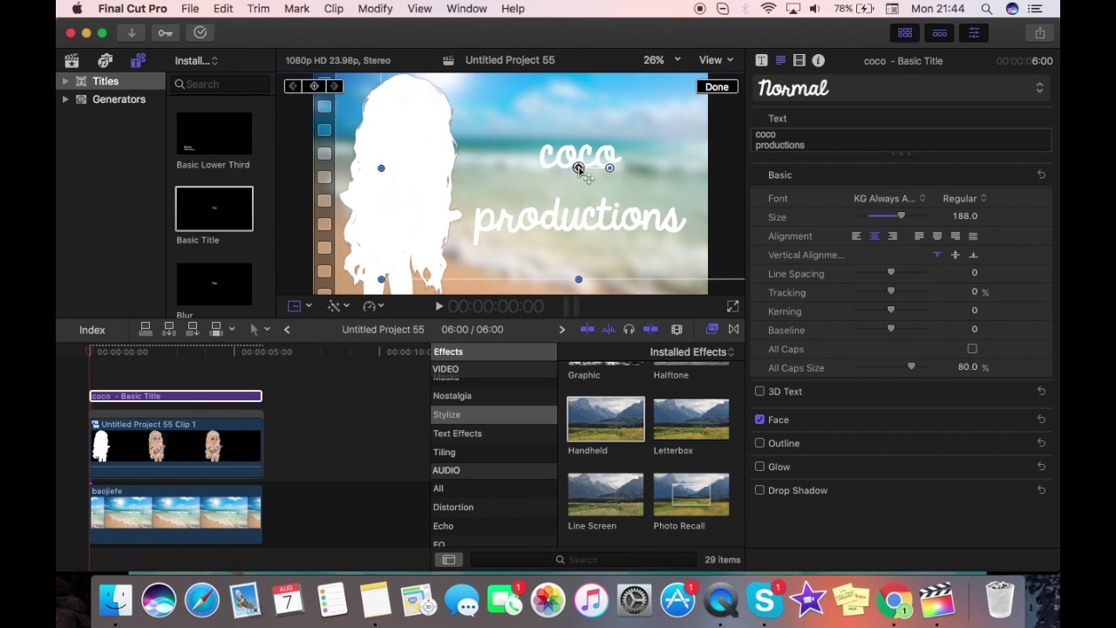
Change the title's Face fill type to Gradient.
click(760, 421)
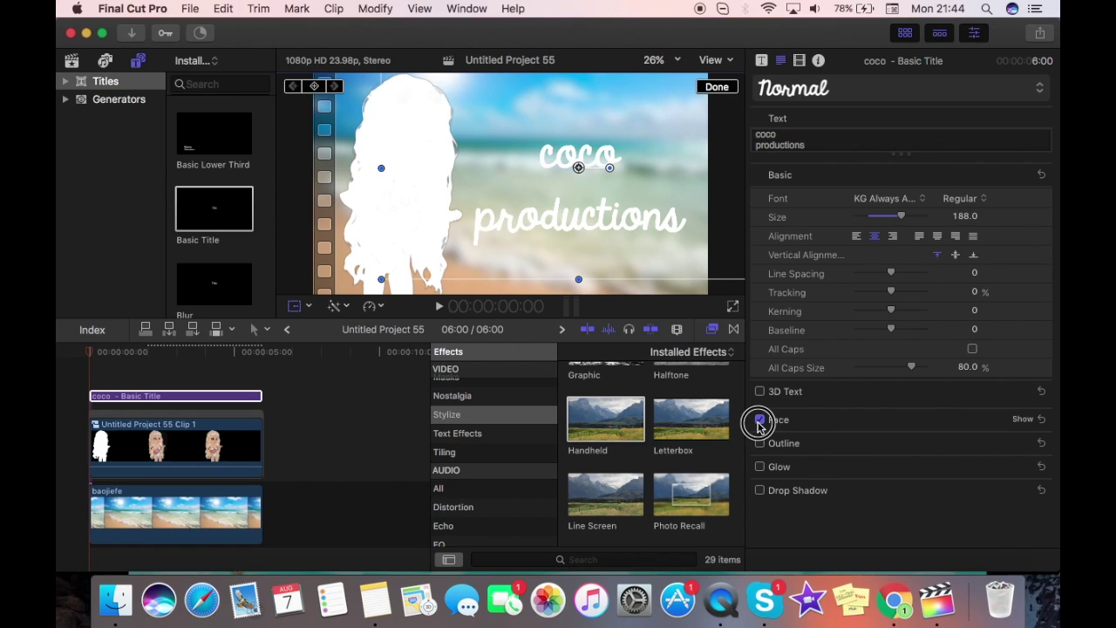
click(760, 420)
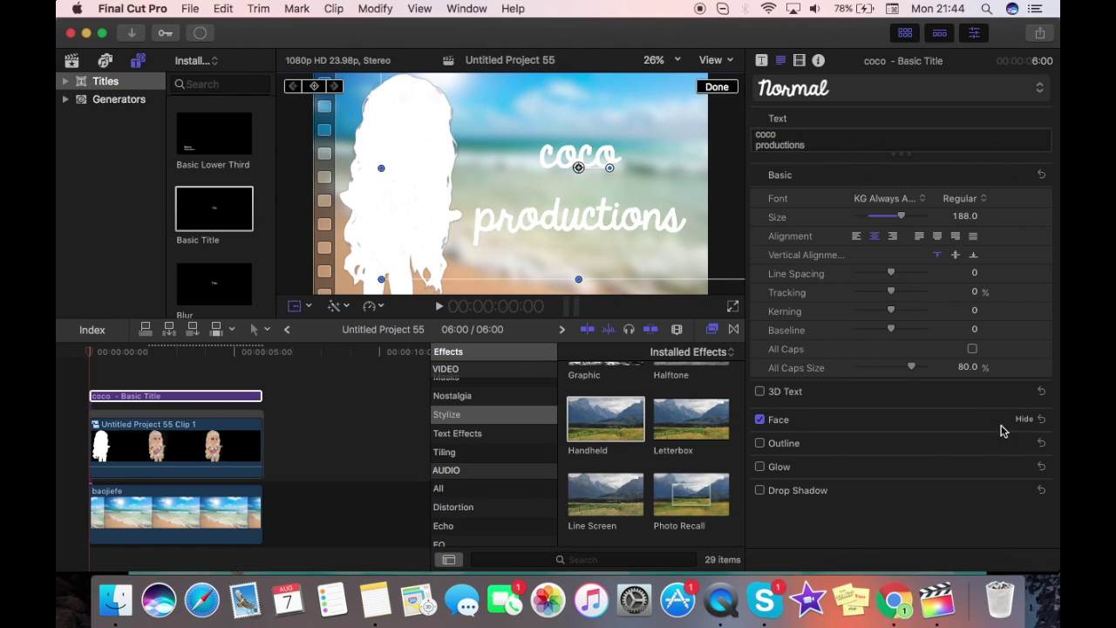
click(1024, 420)
click(975, 433)
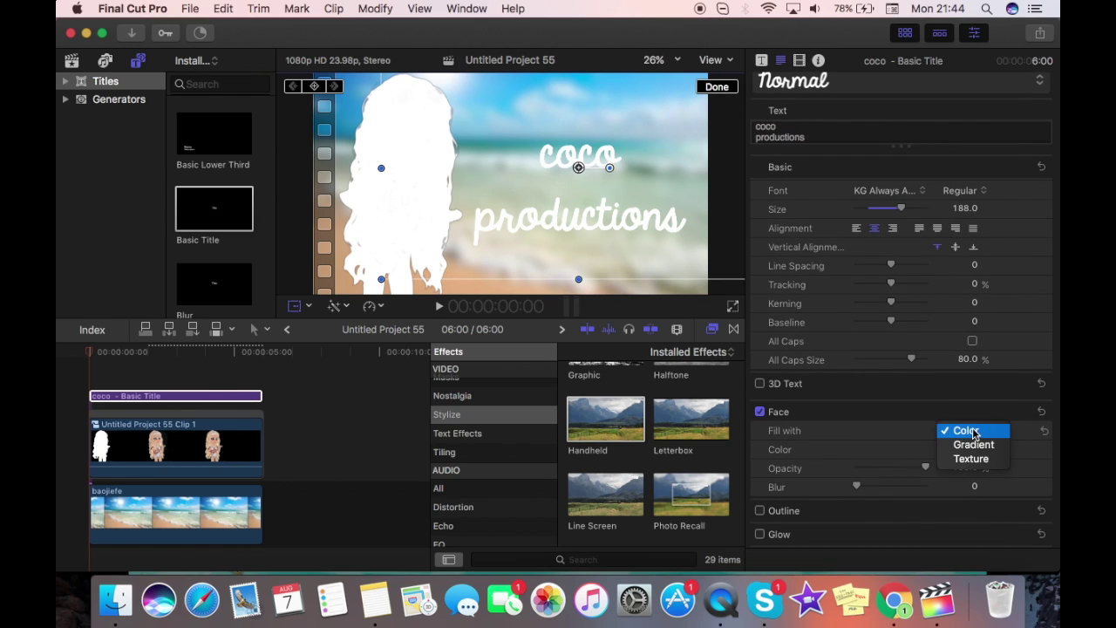
click(973, 459)
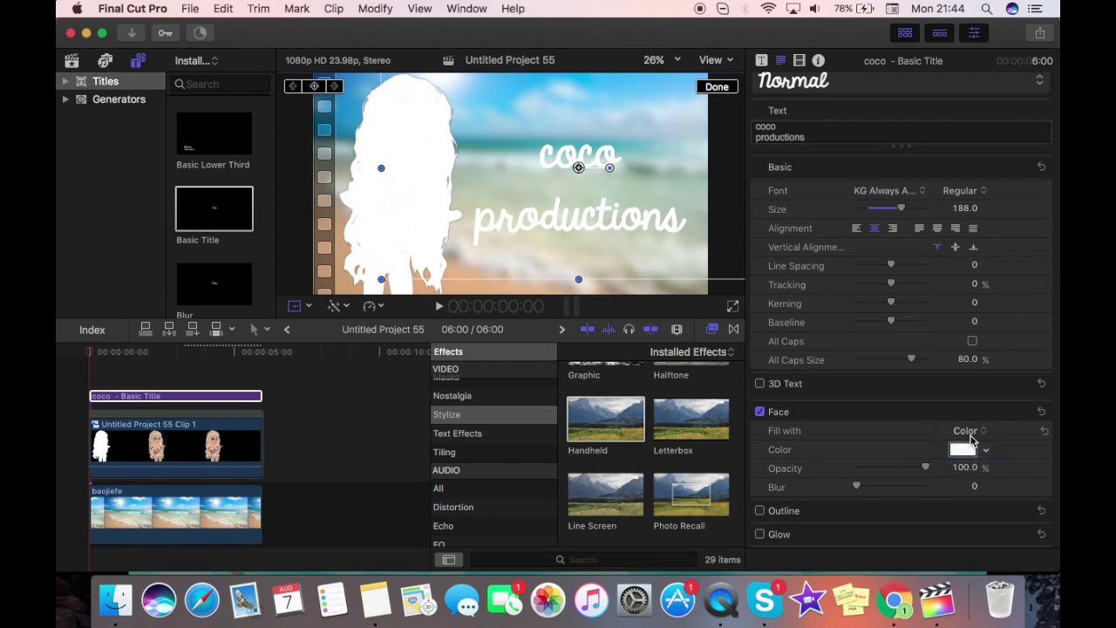
click(975, 431)
click(967, 416)
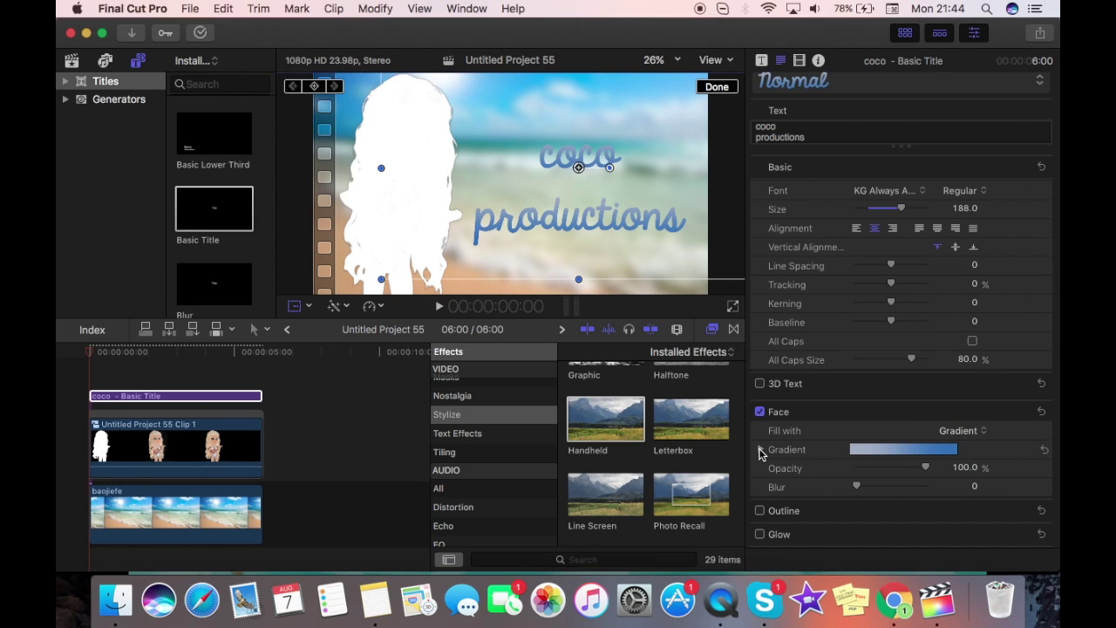
Set the gradient's left colour stop to the Spindrift aqua-green.
click(761, 450)
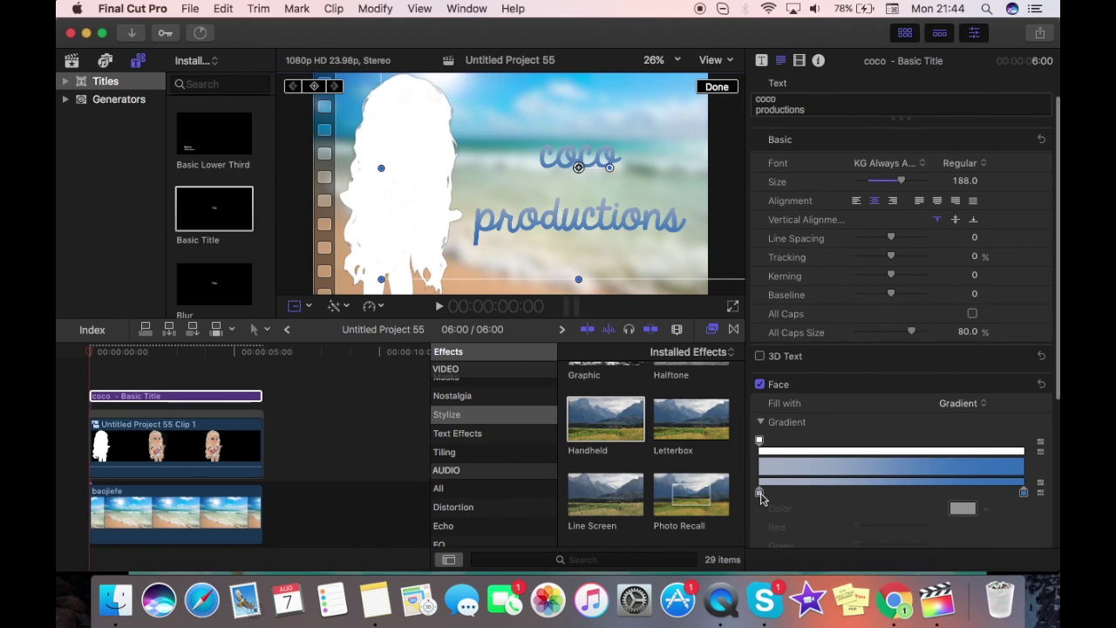
click(760, 491)
scroll(762, 479, down, 1)
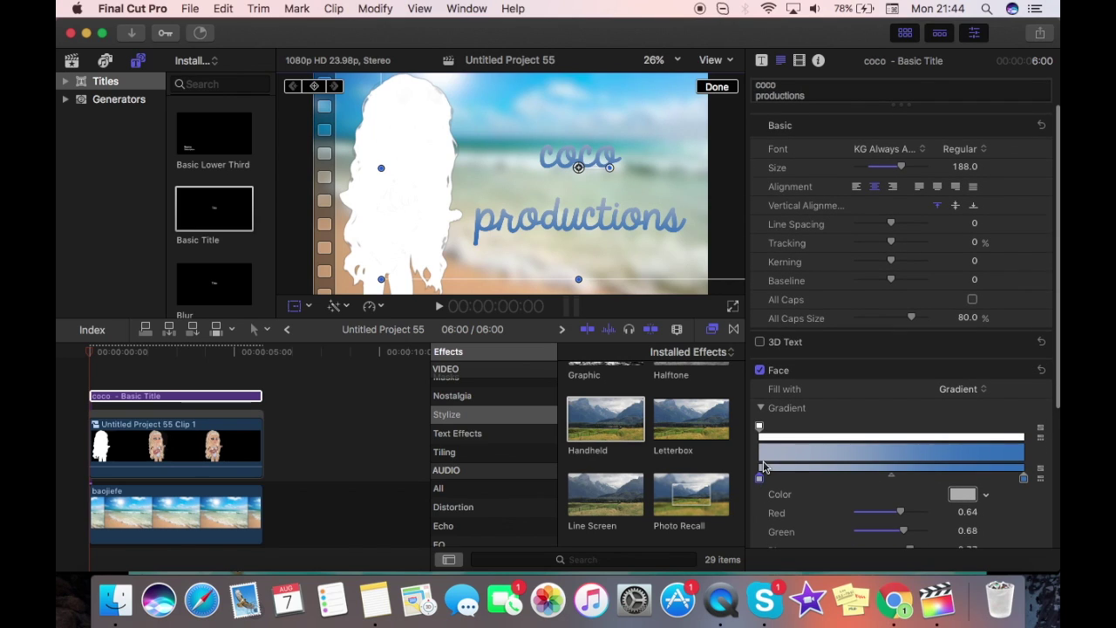
click(962, 494)
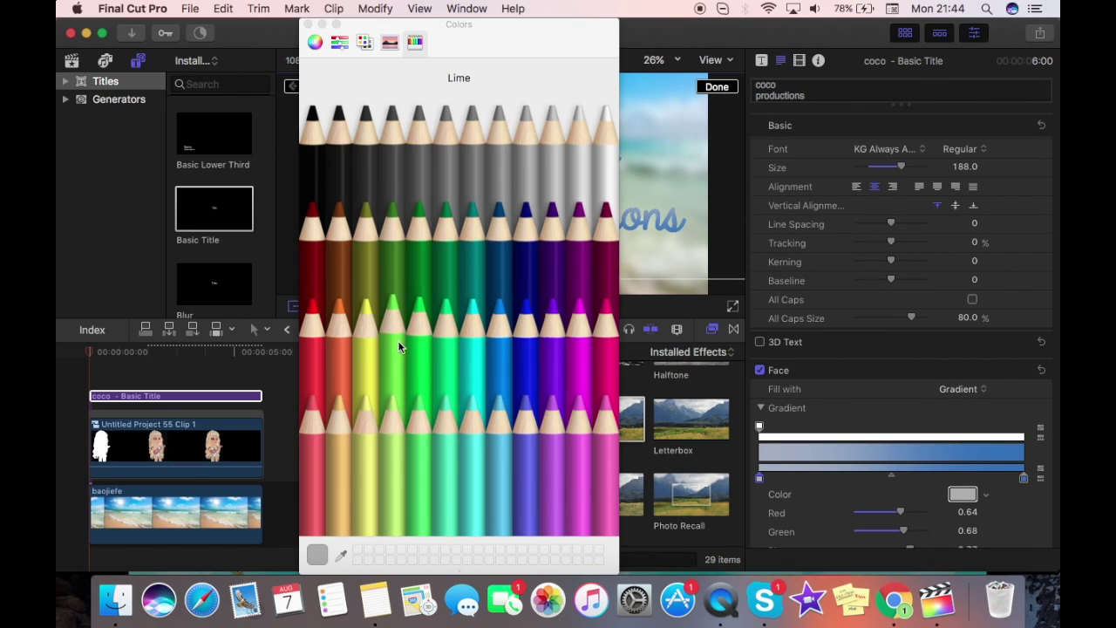
click(445, 447)
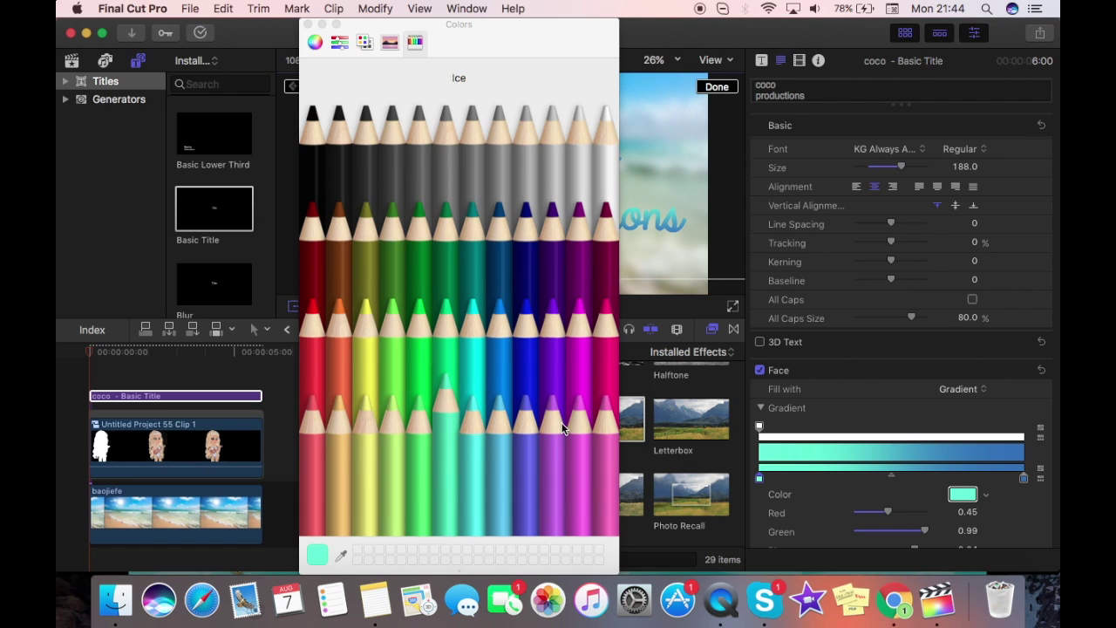
click(307, 24)
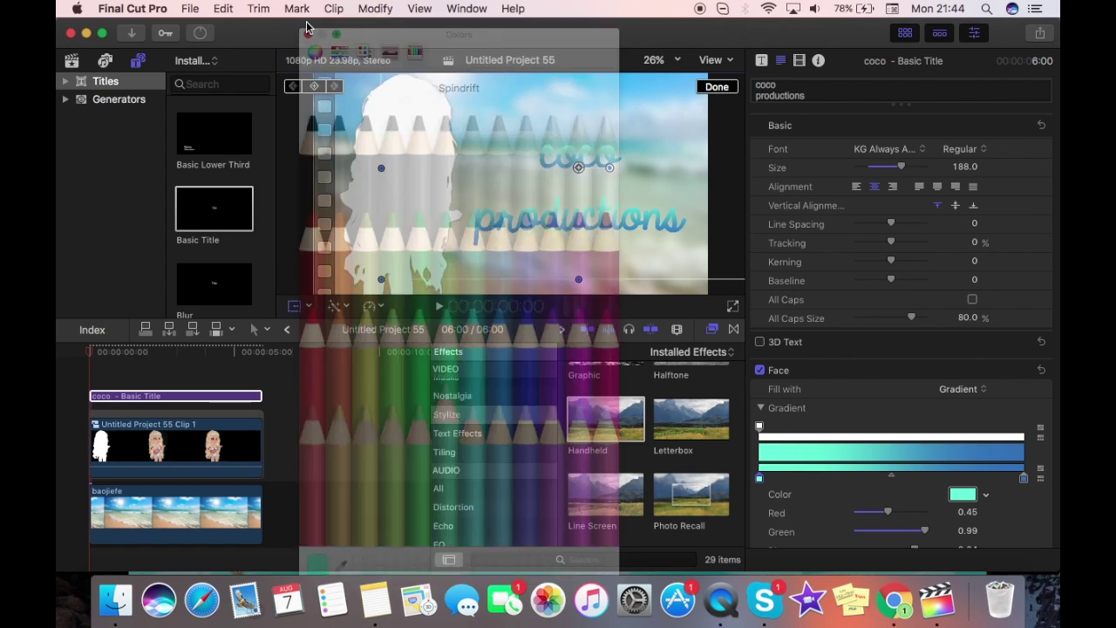
Select the coco title clip and the left colour stop of its gradient fill.
click(225, 384)
click(238, 393)
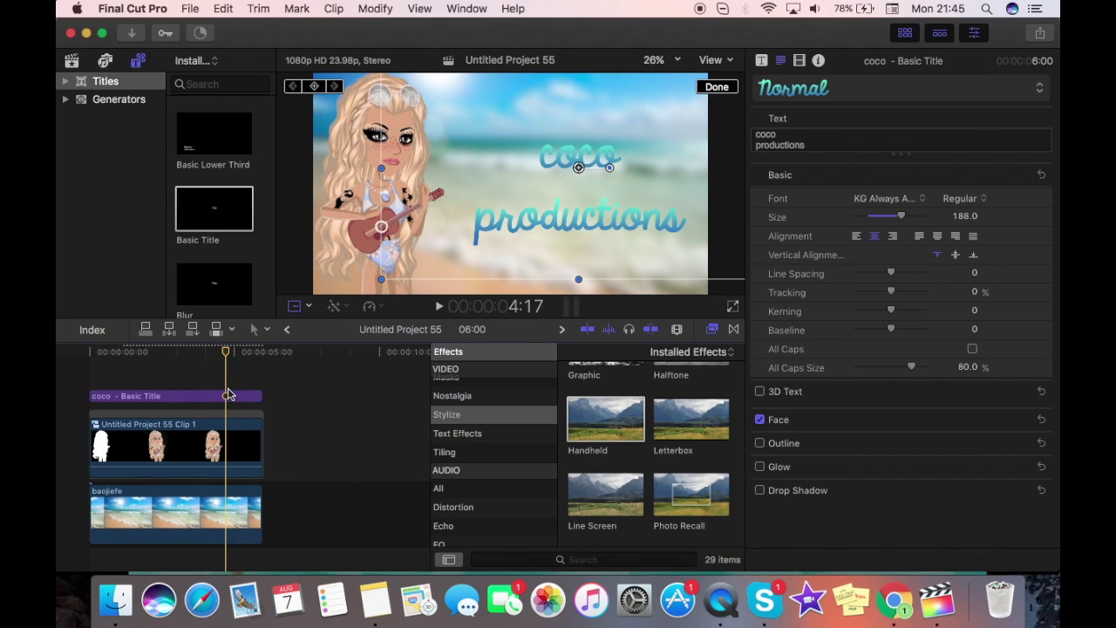
click(225, 397)
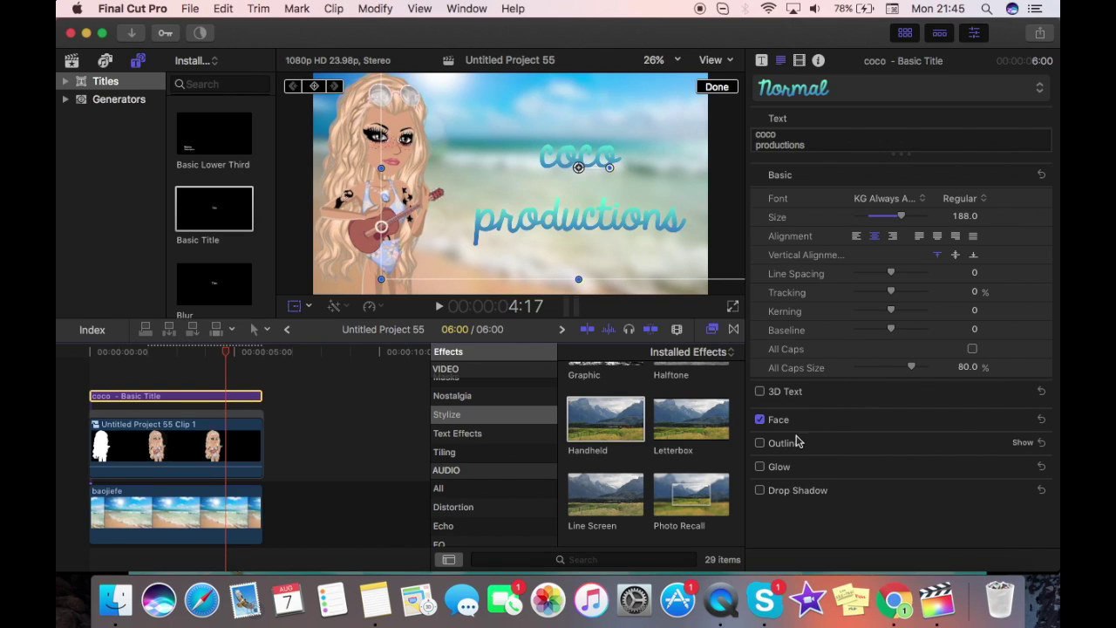
click(1022, 419)
scroll(921, 448, down, 2)
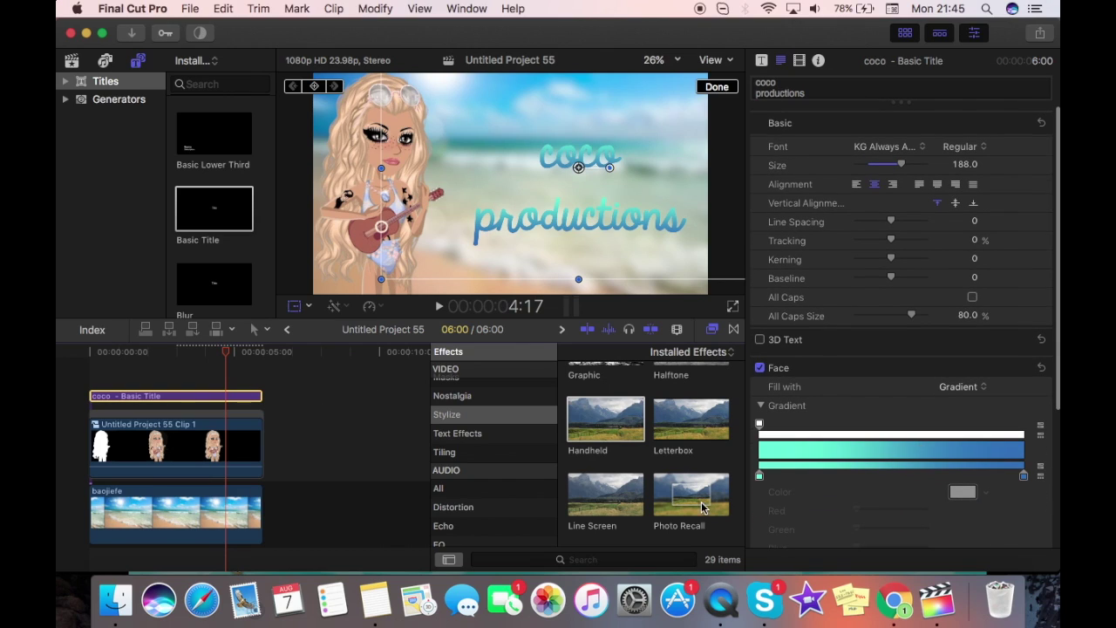
click(759, 476)
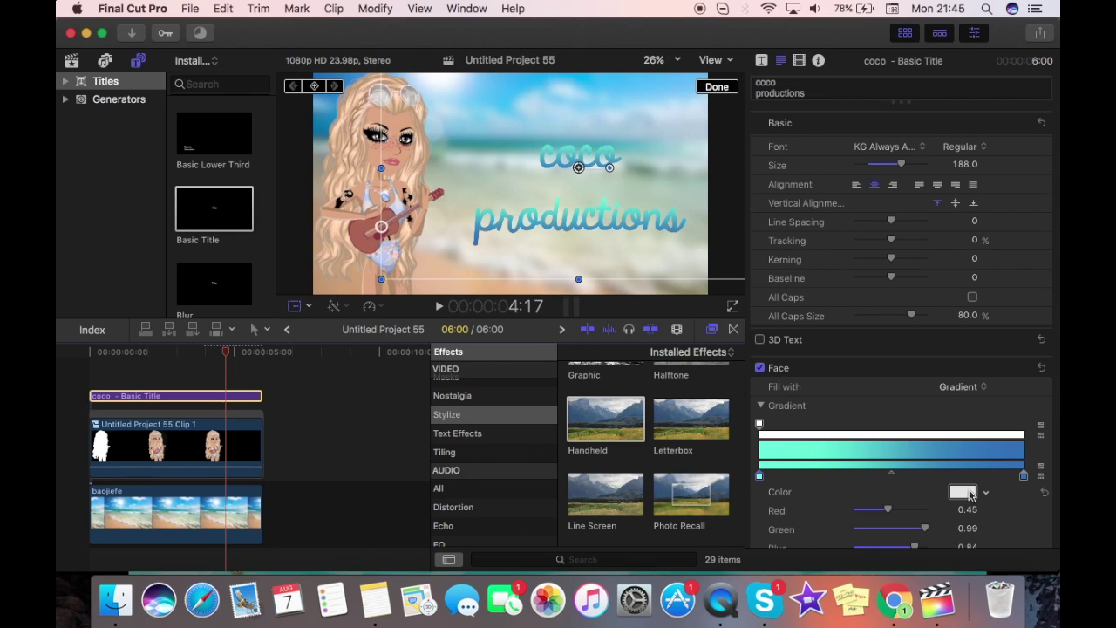
Sample a pale pink and a light lavender from the video image for the gradient.
click(968, 494)
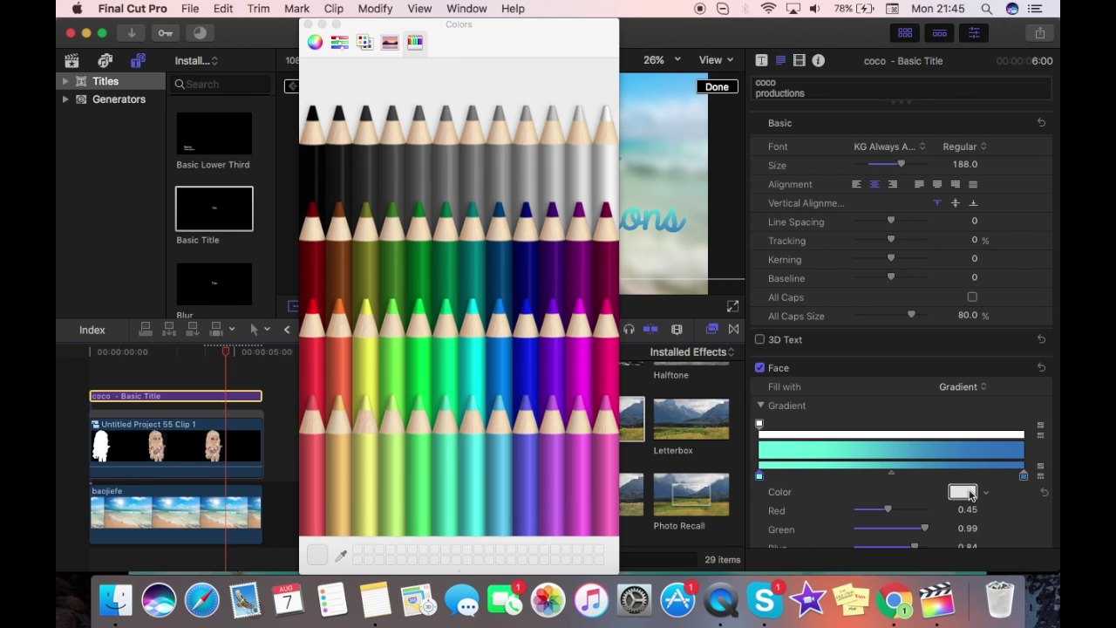
click(344, 558)
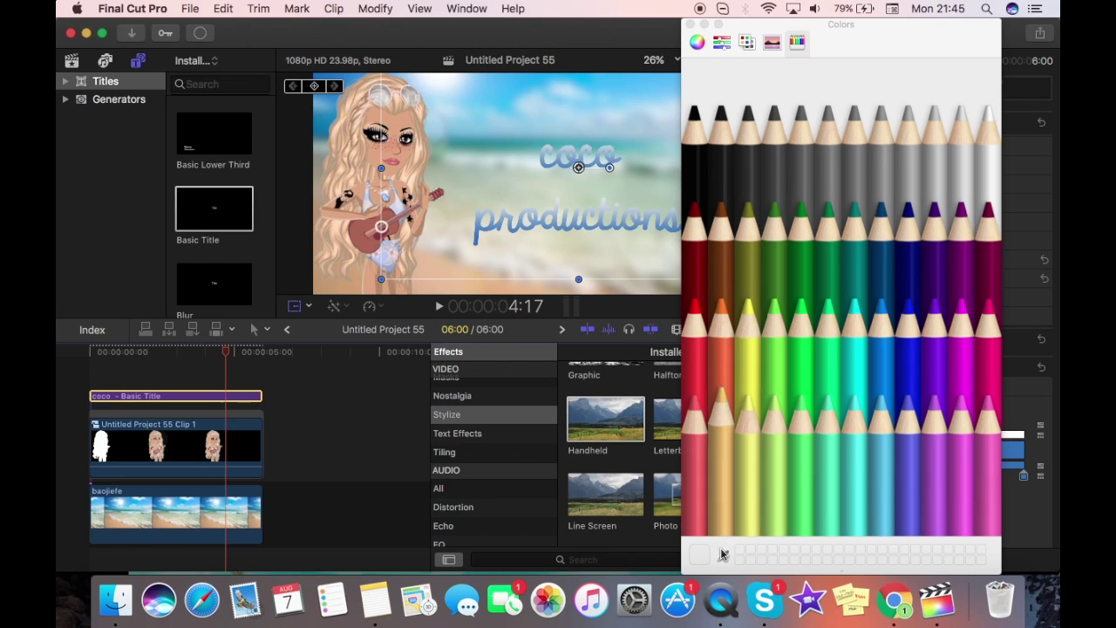
click(720, 553)
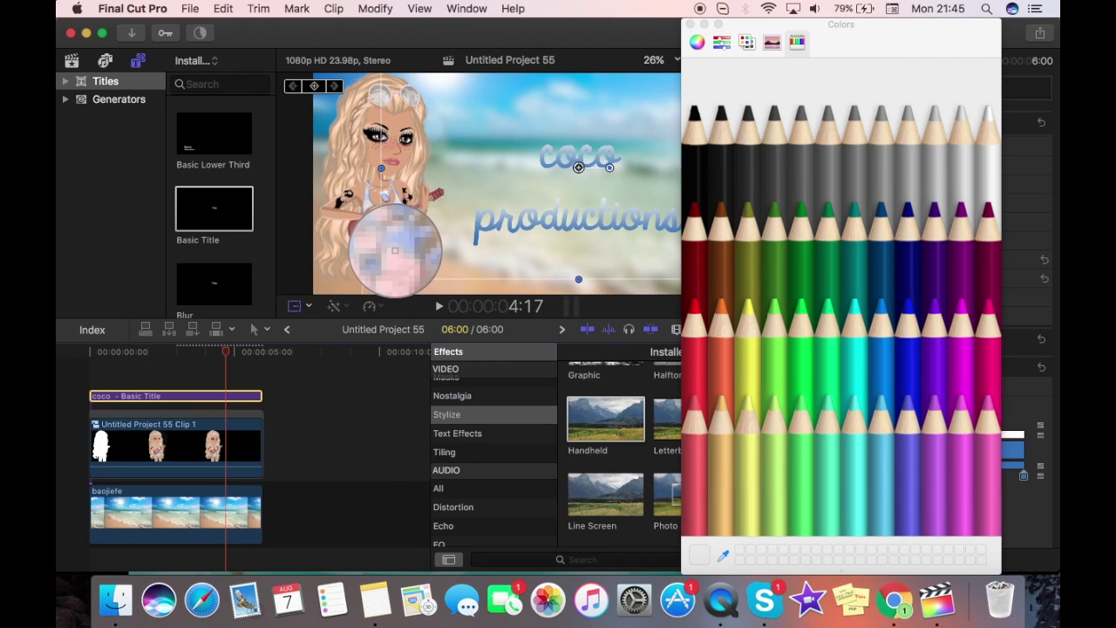
click(395, 253)
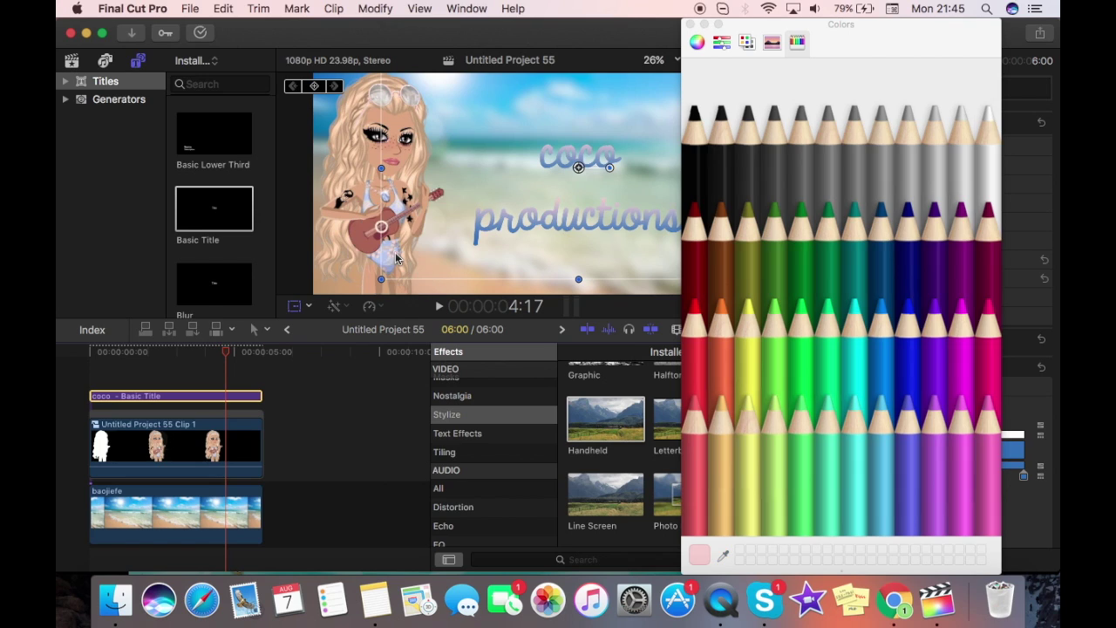
click(723, 555)
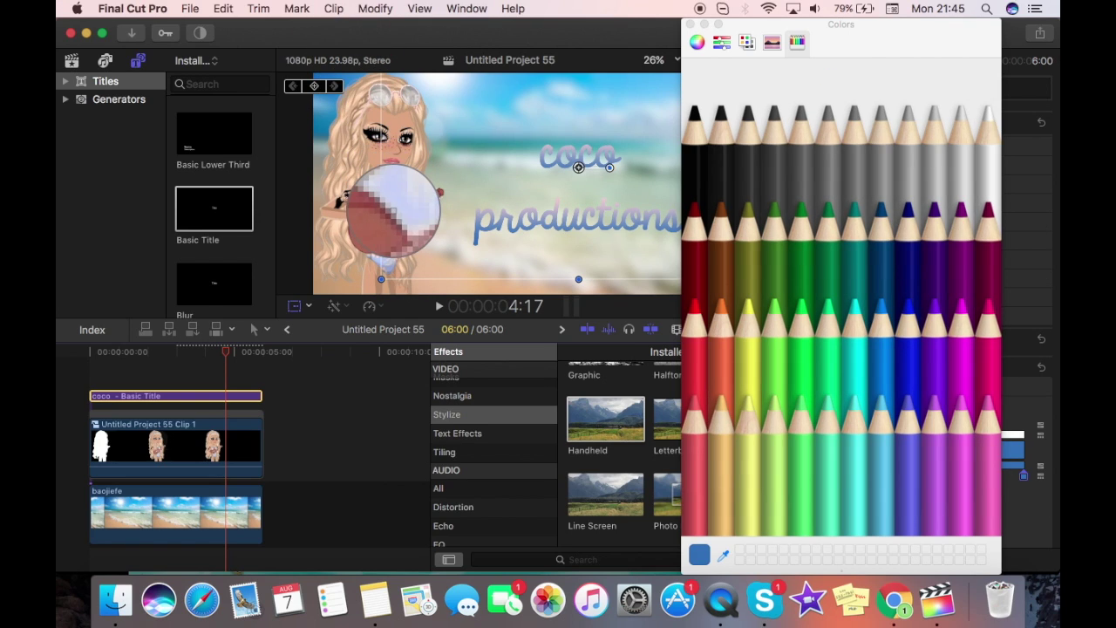
click(396, 212)
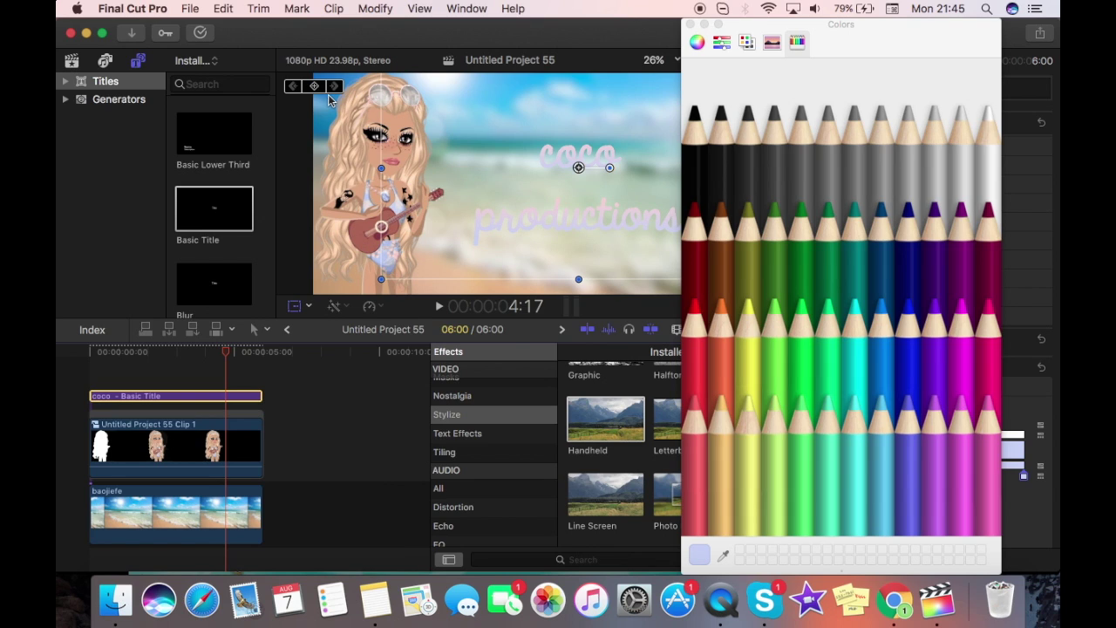
click(689, 25)
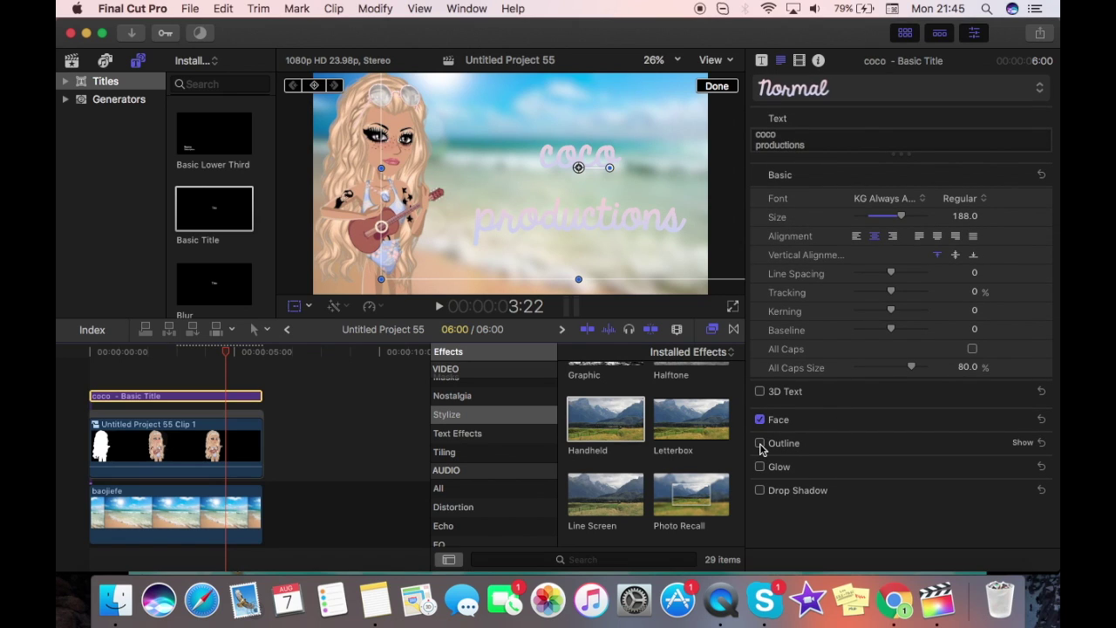
Turn on the title outline at width 6.0 and colour it white.
click(1023, 443)
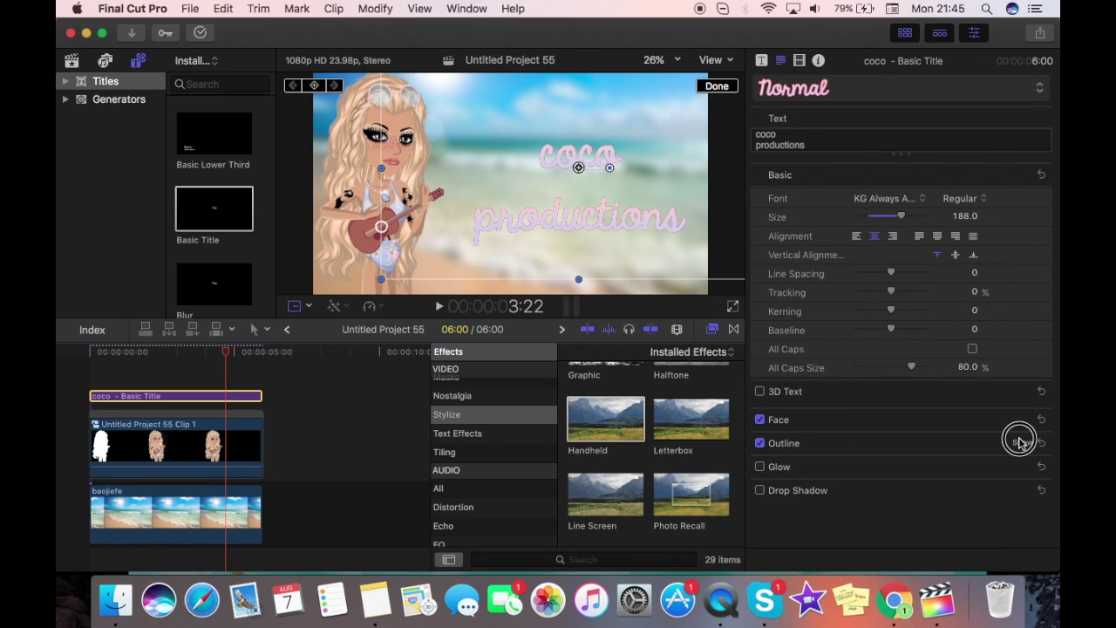
scroll(850, 450, down, 2)
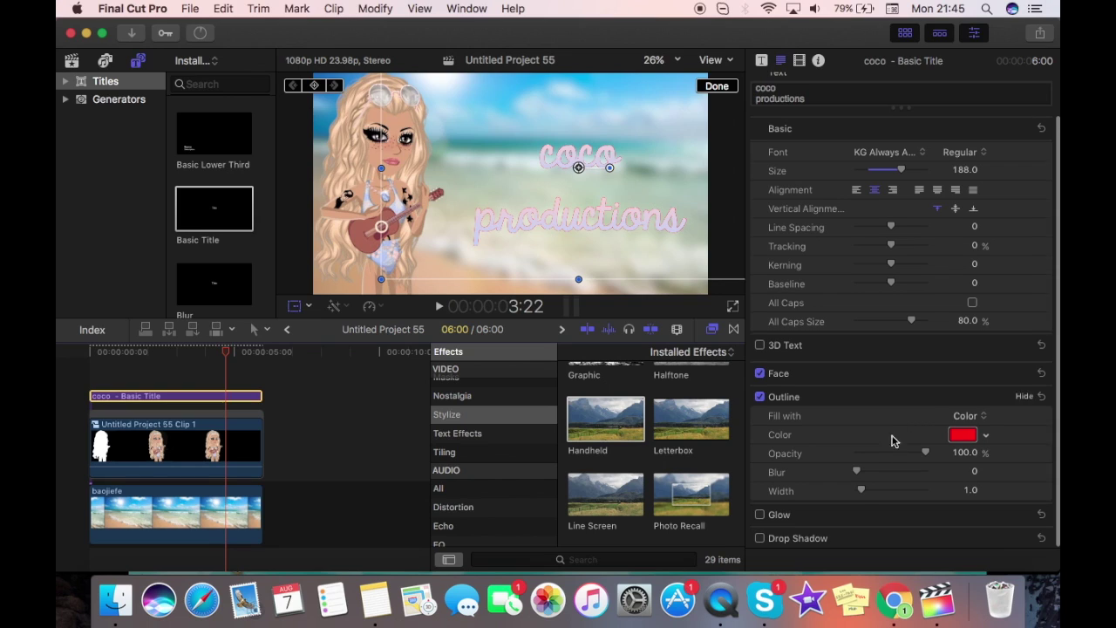
mouse_move(863, 492)
mouse_down()
mouse_move(910, 492)
mouse_move(889, 495)
mouse_up()
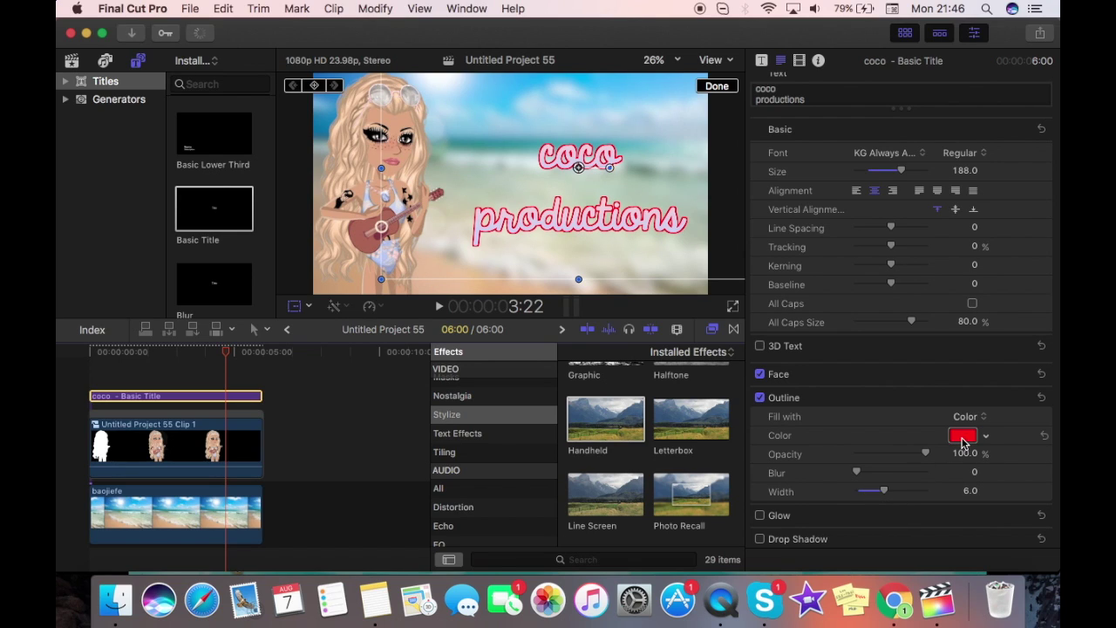
click(963, 436)
click(980, 143)
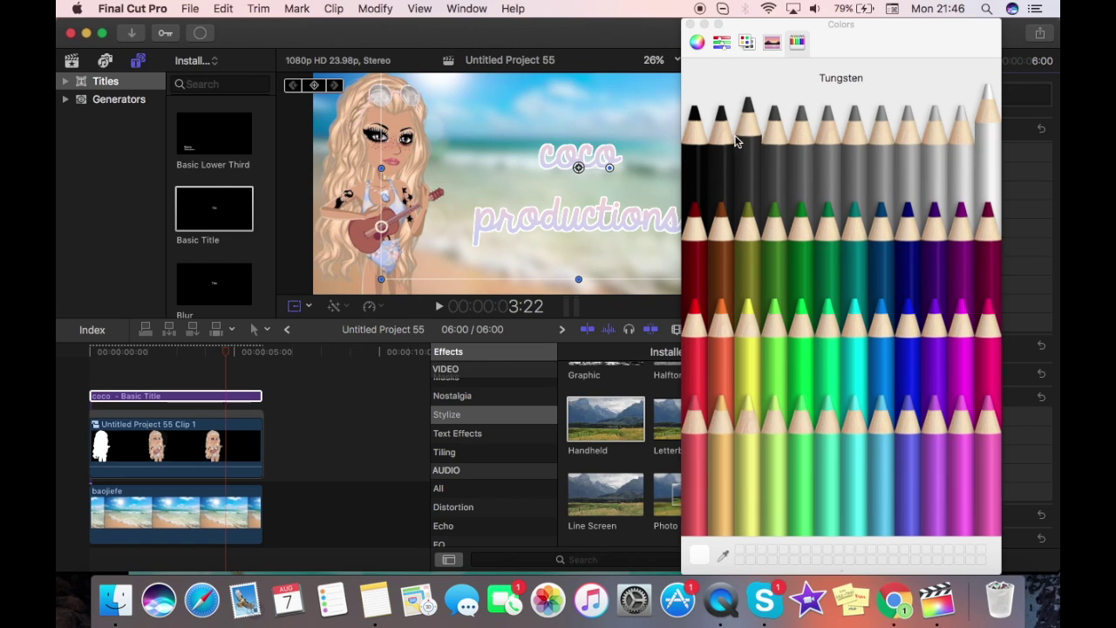
click(695, 126)
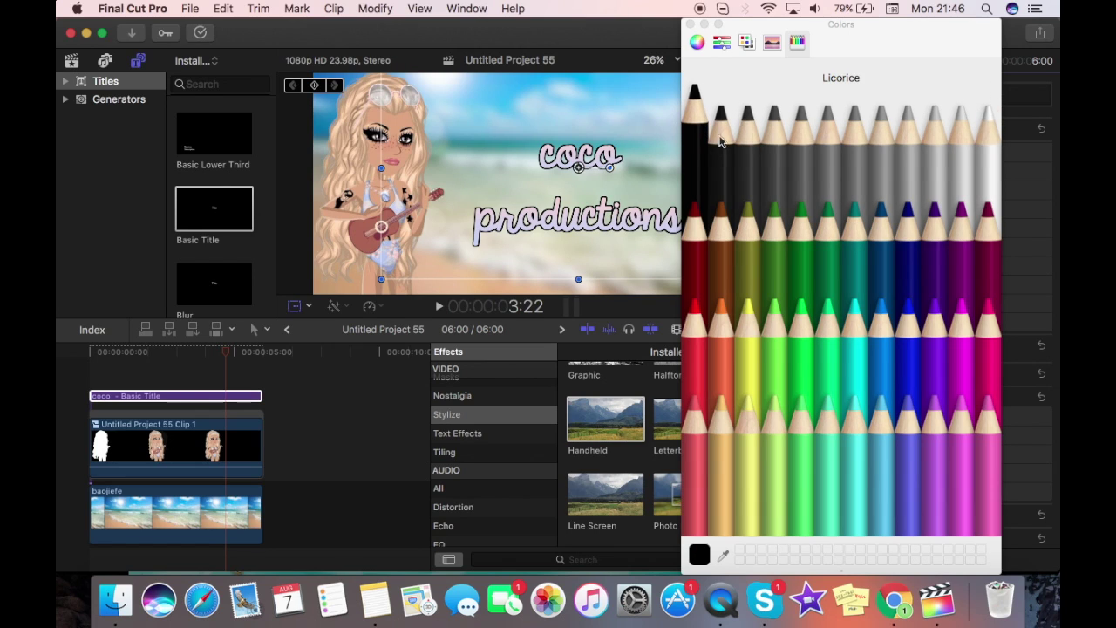
click(985, 162)
click(690, 25)
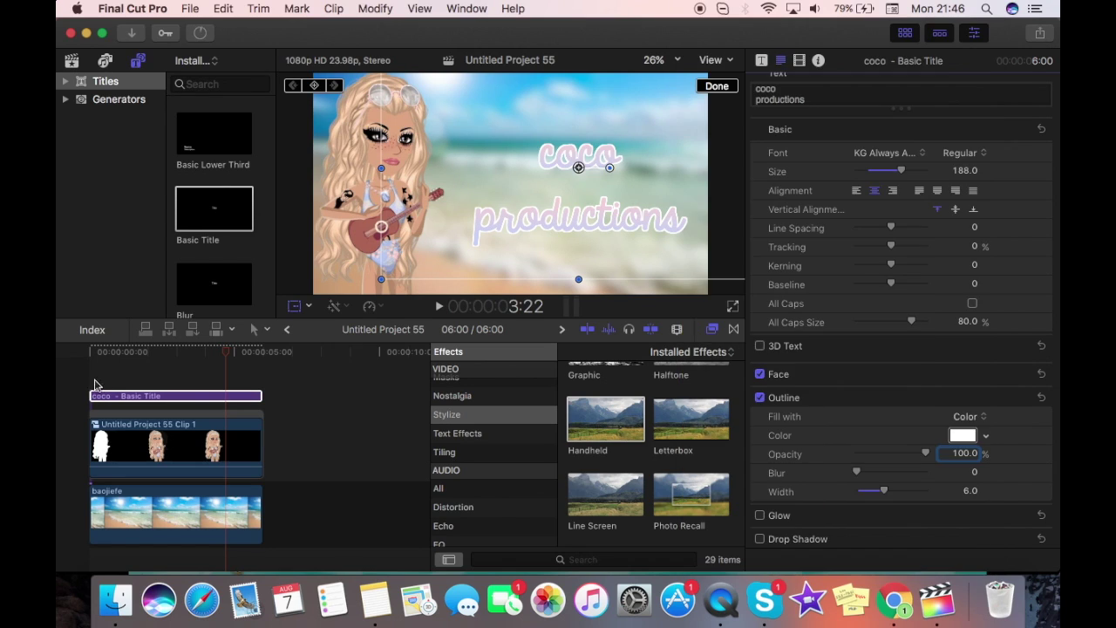
key(super+4)
key(Home)
Apply the Handheld effect to the coco - Basic Title clip and preview it from the start.
key(super+4)
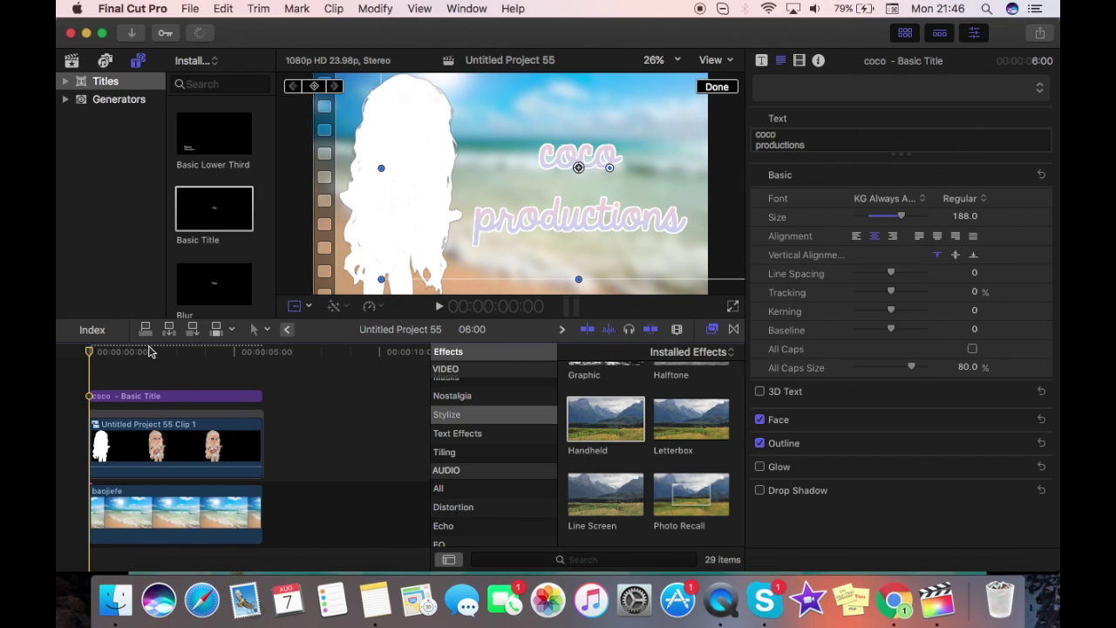
click(134, 382)
click(161, 358)
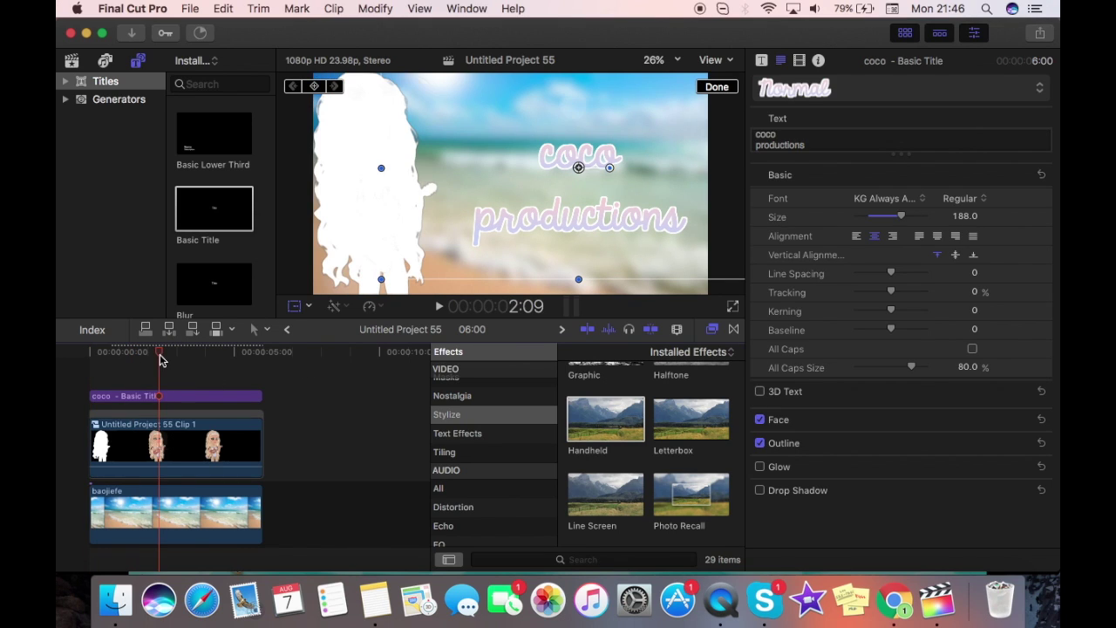
click(437, 308)
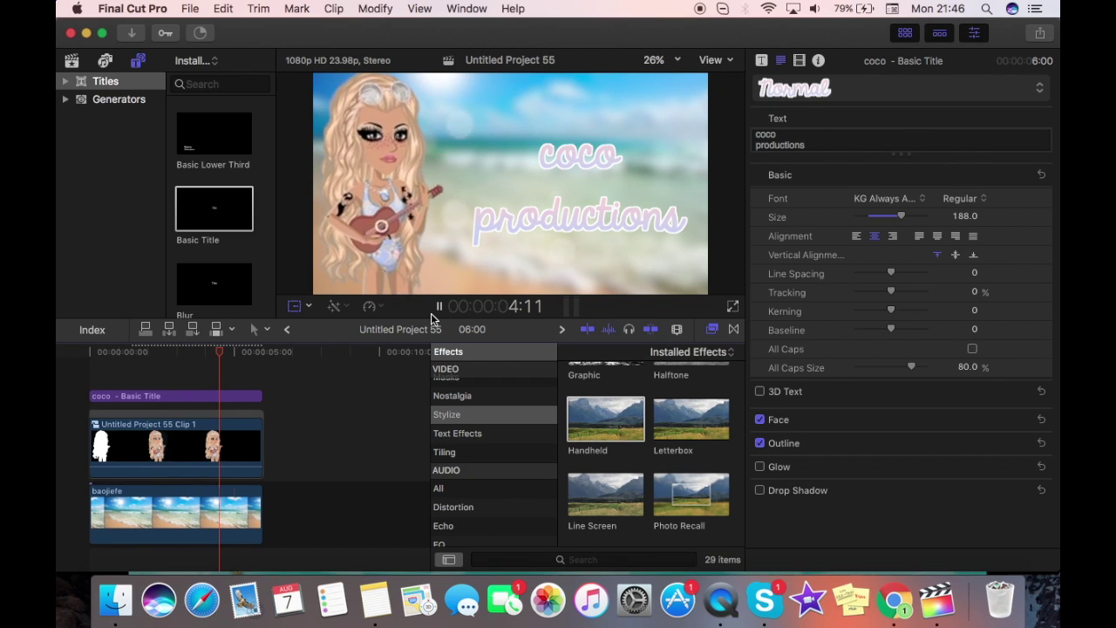
click(433, 312)
drag(621, 427, 207, 398)
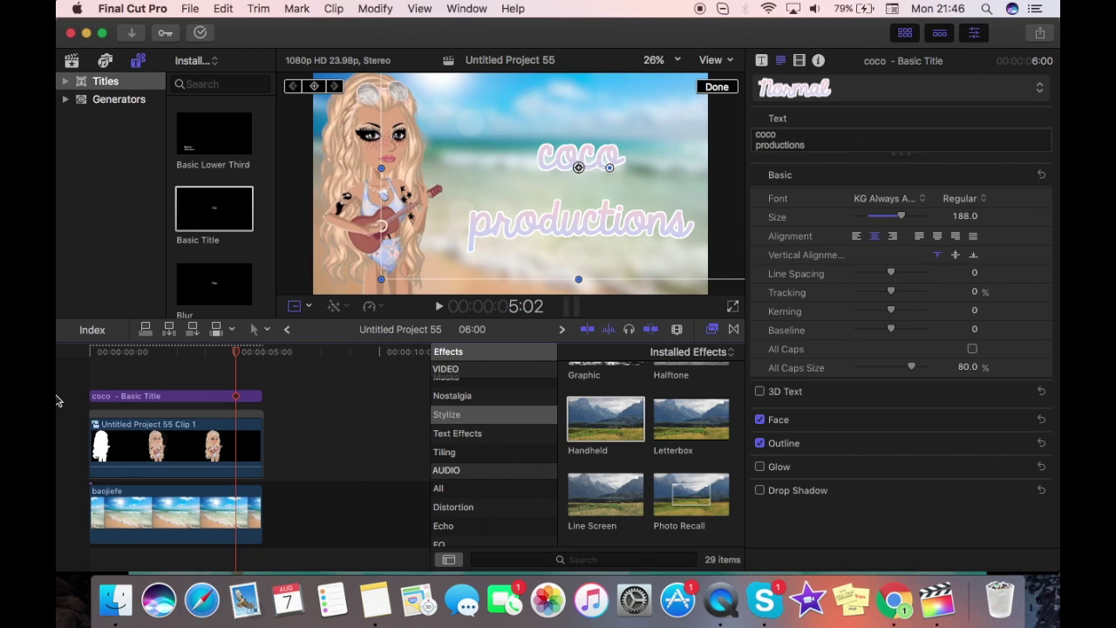
key(Home)
click(433, 306)
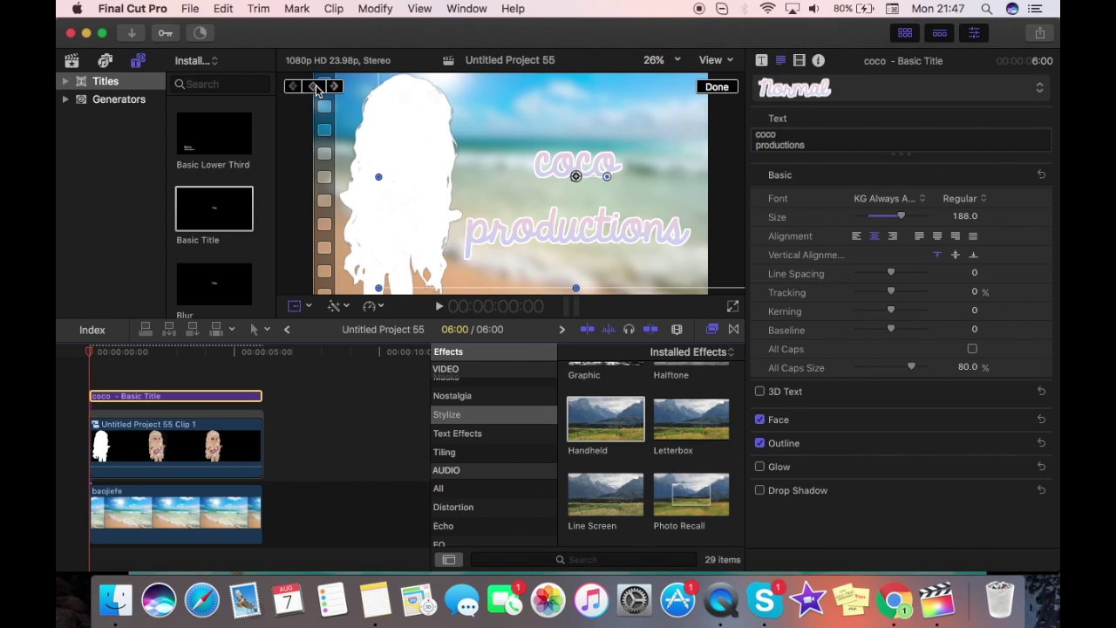
Undo an accidental rotation, then set the title to start below the frame and slide up.
drag(619, 179, 599, 303)
key(super+z)
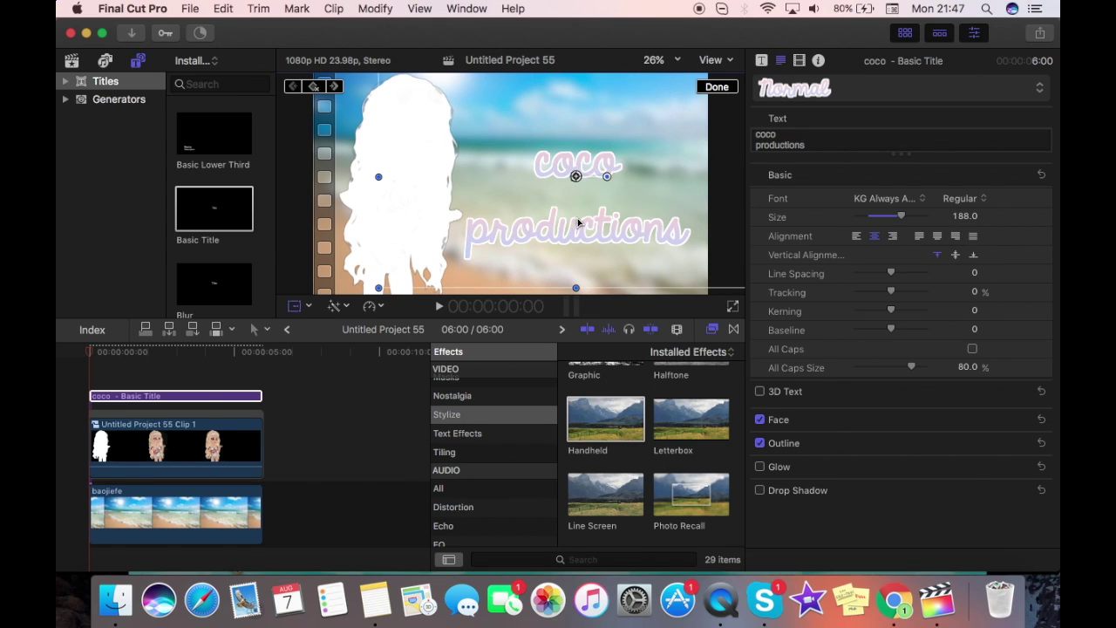
drag(509, 217, 463, 431)
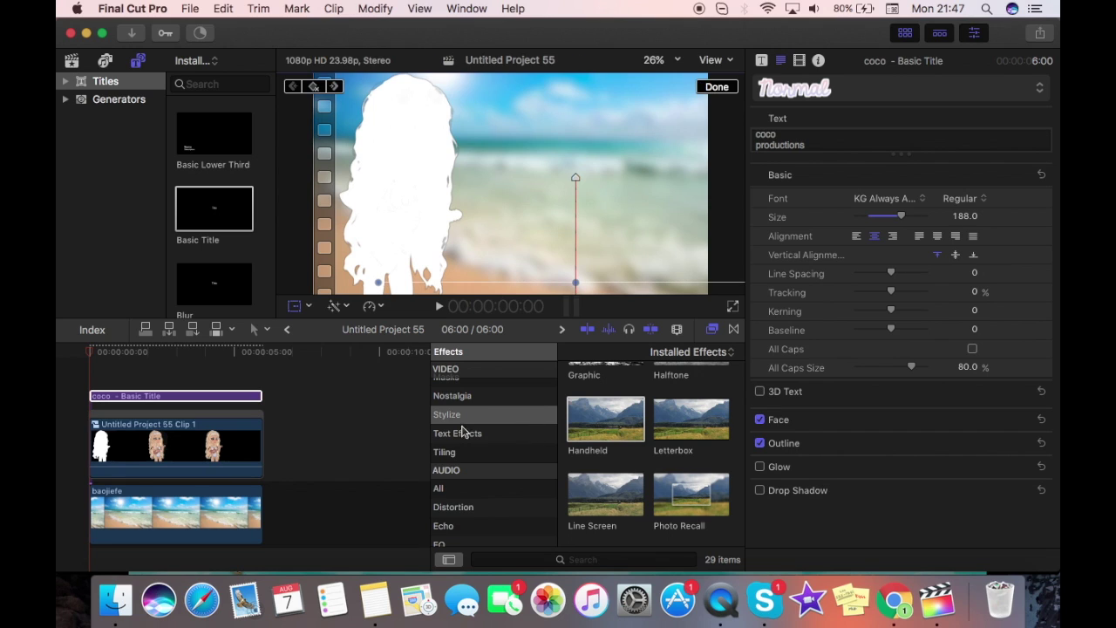
click(442, 306)
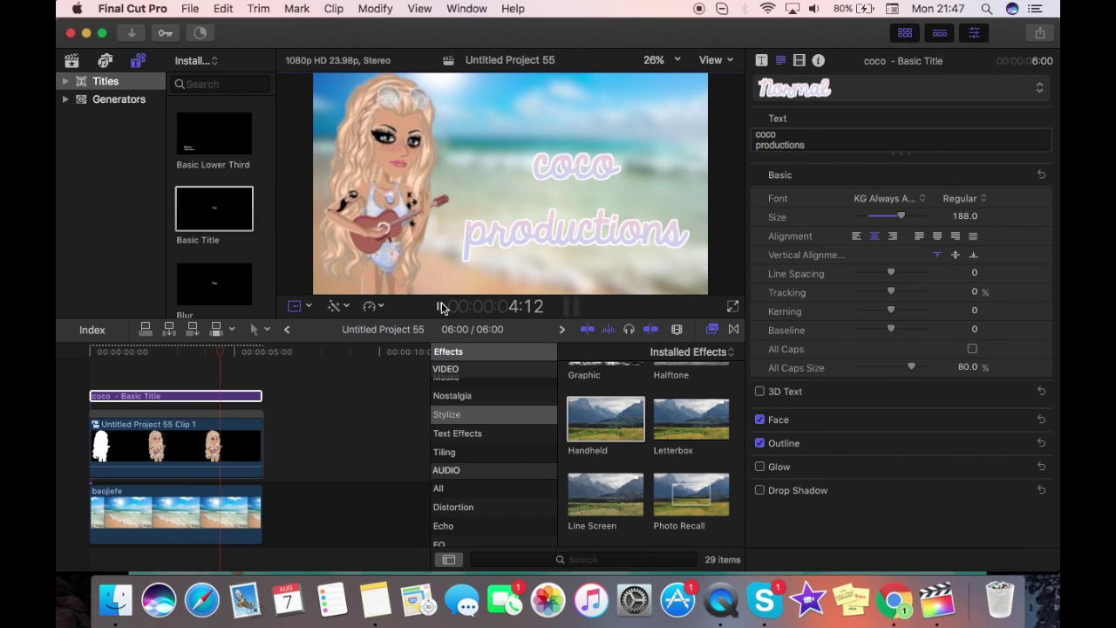
key(space)
click(81, 394)
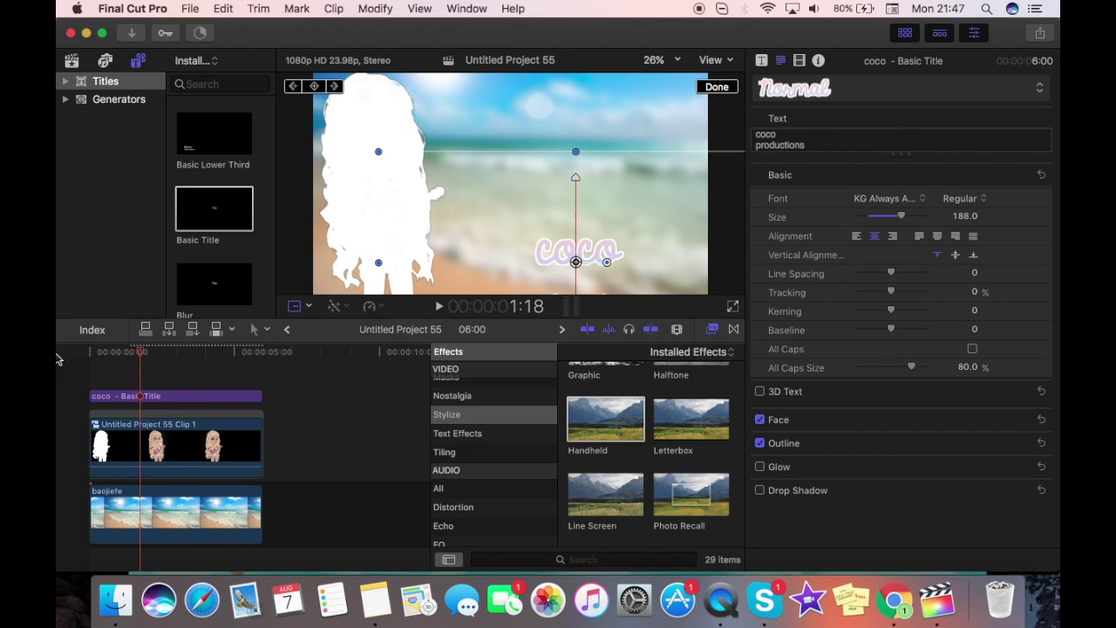
click(166, 376)
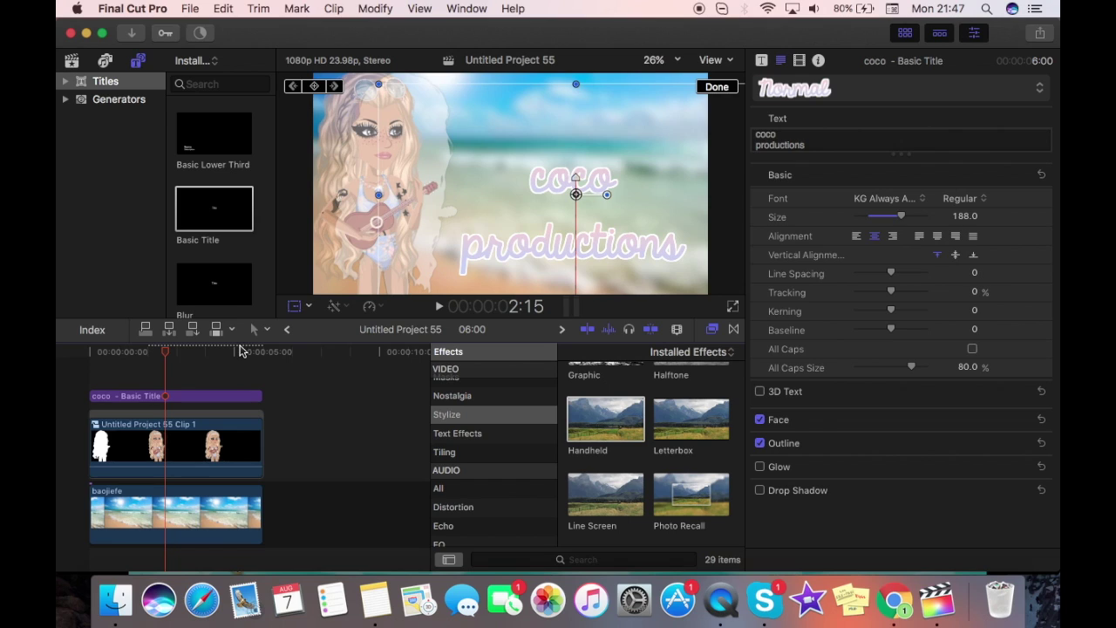
click(448, 306)
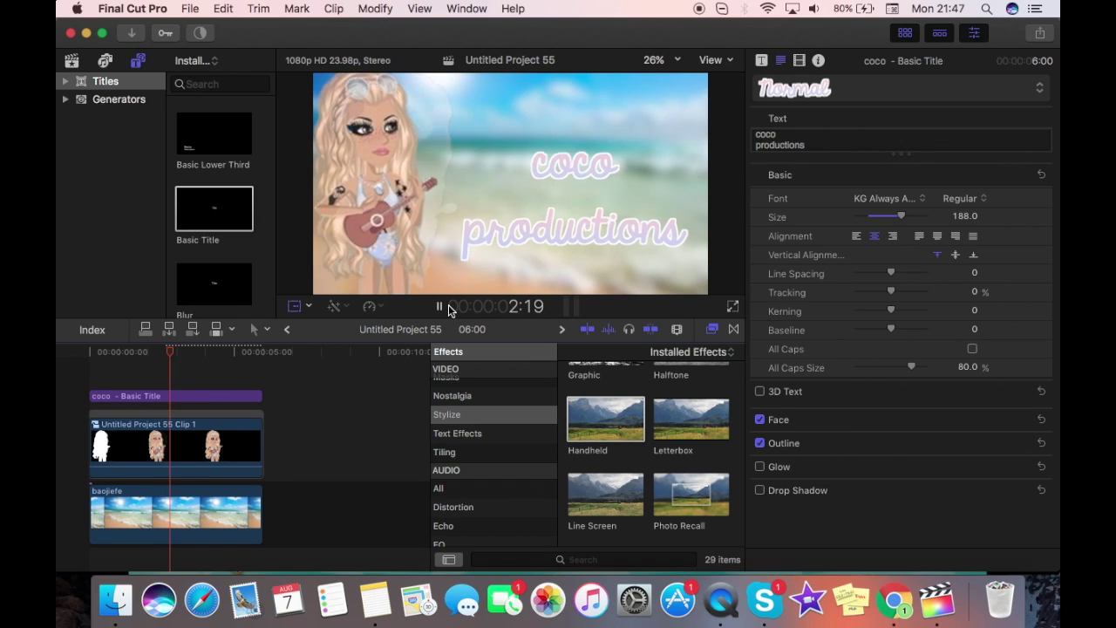
click(78, 387)
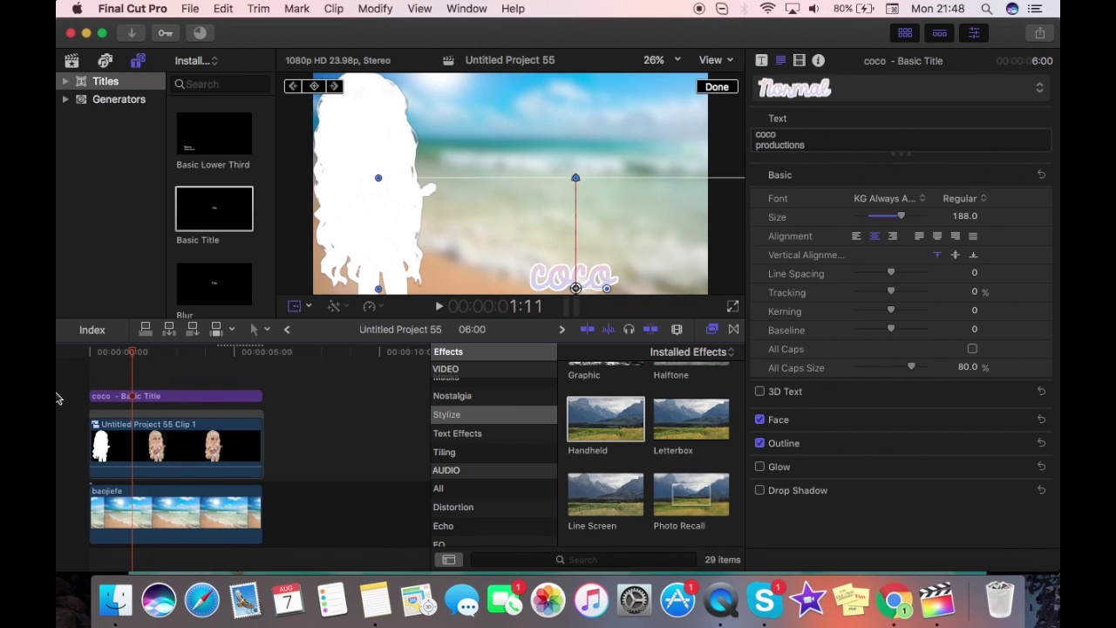
click(438, 307)
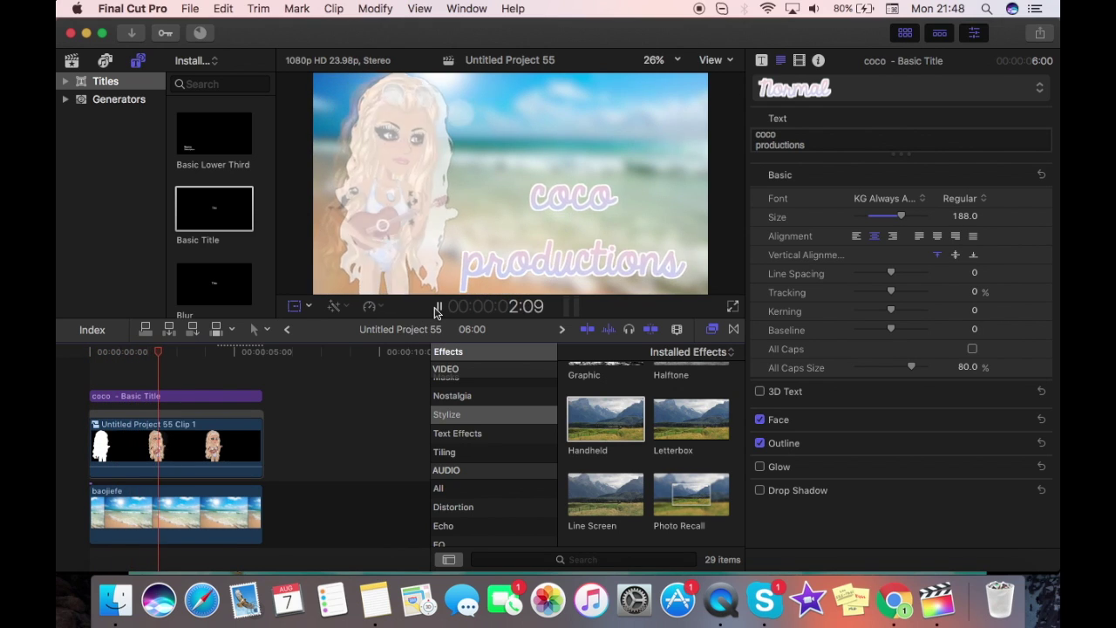
key(space)
scroll(210, 288, down, 2)
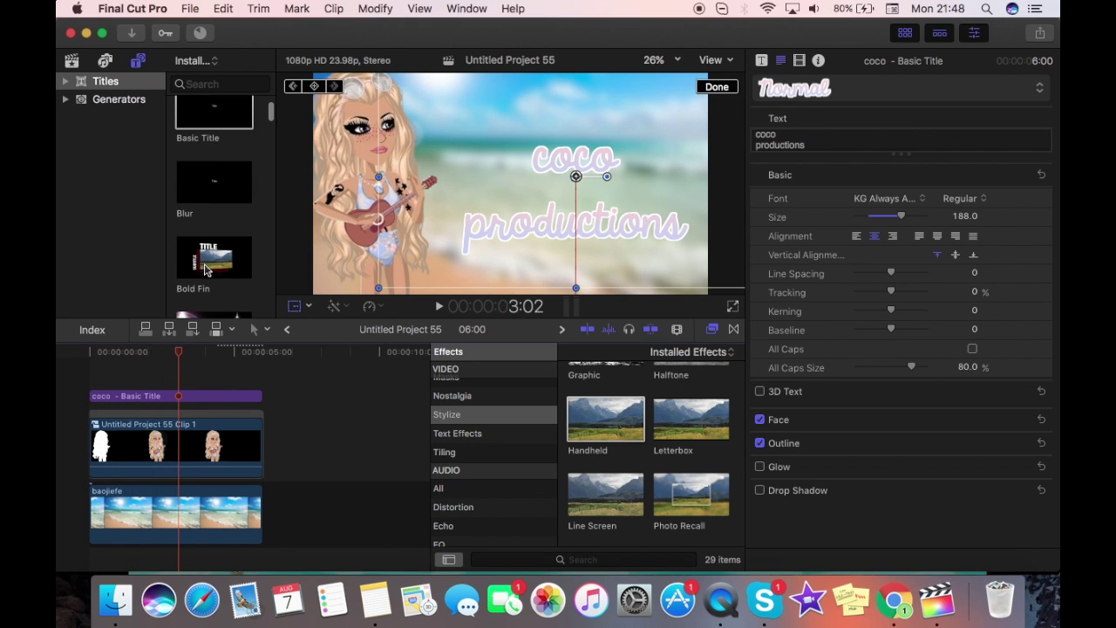
click(183, 259)
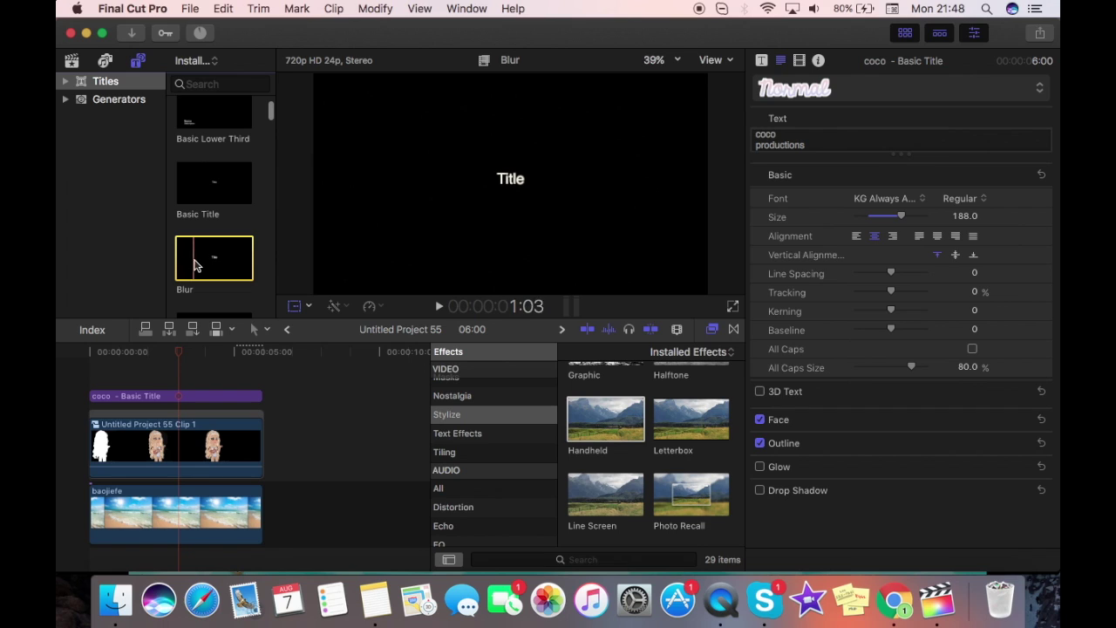
scroll(235, 249, down, 5)
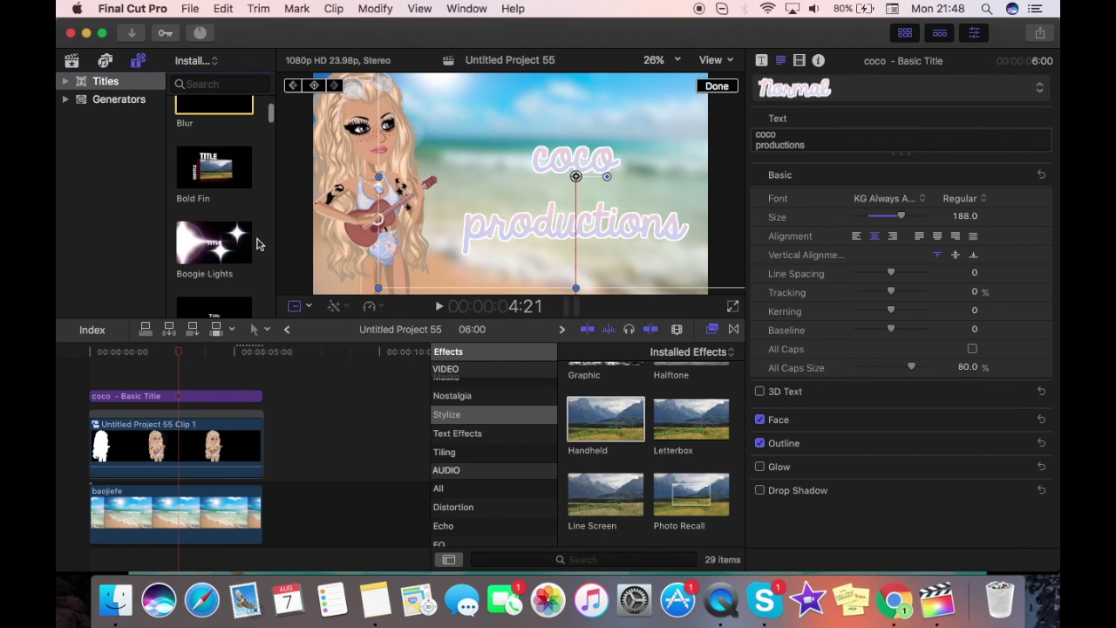
scroll(204, 255, down, 2)
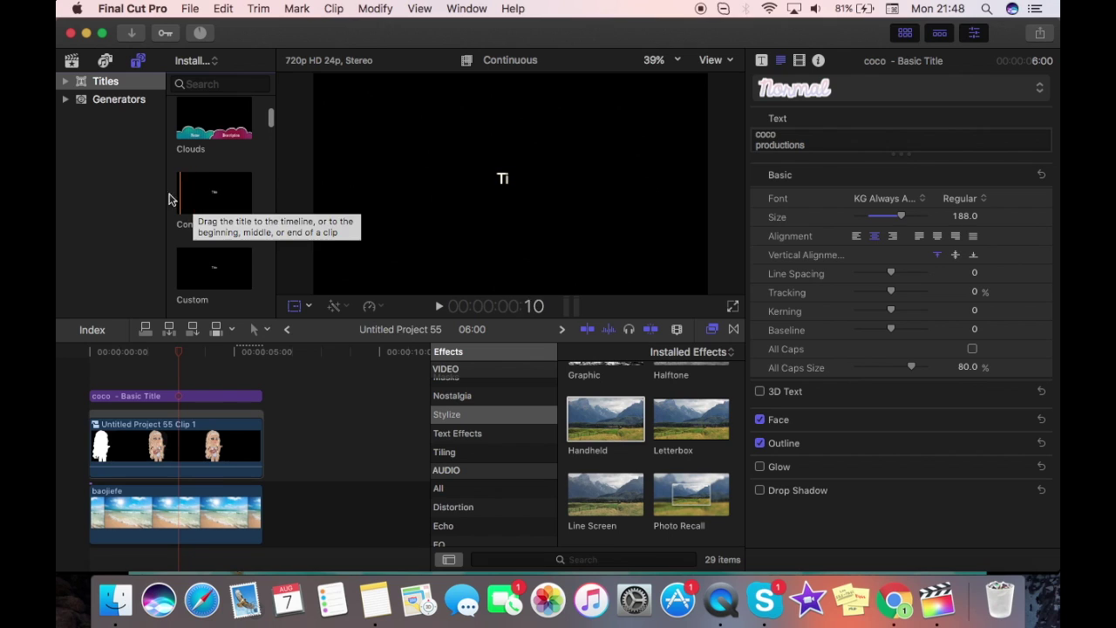
scroll(214, 207, down, 1)
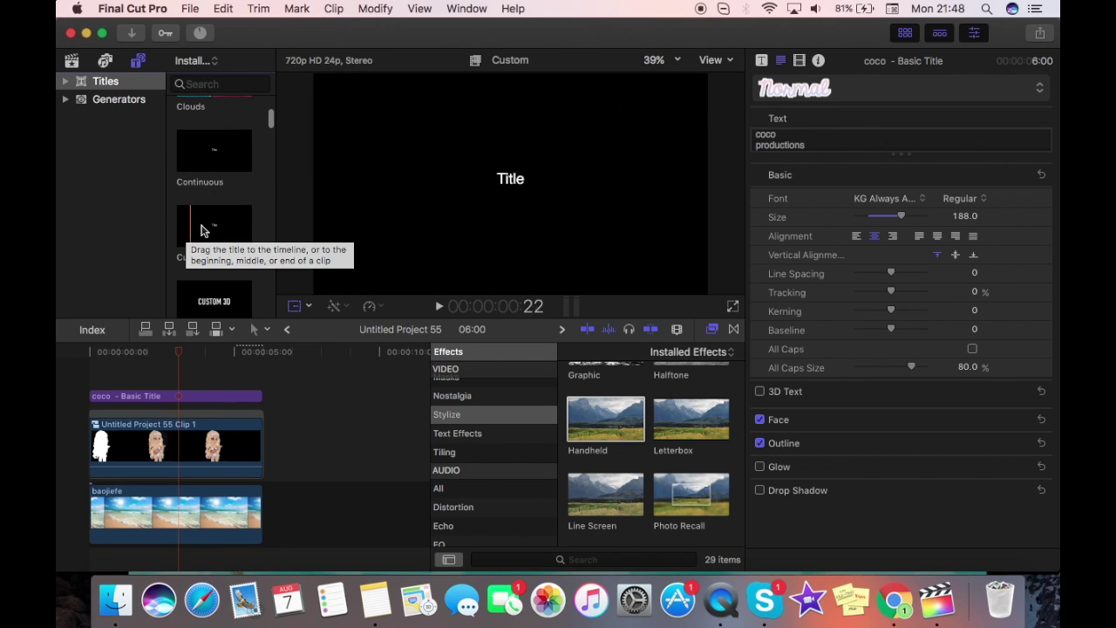
scroll(214, 229, down, 3)
scroll(215, 231, down, 5)
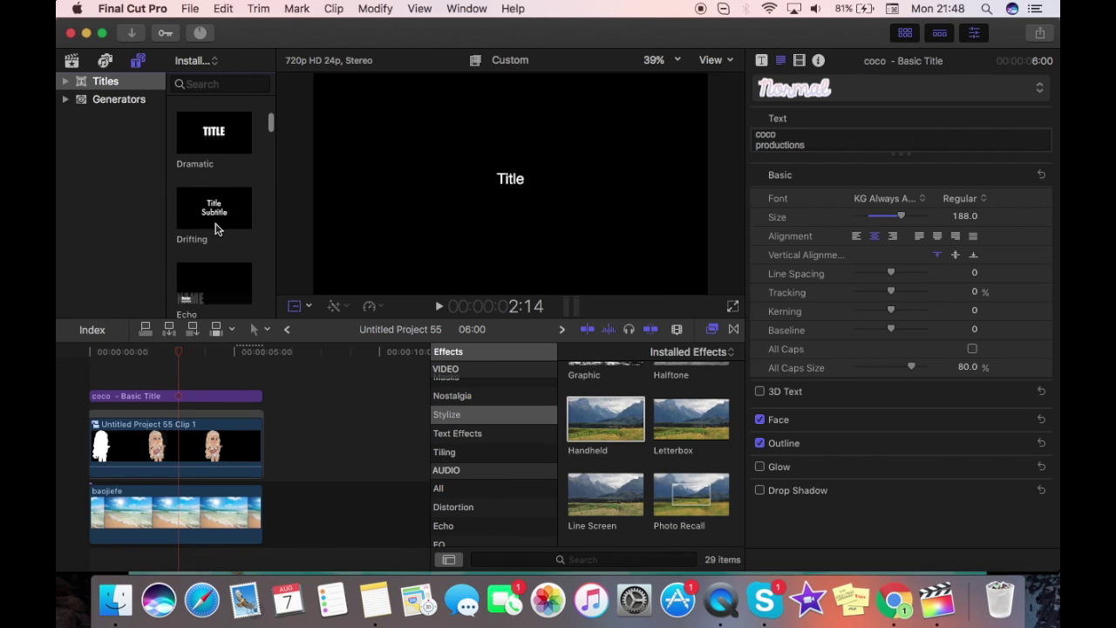
click(438, 306)
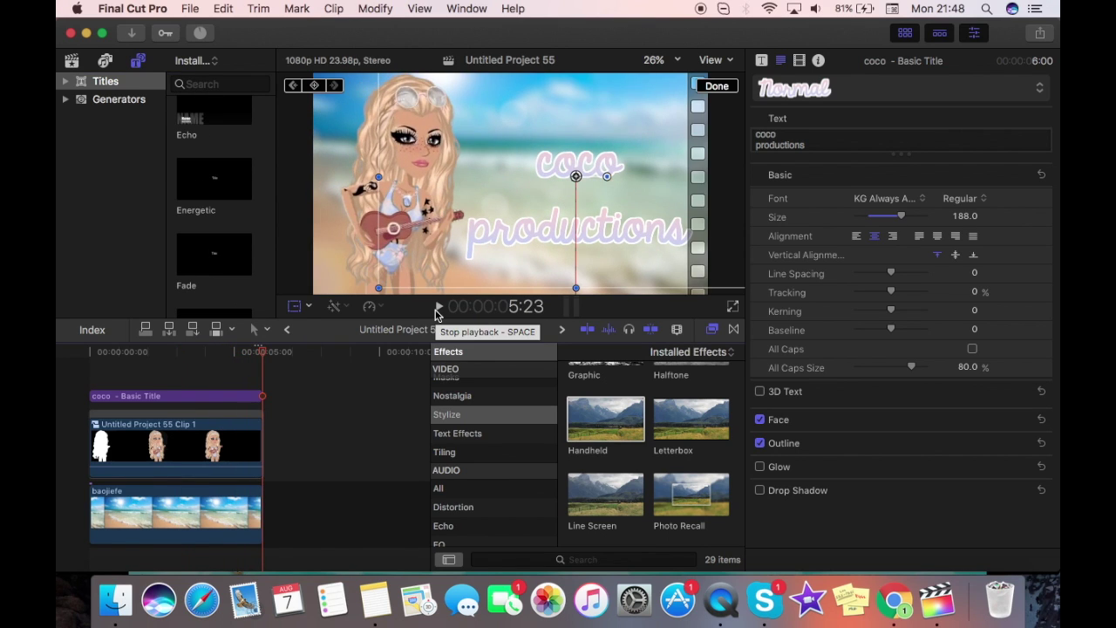
key(Home)
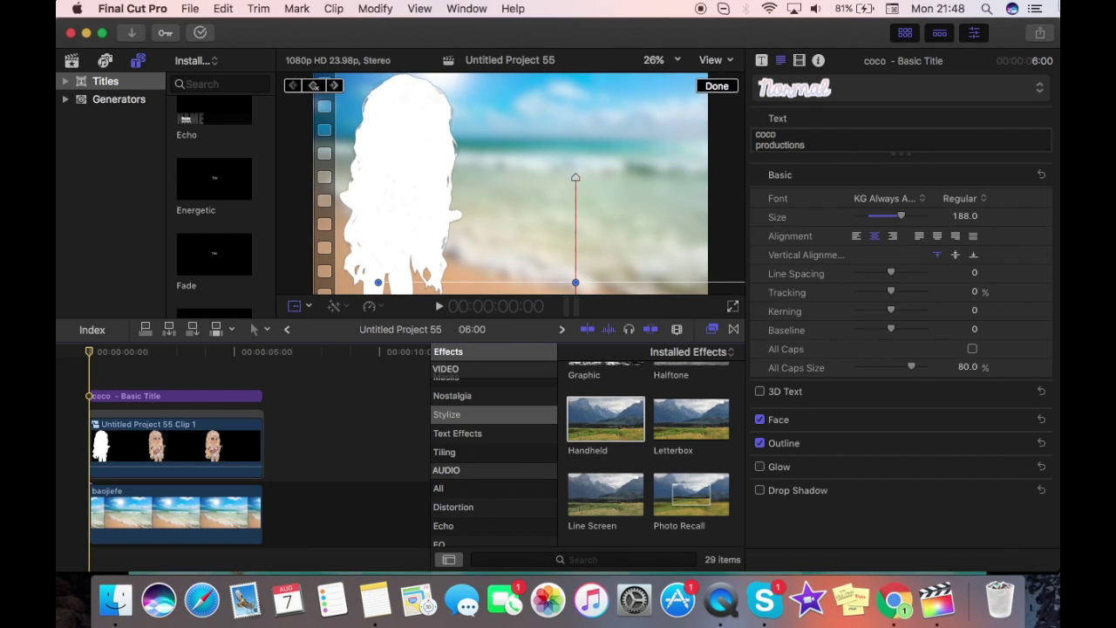
Start a Master File export saved to COCO PRODUCTIONS > how to make intro fcp > actual intro djwn.
click(1040, 33)
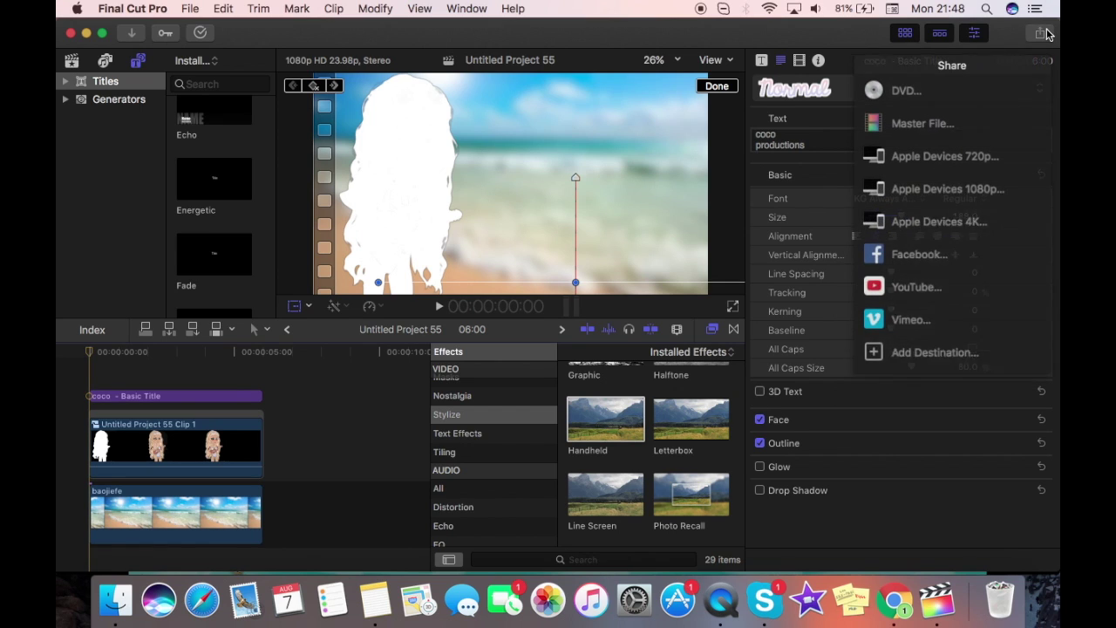
click(947, 122)
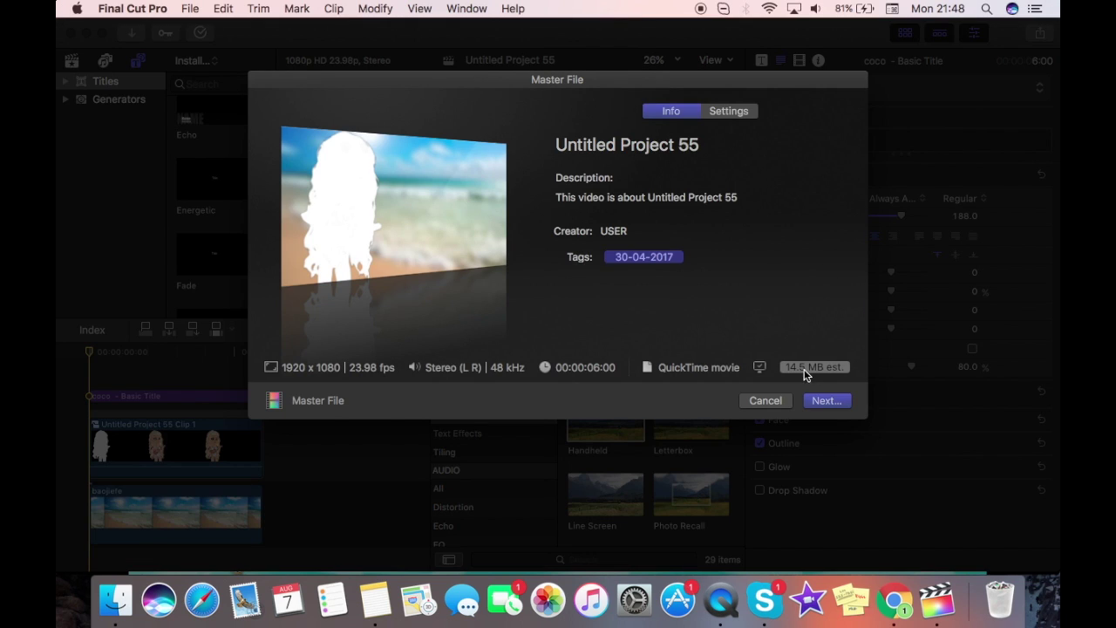
click(825, 400)
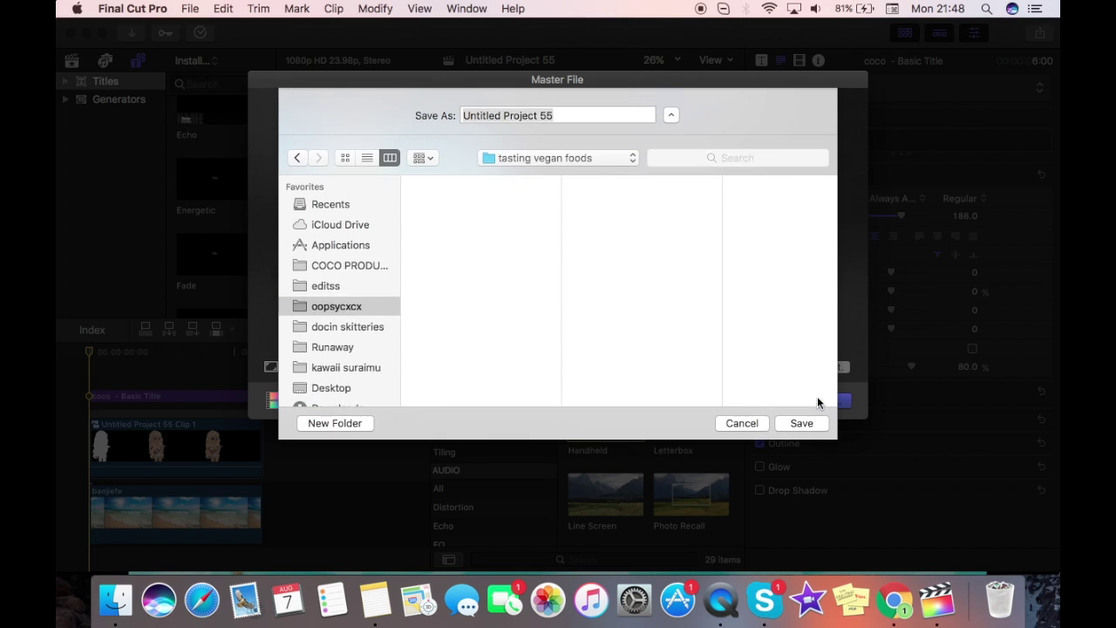
click(359, 266)
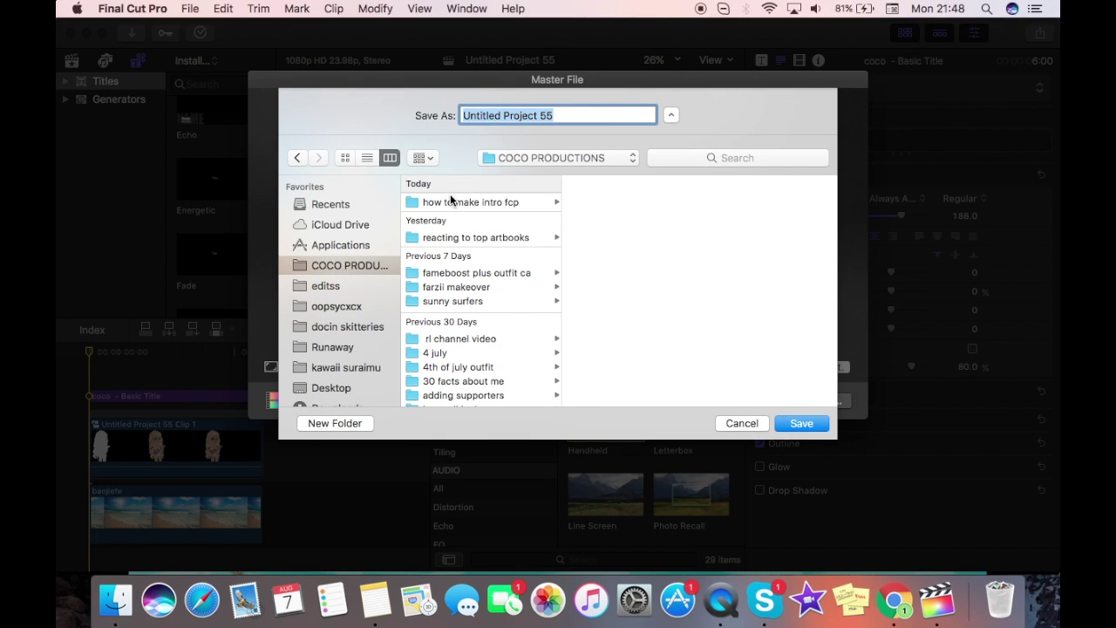
click(556, 202)
click(608, 203)
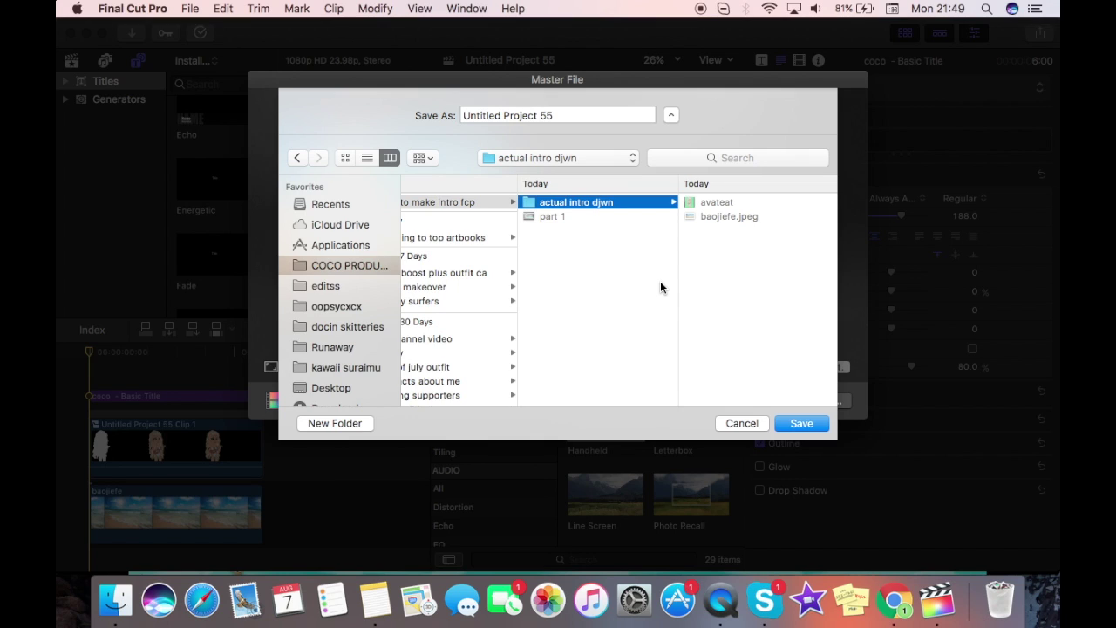
Name the export 'intro or whatever fjnefe' and save it.
scroll(660, 281, left, 2)
scroll(660, 281, right, 2)
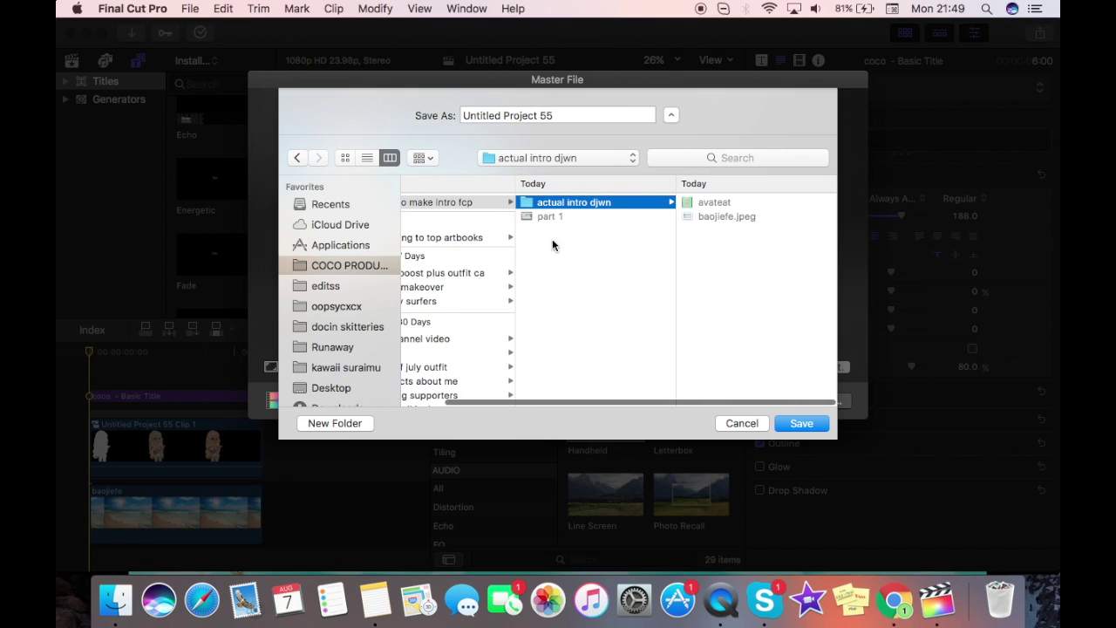
click(578, 117)
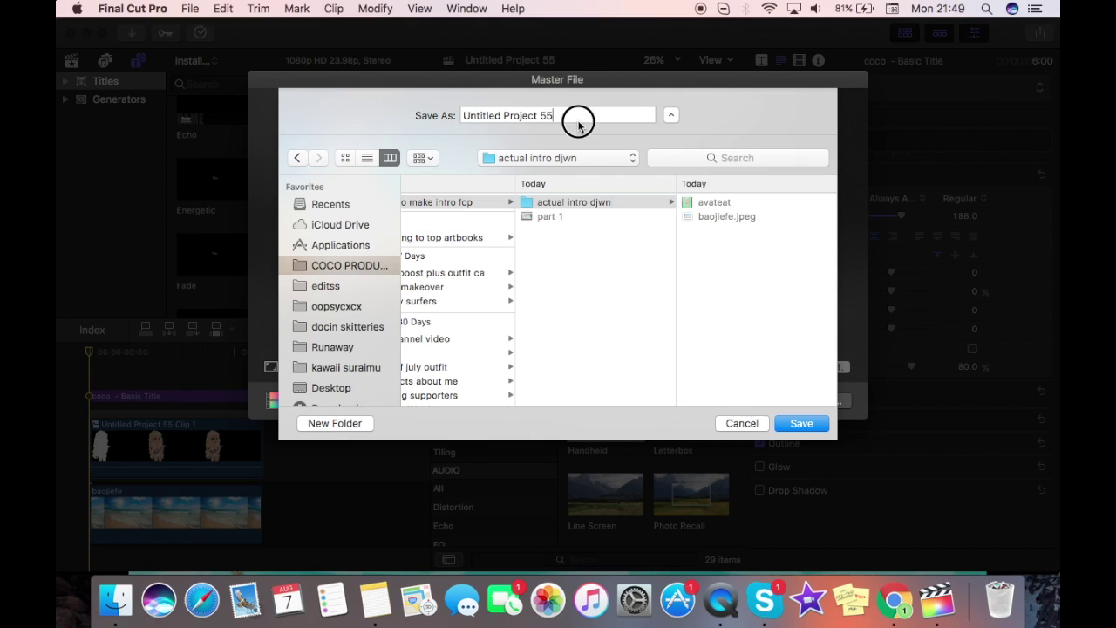
triple_click(564, 114)
text(intro or whatever fjnefe)
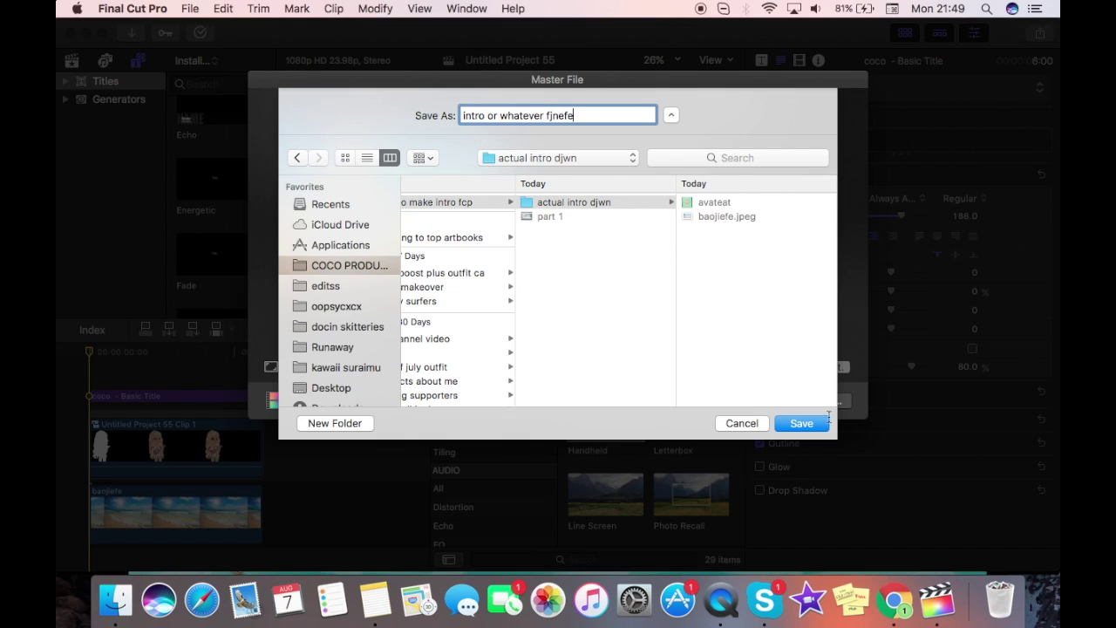
click(814, 426)
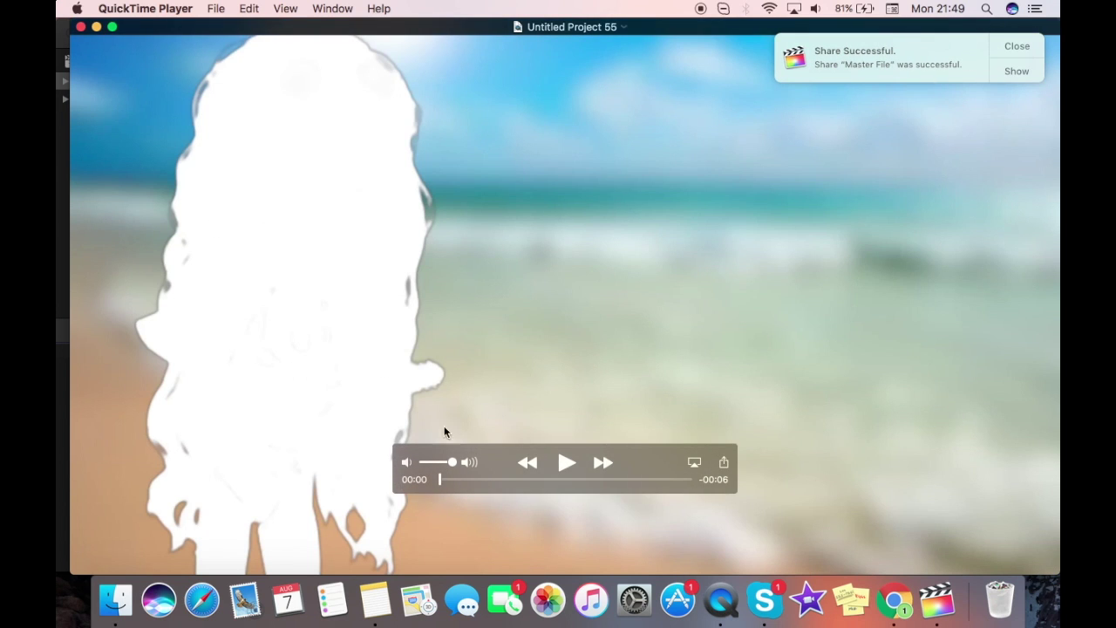
Scrub the exported intro in QuickTime Player through to its final frame.
drag(437, 475, 389, 471)
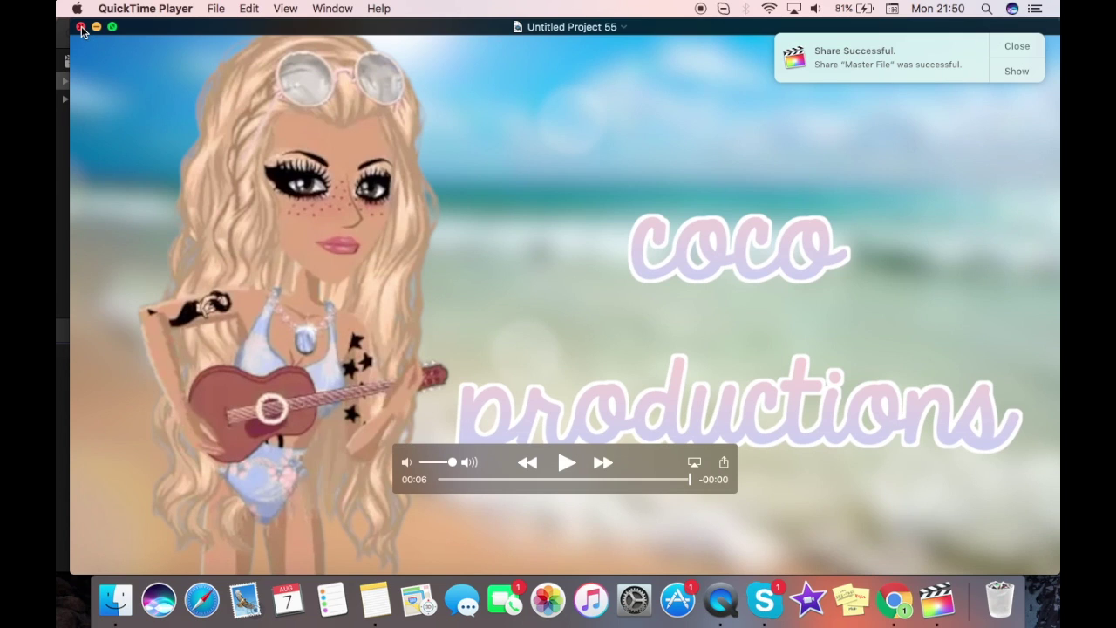
Close QuickTime and drag the Cartoon – On & On mp3 from Downloads into the timeline below the video.
click(81, 28)
scroll(75, 393, up, 2)
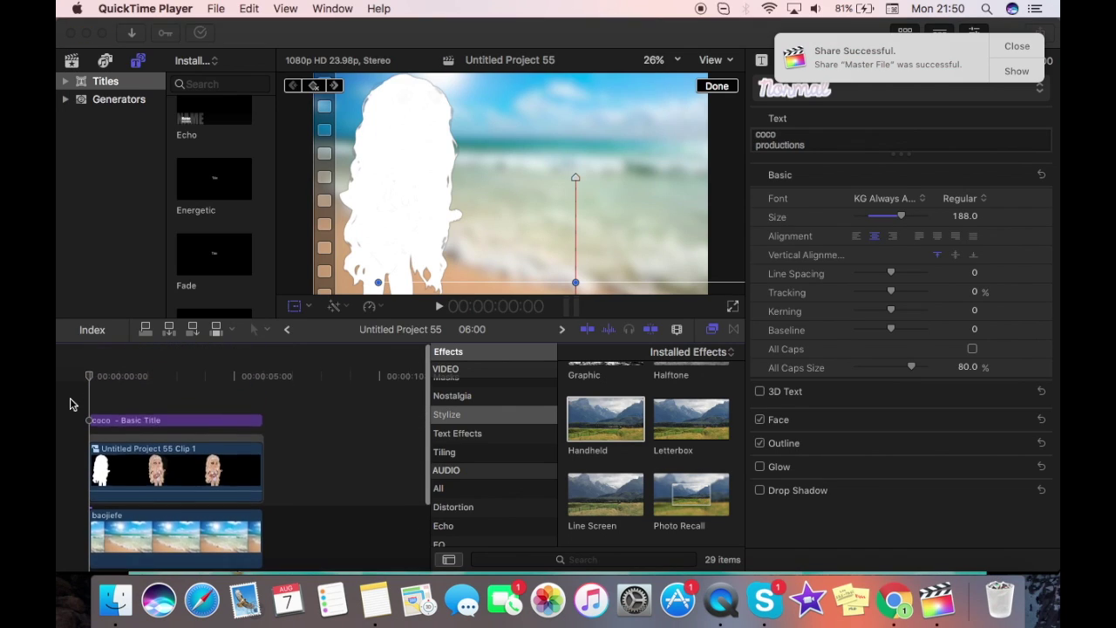
scroll(72, 403, down, 3)
click(106, 616)
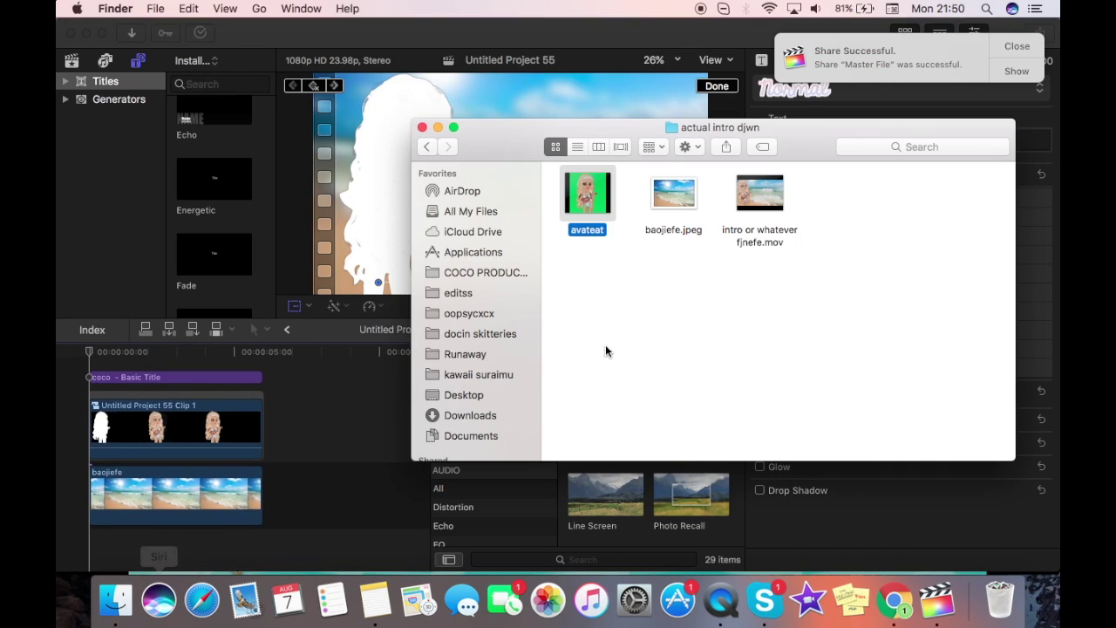
click(495, 415)
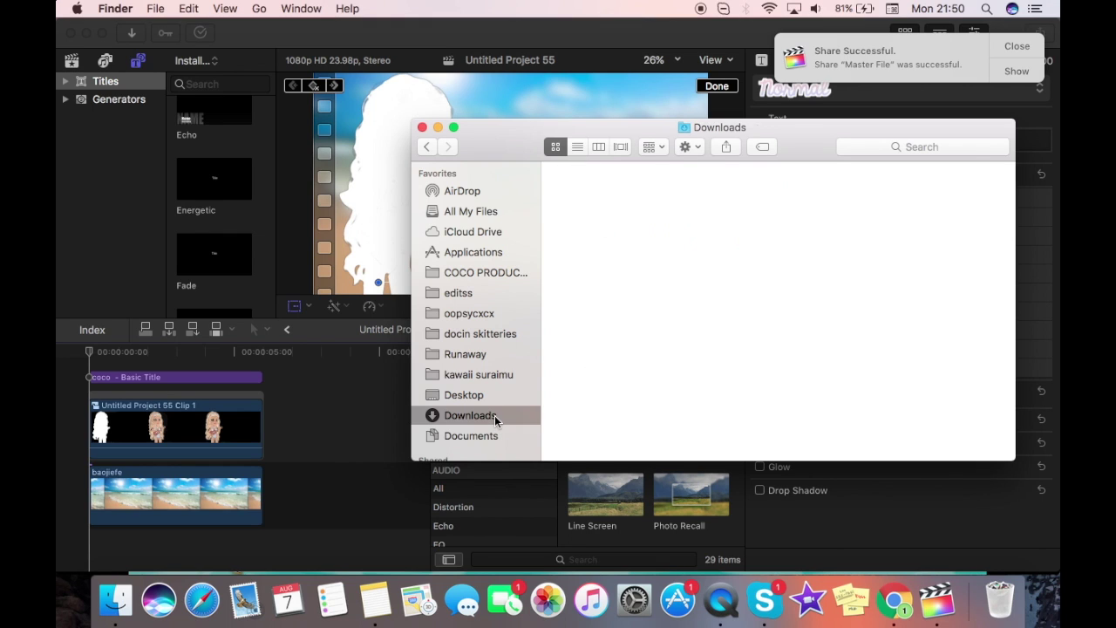
scroll(612, 327, down, 10)
scroll(612, 327, up, 10)
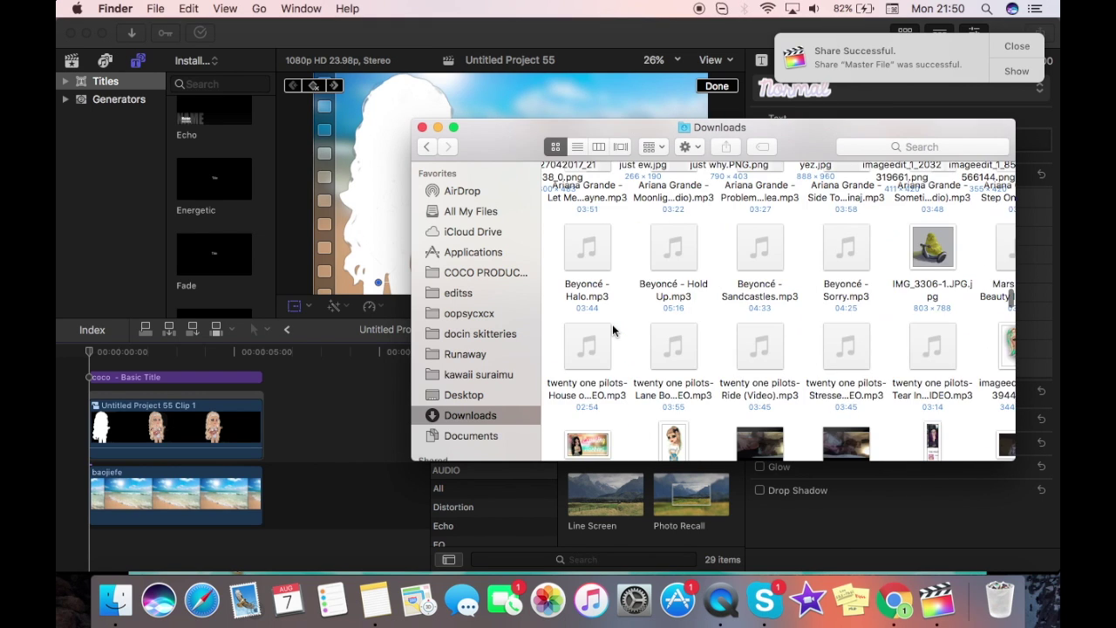
scroll(654, 298, left, 5)
scroll(658, 301, down, 2)
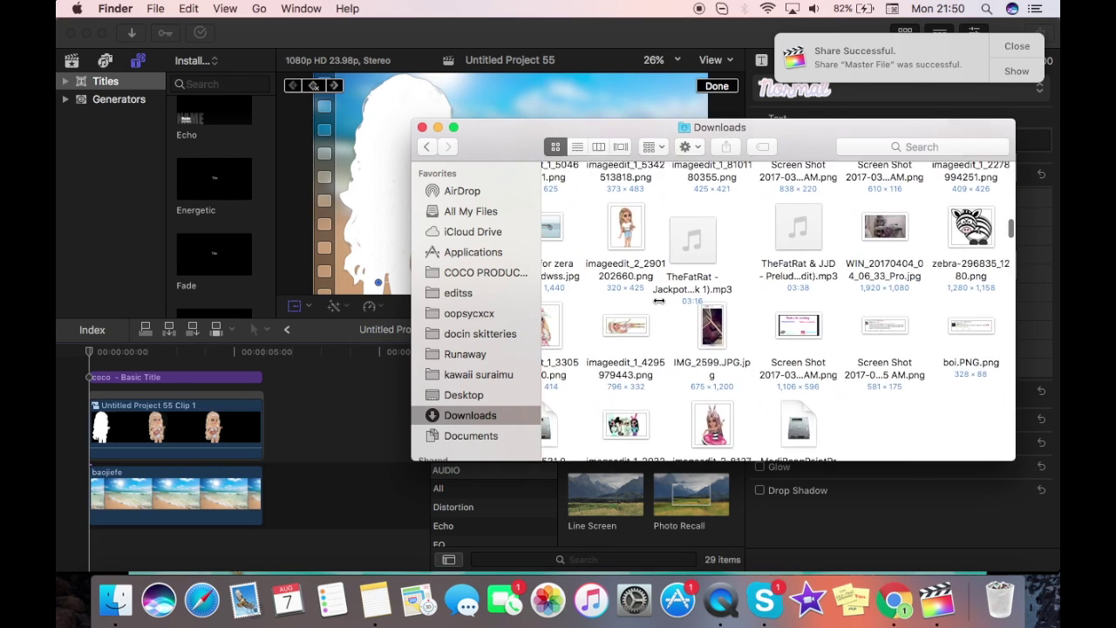
scroll(663, 303, up, 5)
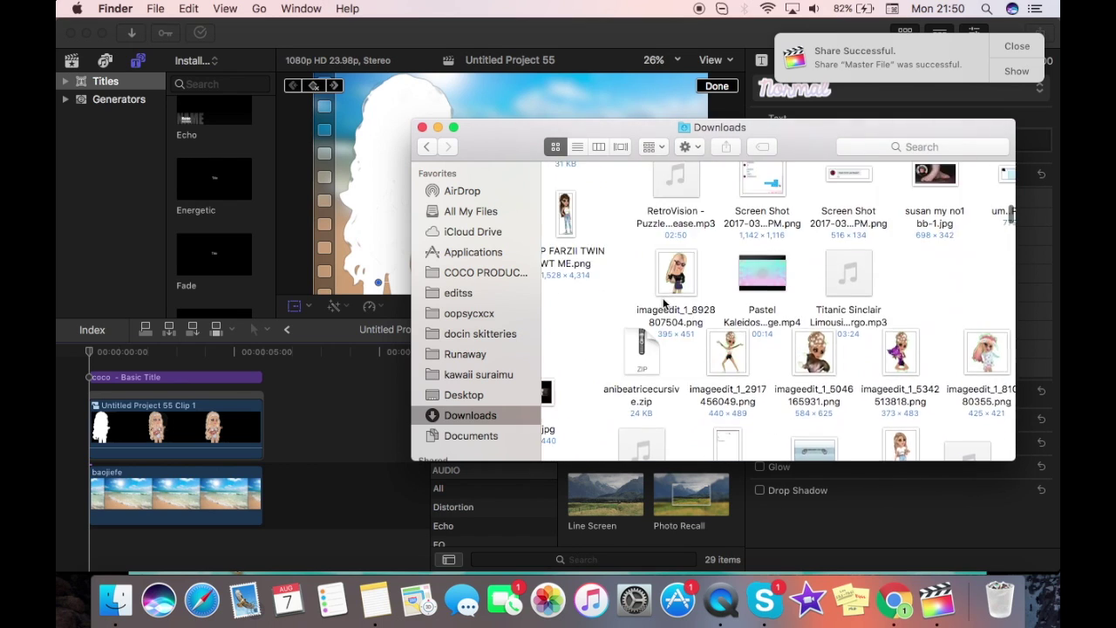
click(782, 314)
drag(72, 542, 104, 542)
click(313, 452)
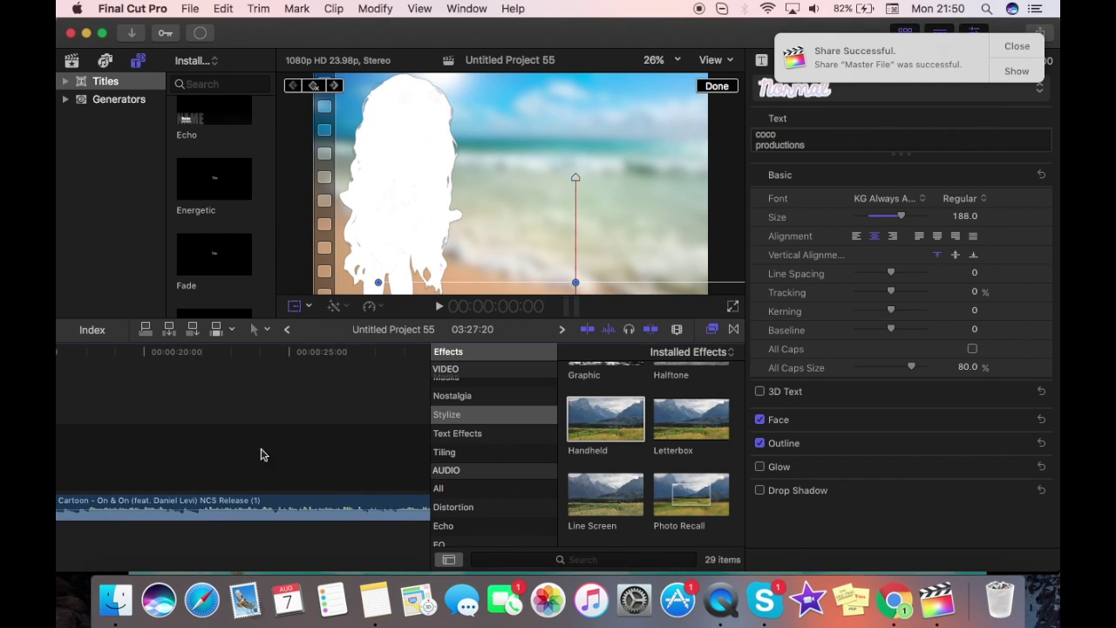
Cut the music about 32 seconds in, delete the opening, and slide the rest to the project start.
click(196, 462)
click(438, 306)
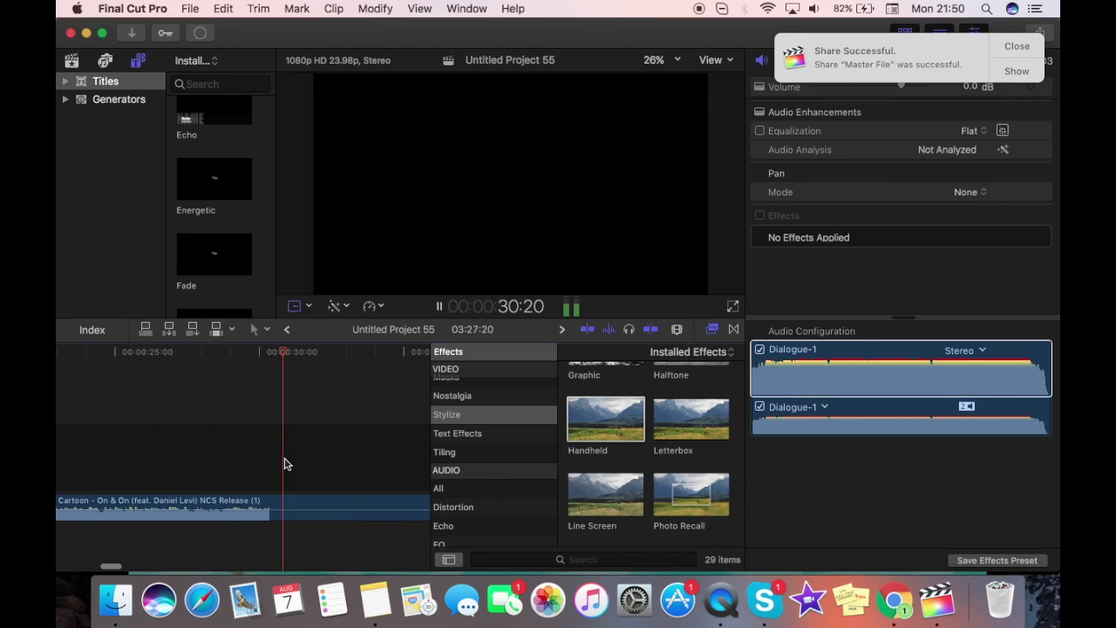
click(438, 308)
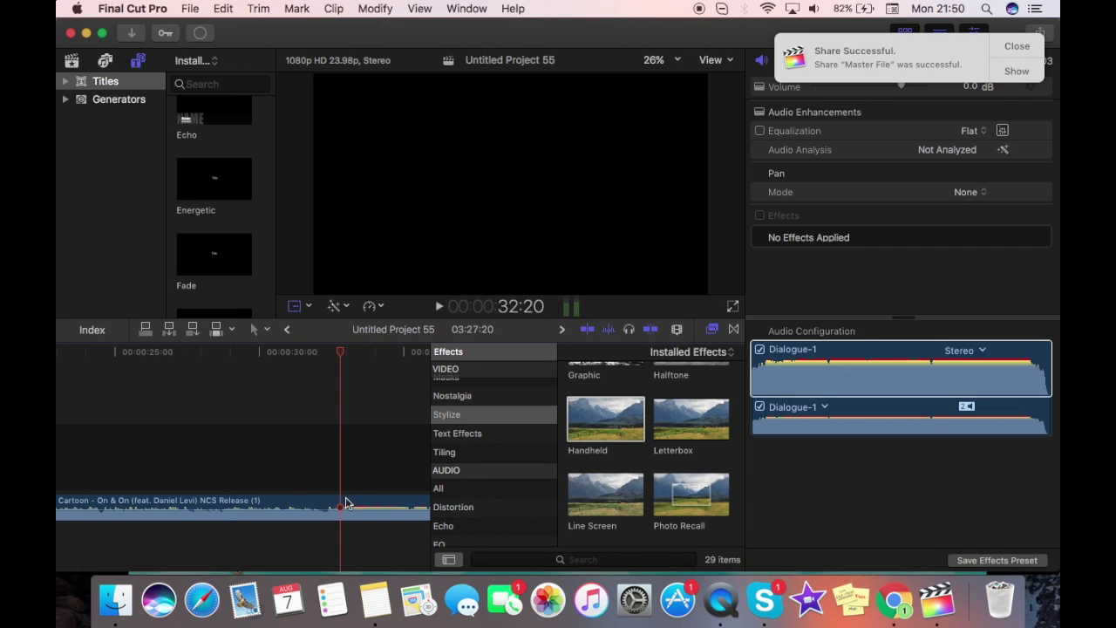
click(340, 501)
key(super+b)
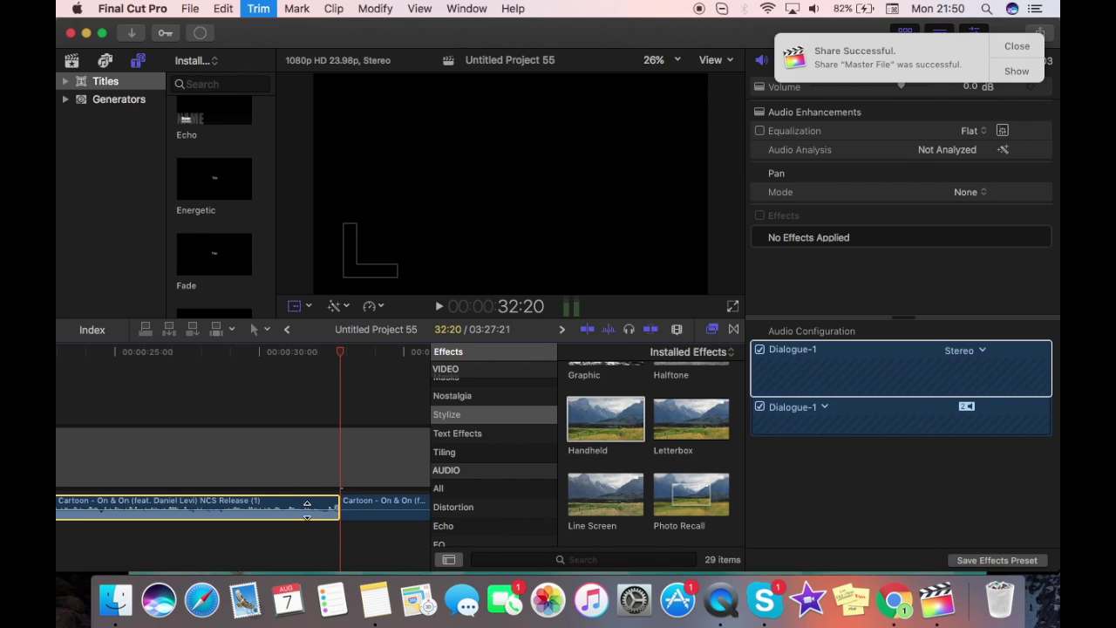
click(307, 505)
key(Delete)
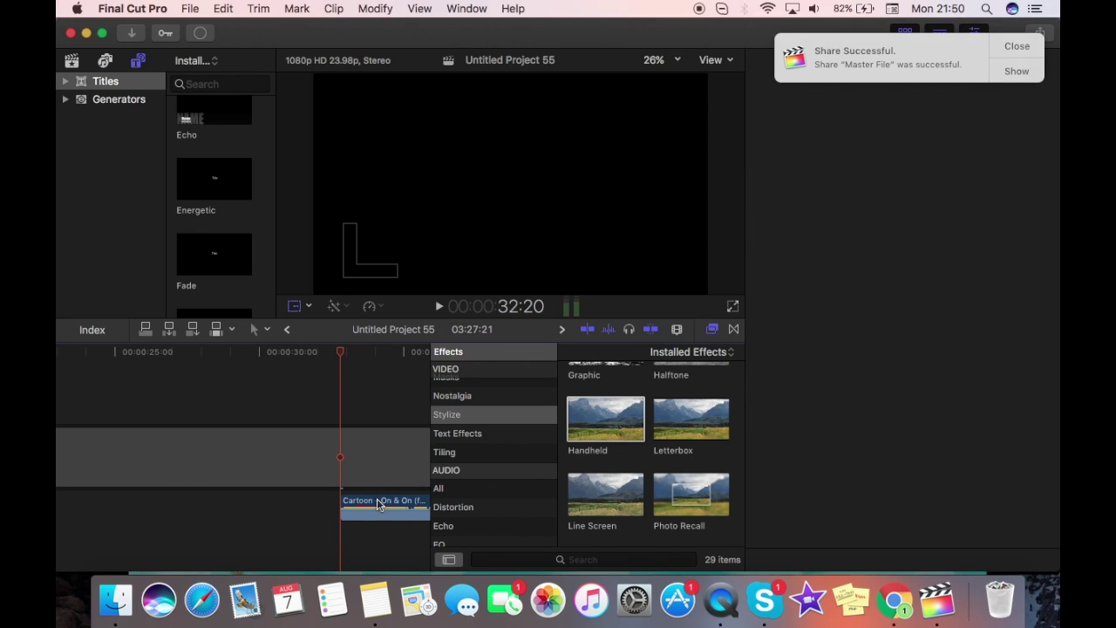
drag(379, 504, 96, 516)
Trim the music so it ends at the intro's 6-second mark.
click(287, 454)
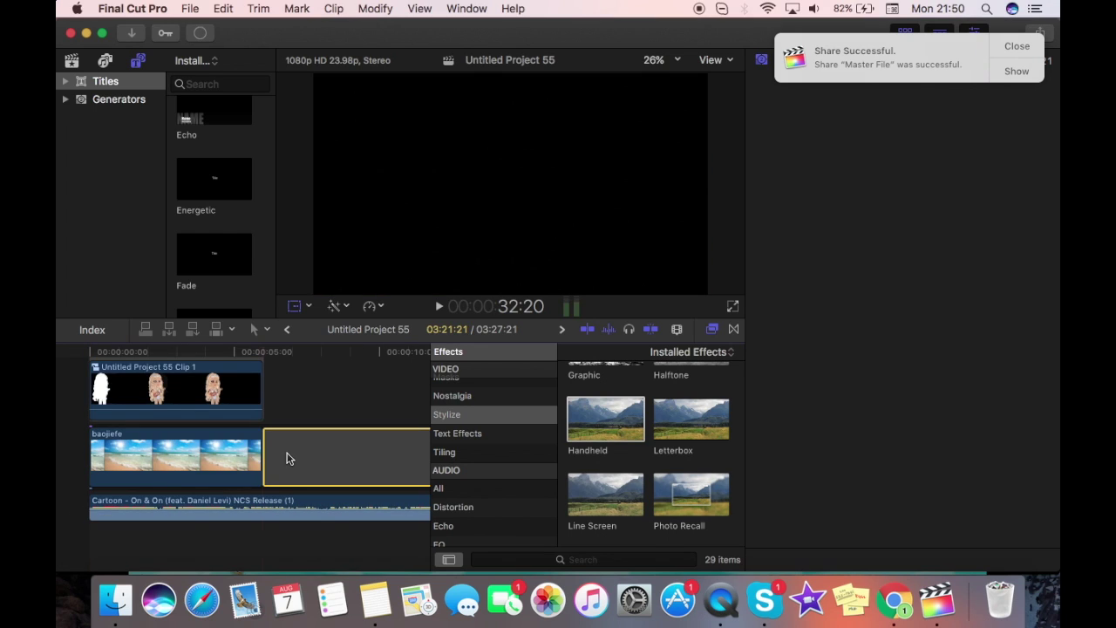
click(266, 516)
key(super+b)
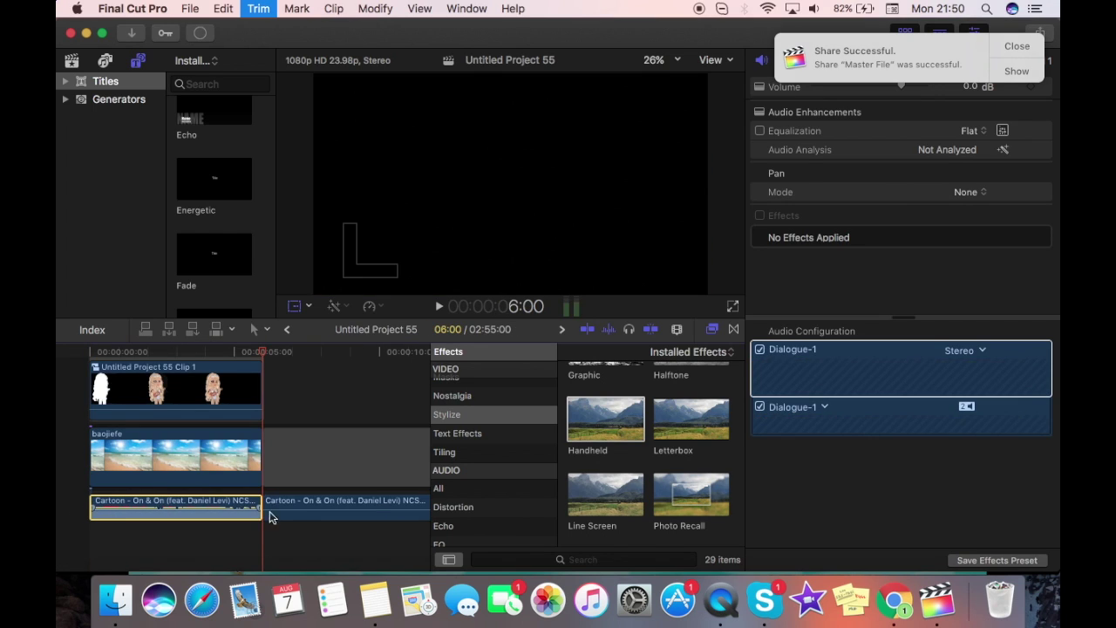
click(282, 511)
key(Delete)
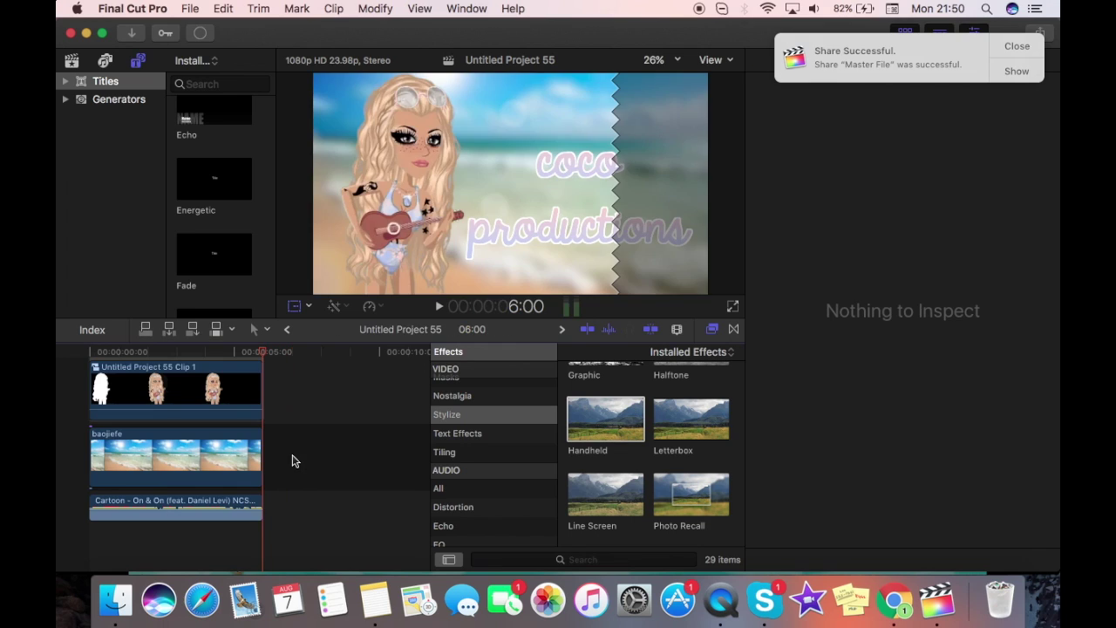
Add a fade-out to the end of the music track.
click(256, 507)
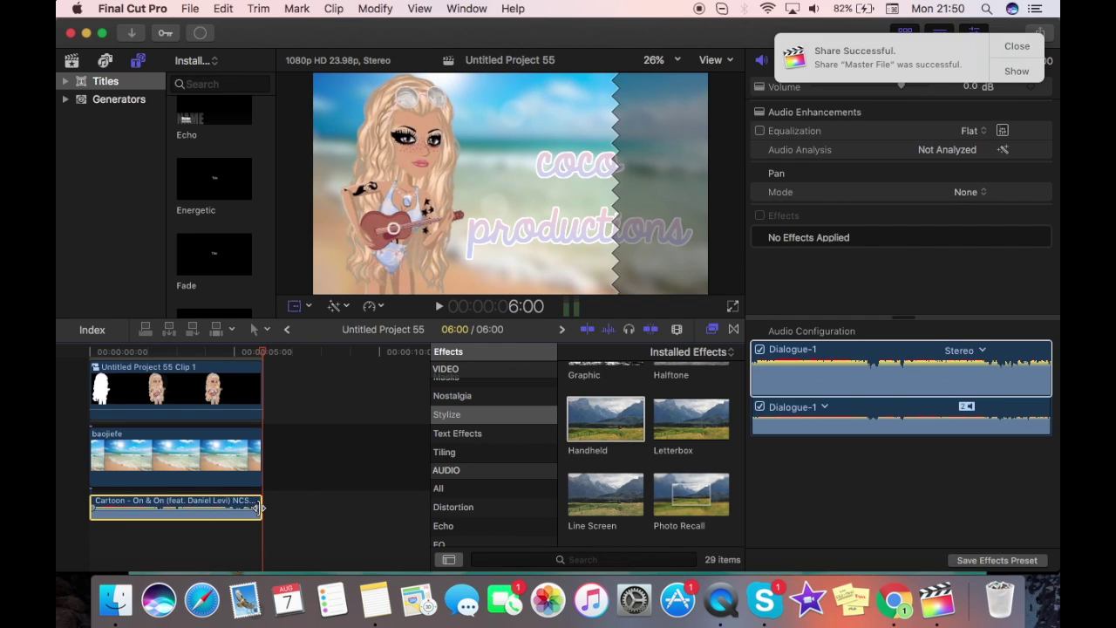
key(super+equal)
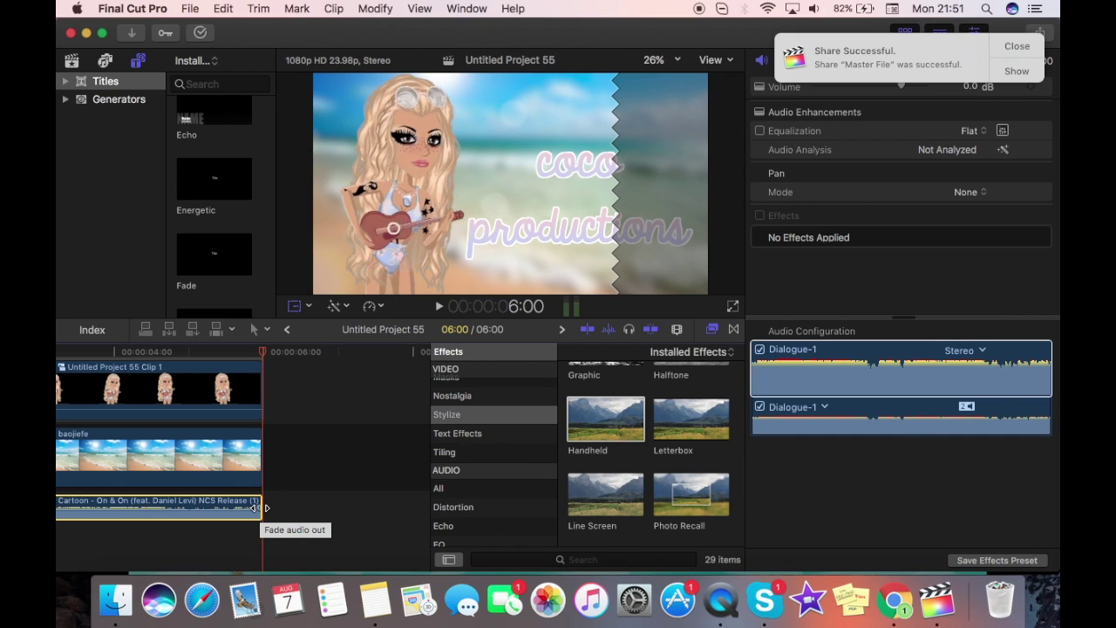
drag(229, 514, 101, 490)
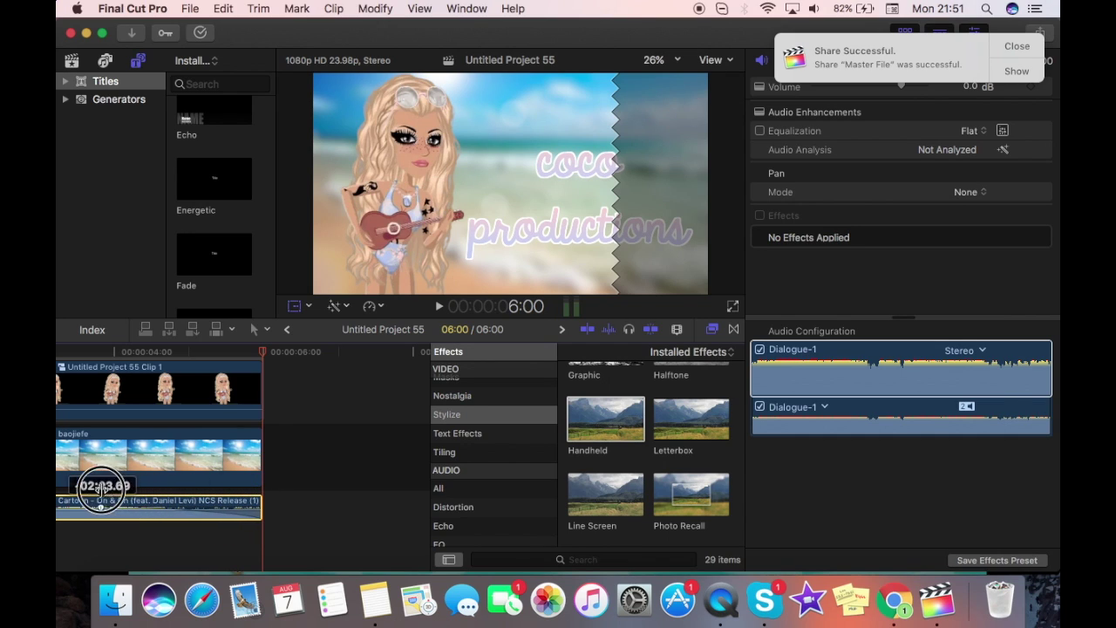
key(shift+z)
key(Home)
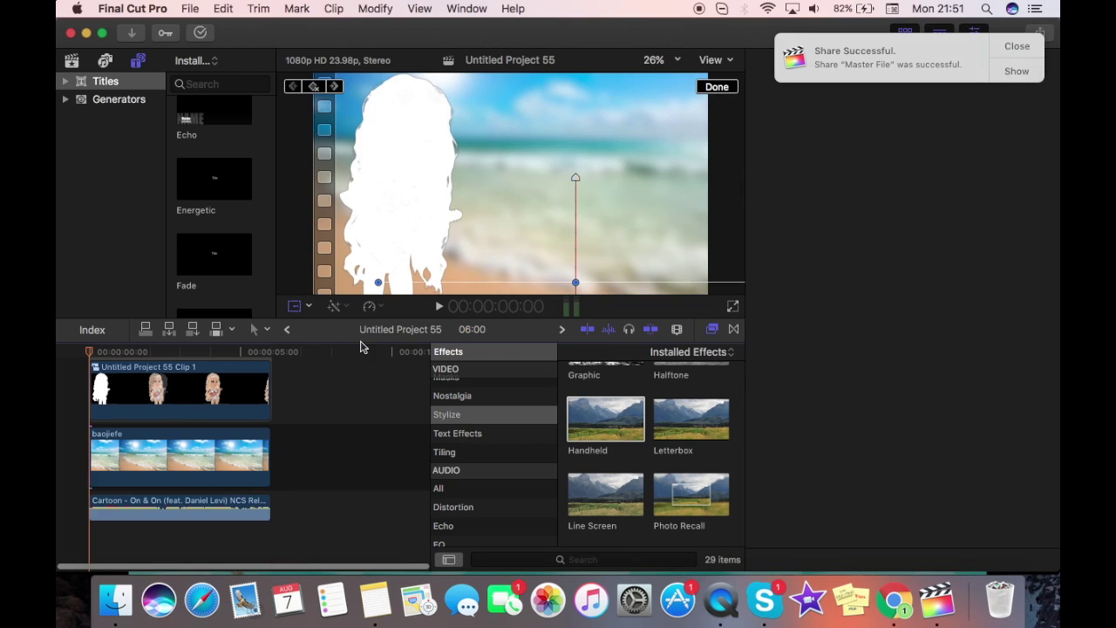
Play the finished intro, then start a Master File export and type 'coco' as the name.
click(436, 307)
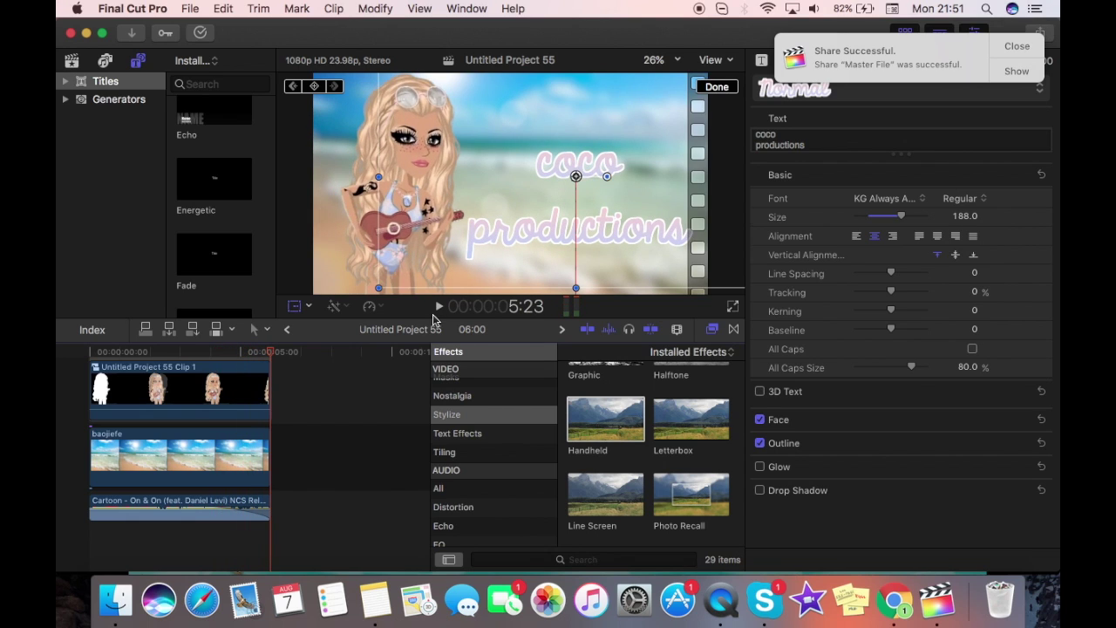
click(1039, 32)
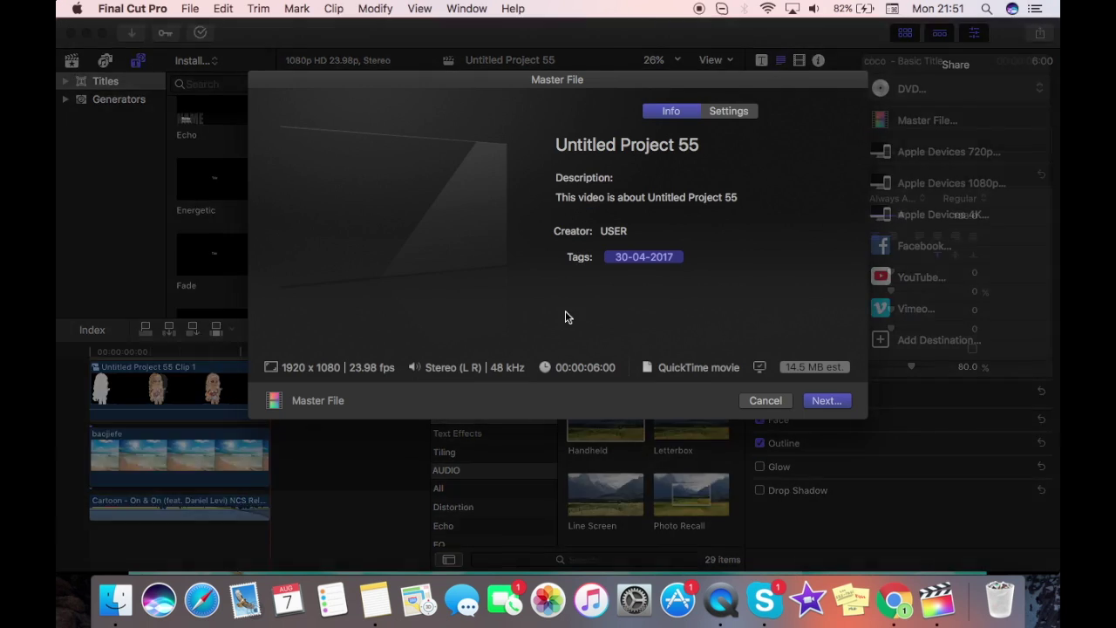
click(842, 403)
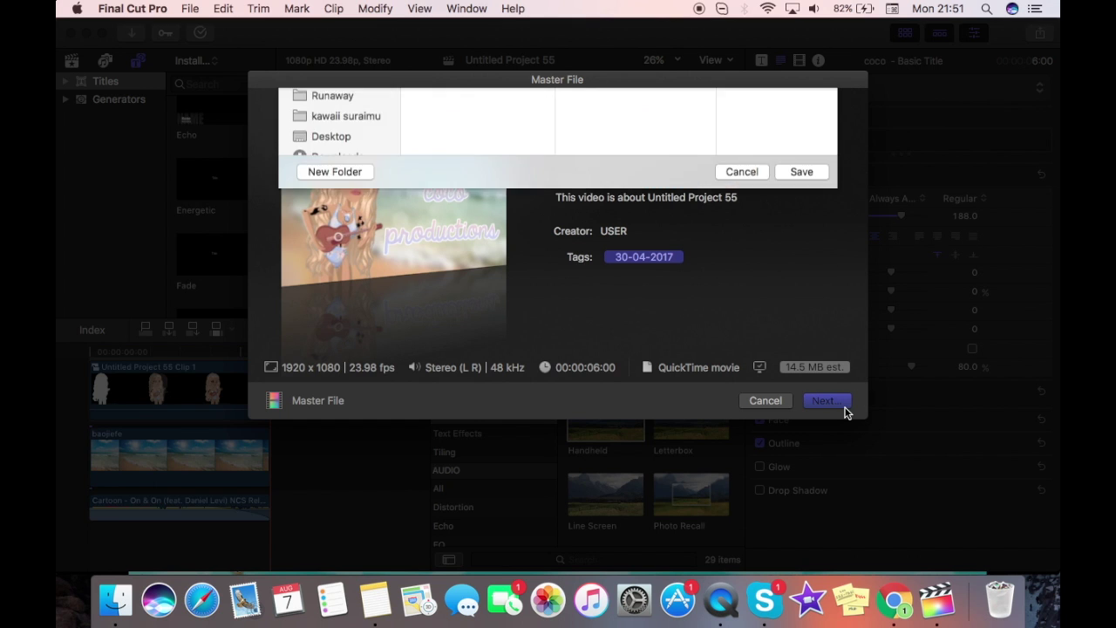
text(coco)
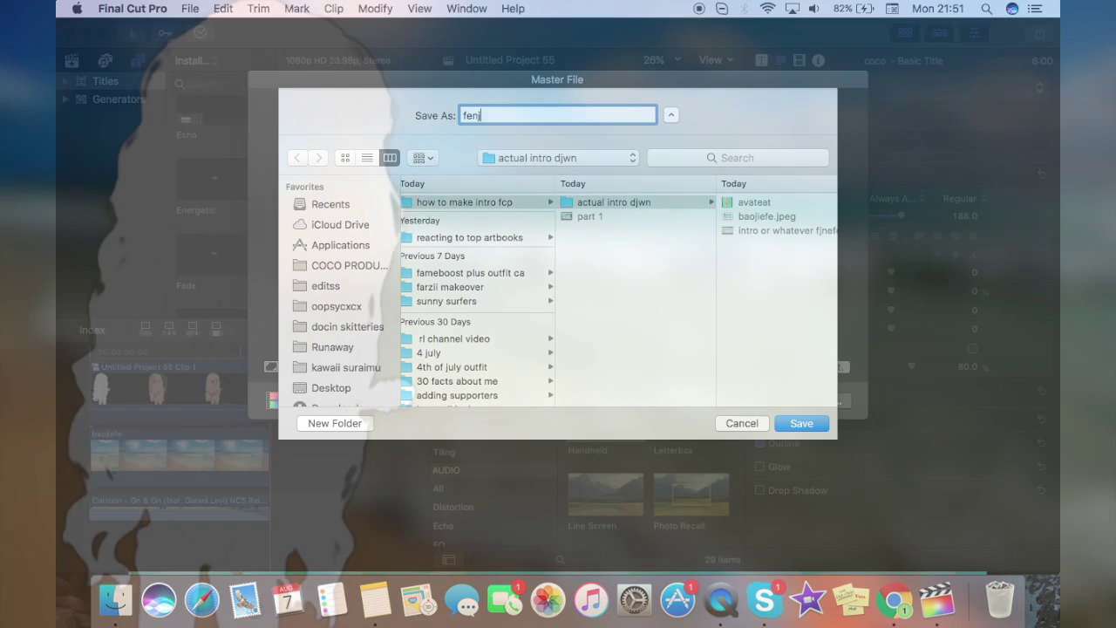